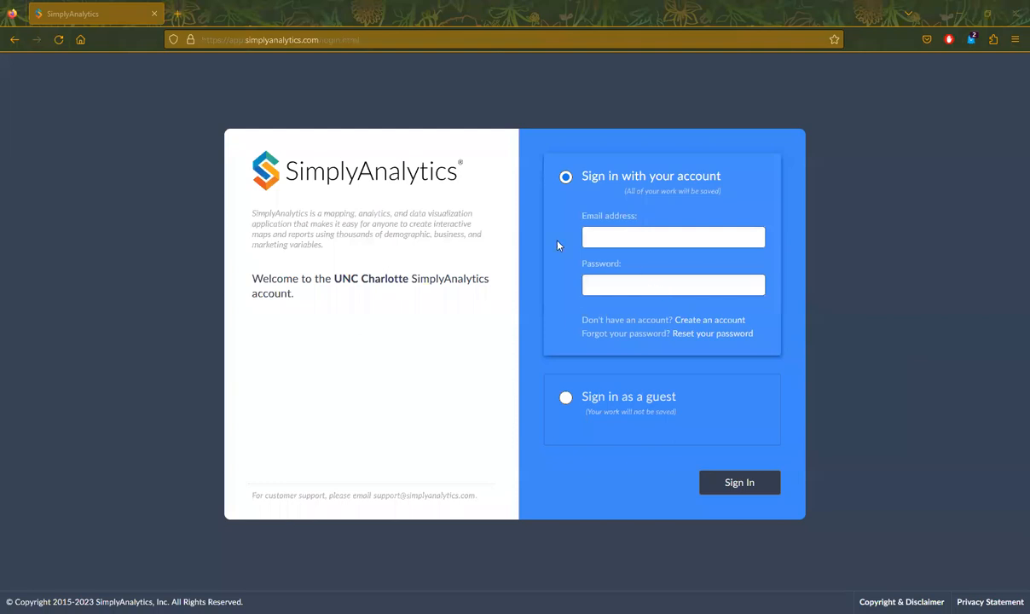
Sign in with the existing account by filling in its saved e-mail address and password
left_click_drag(230, 40, 320, 44)
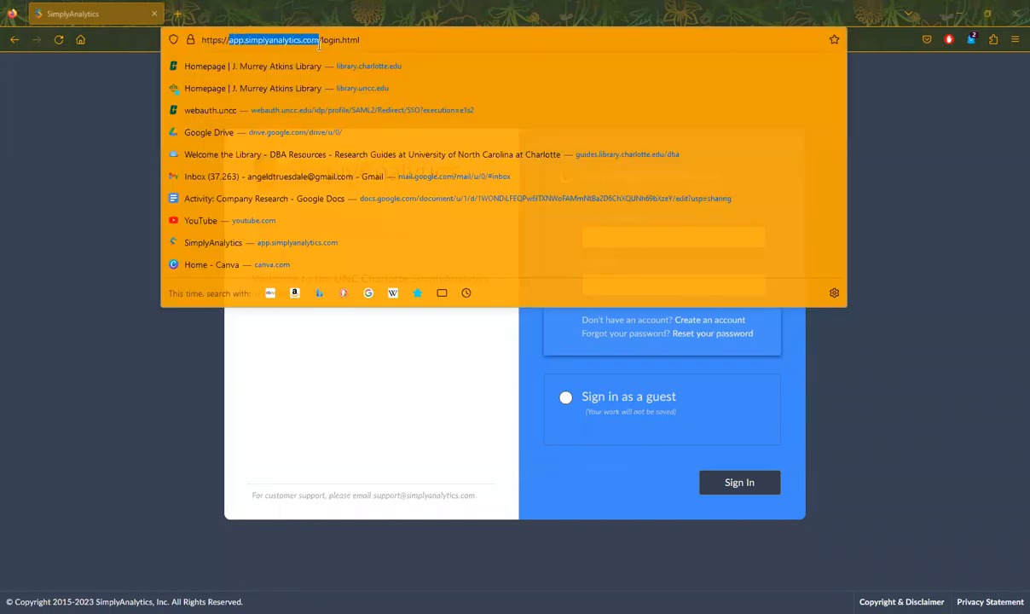
left_click(343, 322)
left_click(665, 236)
left_click(638, 264)
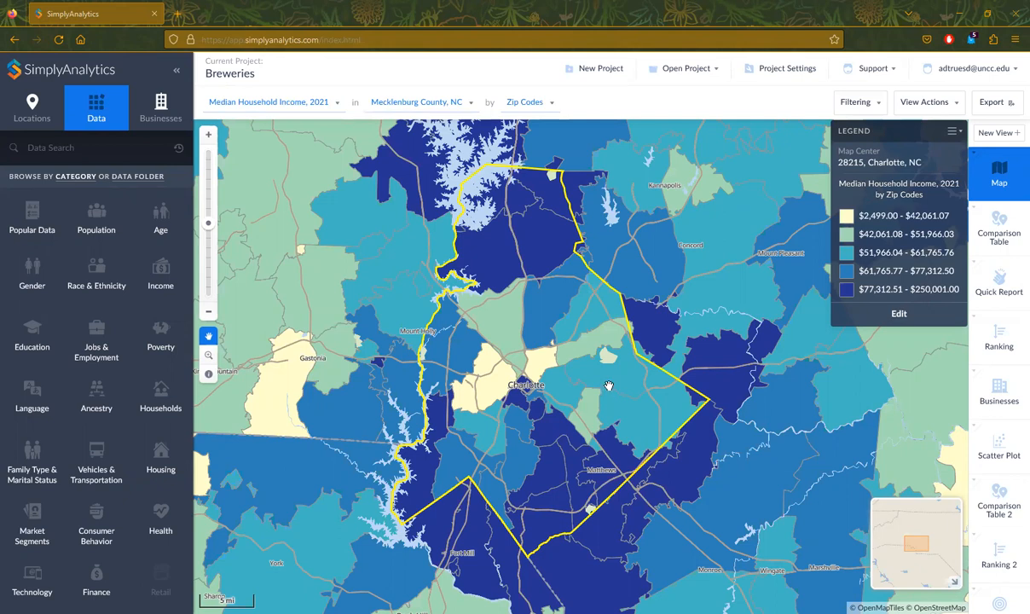
Edit the map legend to try the orange-to-red color scheme, and restore the yellow-to-blue scheme
left_click(898, 315)
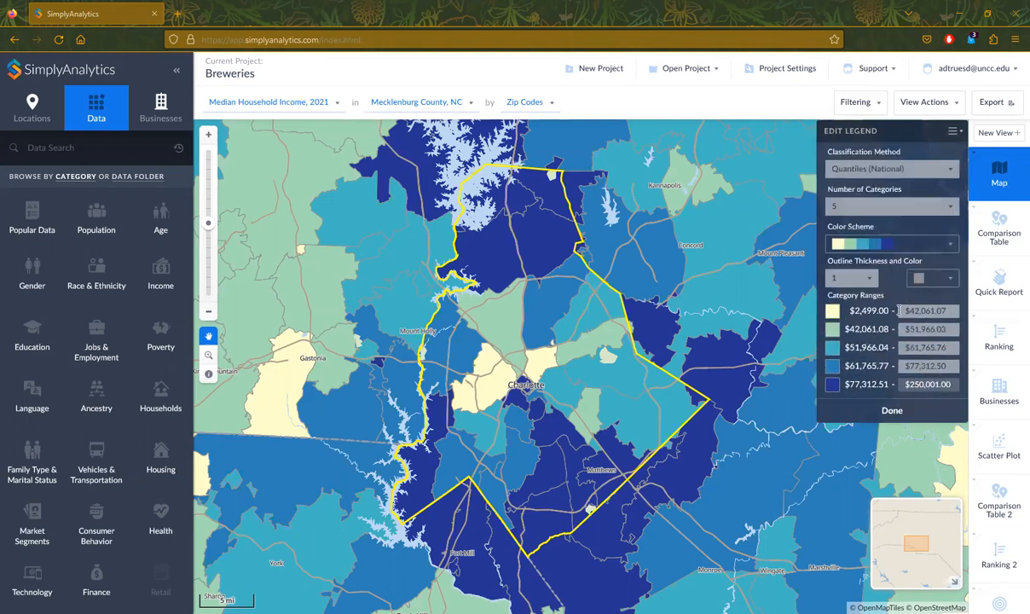
left_click(944, 246)
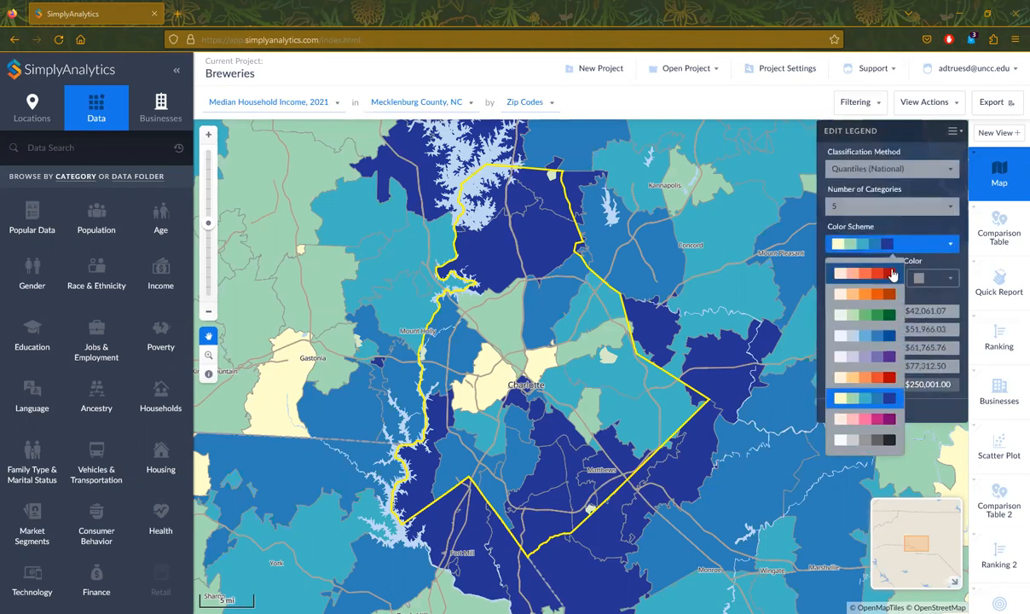
left_click(863, 379)
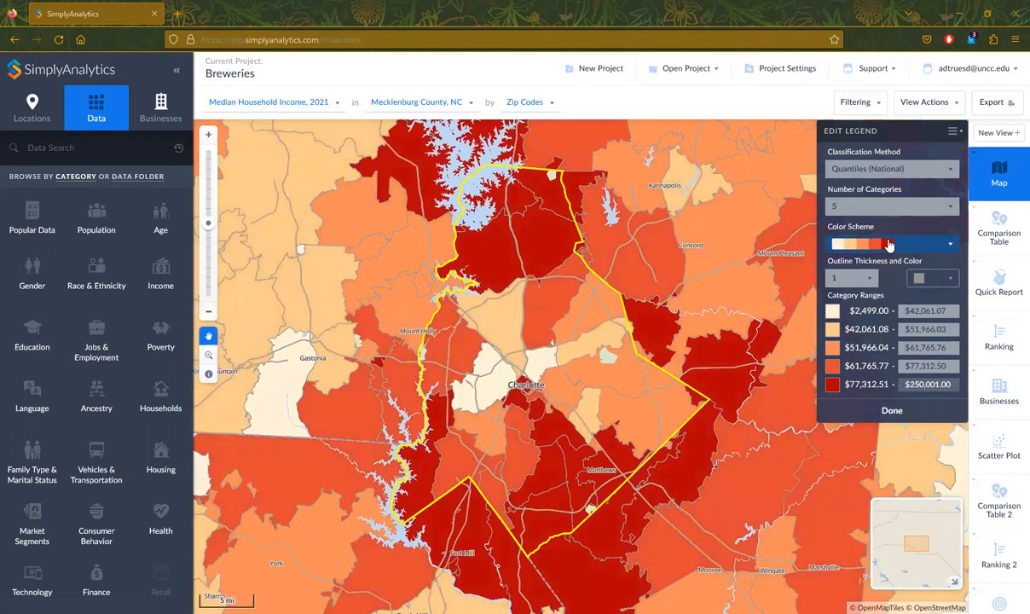
left_click(888, 245)
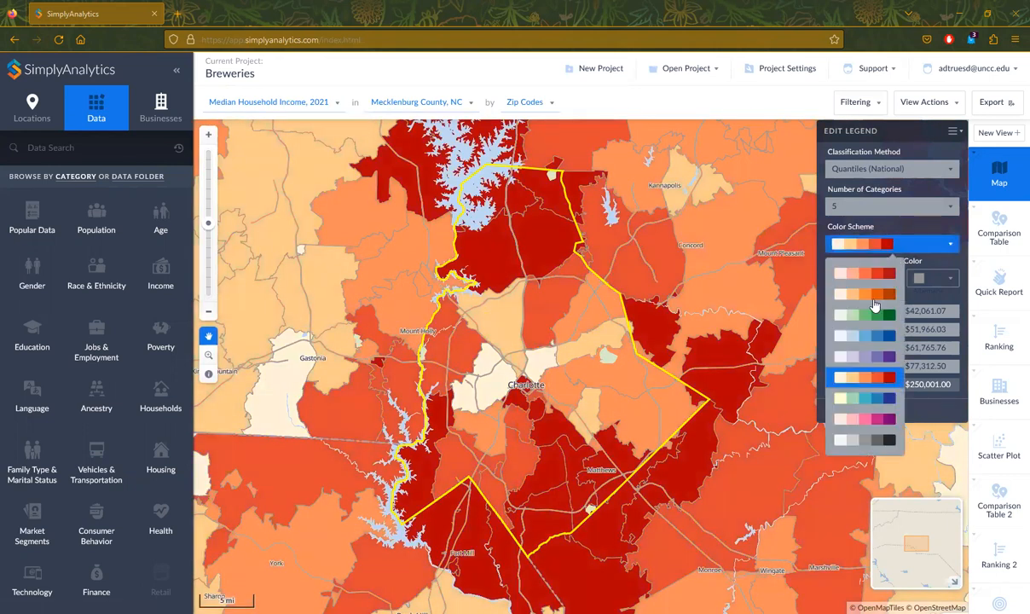
left_click(863, 399)
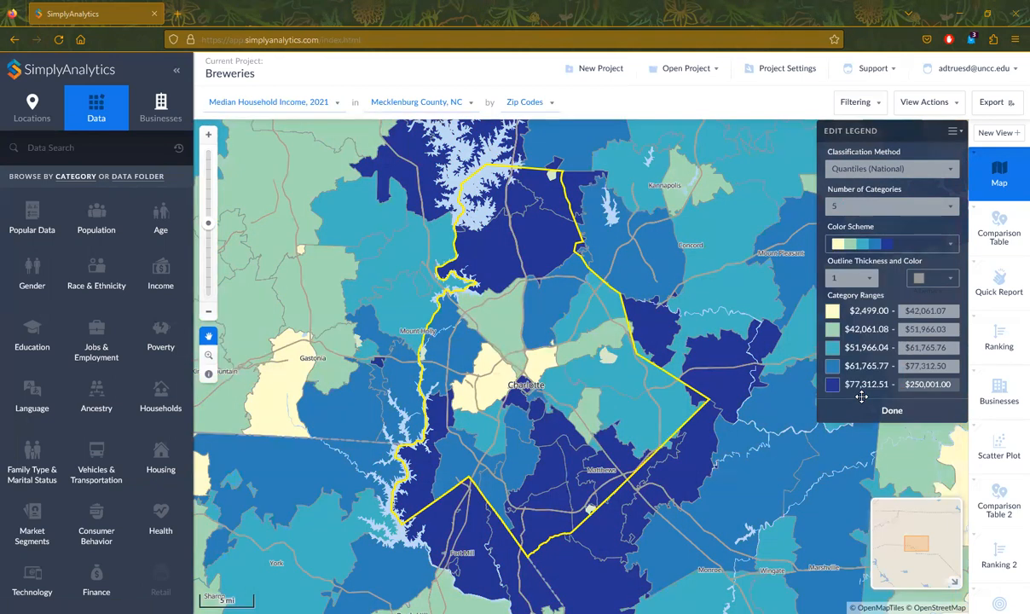
Set the legend's classification method to Quantiles (Local) and finish editing the legend
left_click_drag(951, 365, 900, 365)
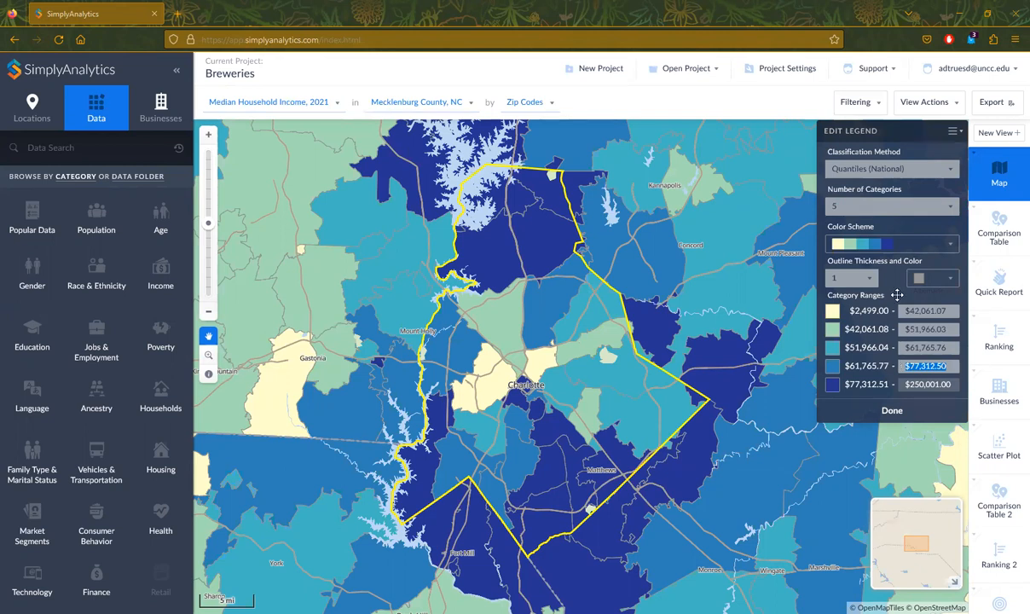
left_click(890, 170)
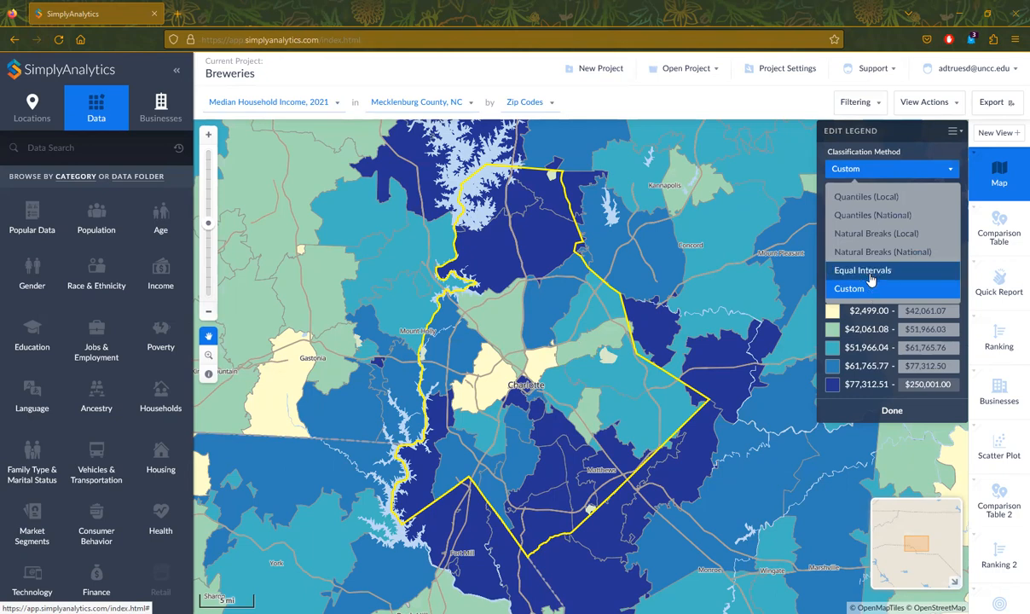
left_click(865, 197)
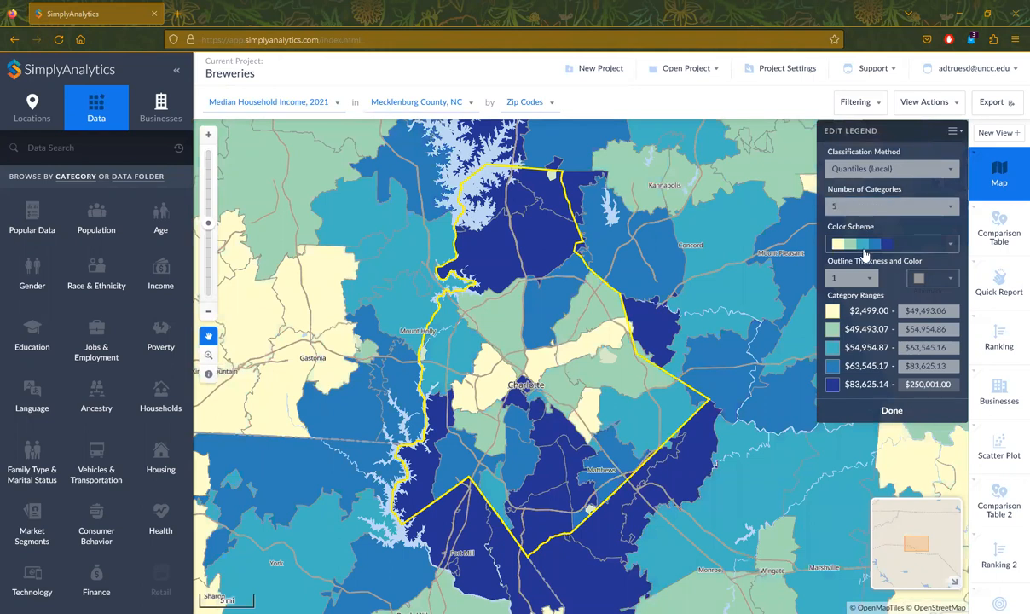
left_click(887, 411)
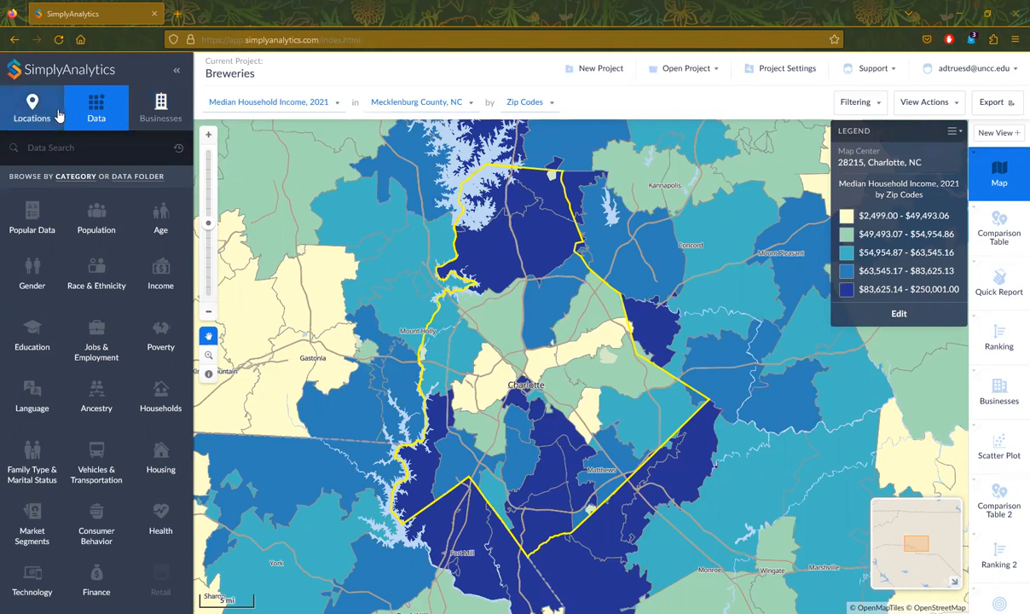
Search the locations for "charlotte" and set the map location to the city of Charlotte, NC
left_click(28, 111)
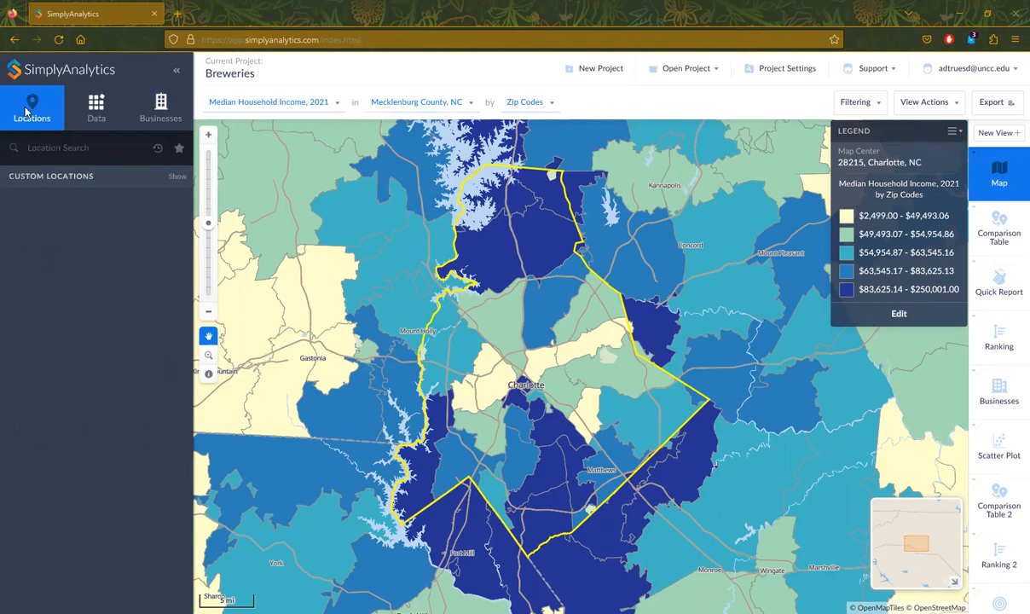
left_click(36, 149)
type("charlopt")
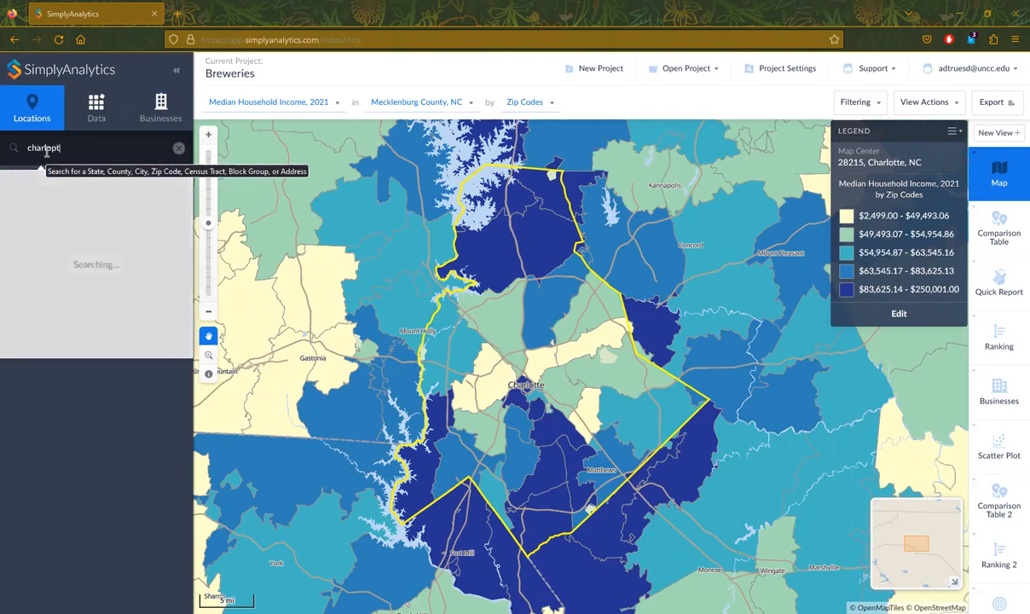
key("BackSpace")
key("BackSpace")
type("tte")
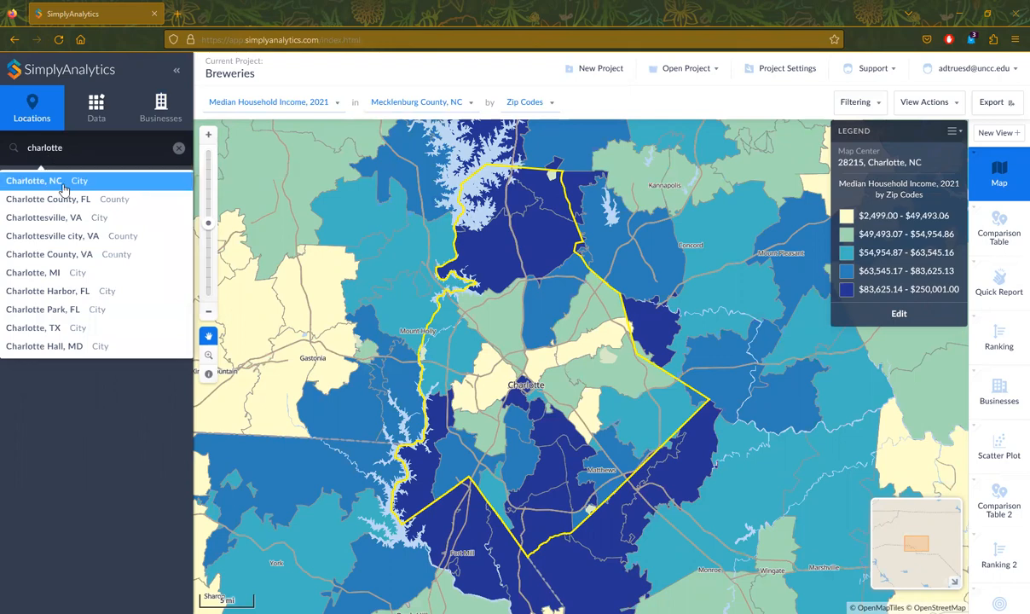
left_click(60, 180)
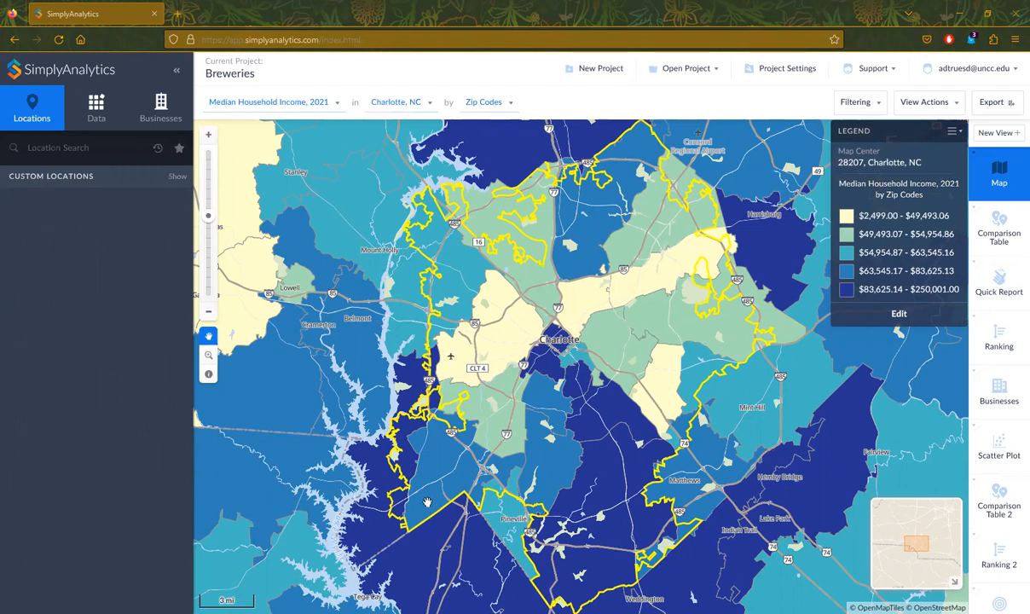
Switch the map location to Mecklenburg County, NC, with the whole county in view
left_click(409, 108)
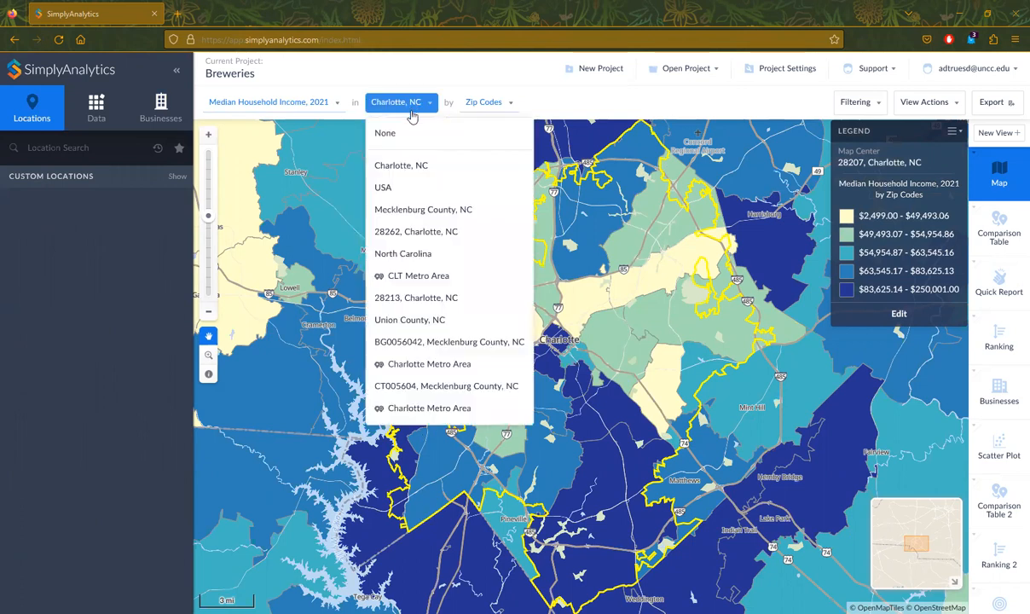
left_click(409, 209)
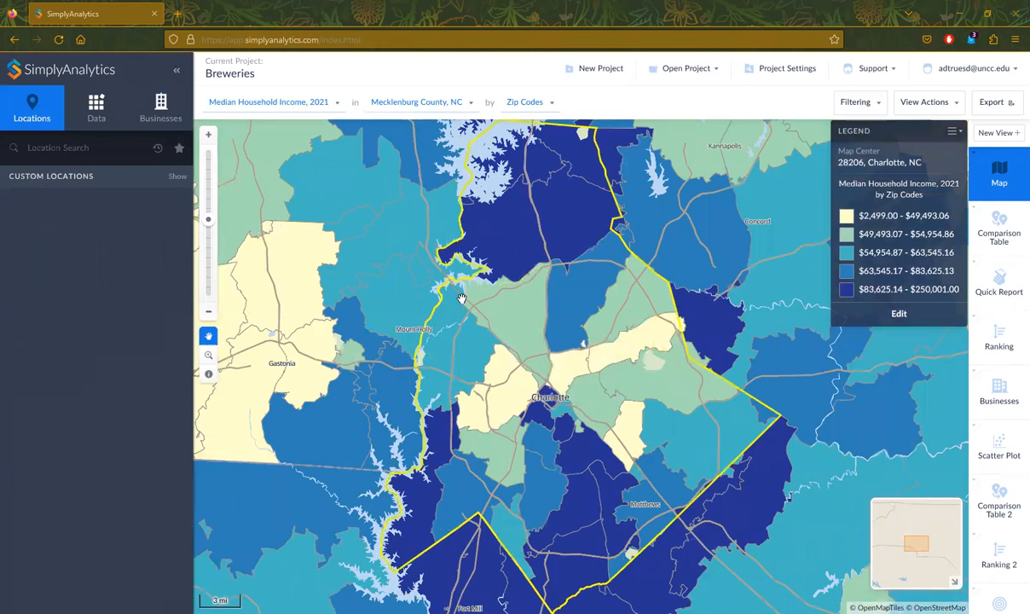
scroll(461, 299, "down", 1)
scroll(458, 304, "down", 1)
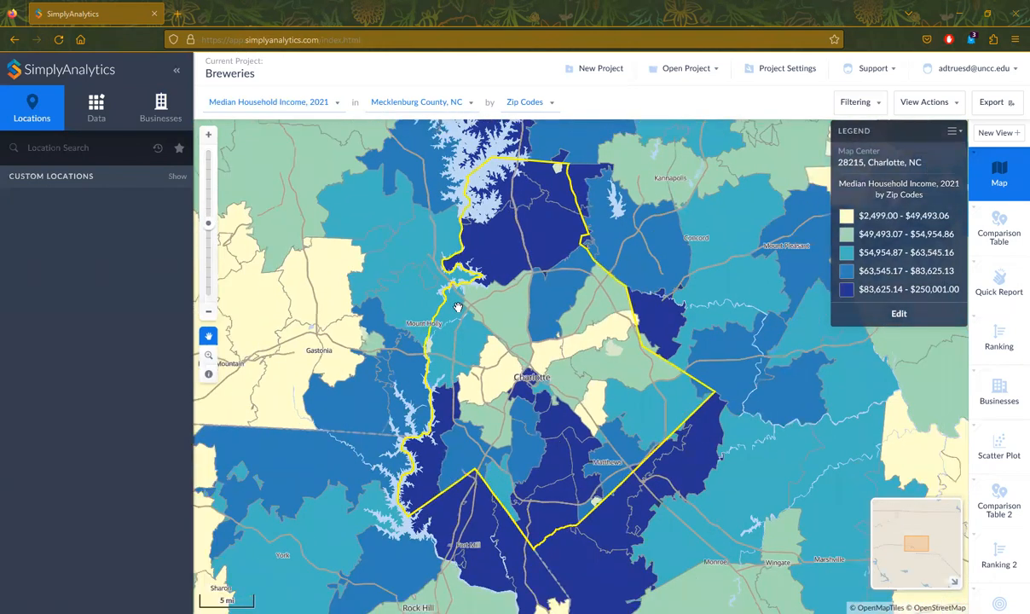
Switch the map location to the zip code 28213, Charlotte, NC
left_click(434, 103)
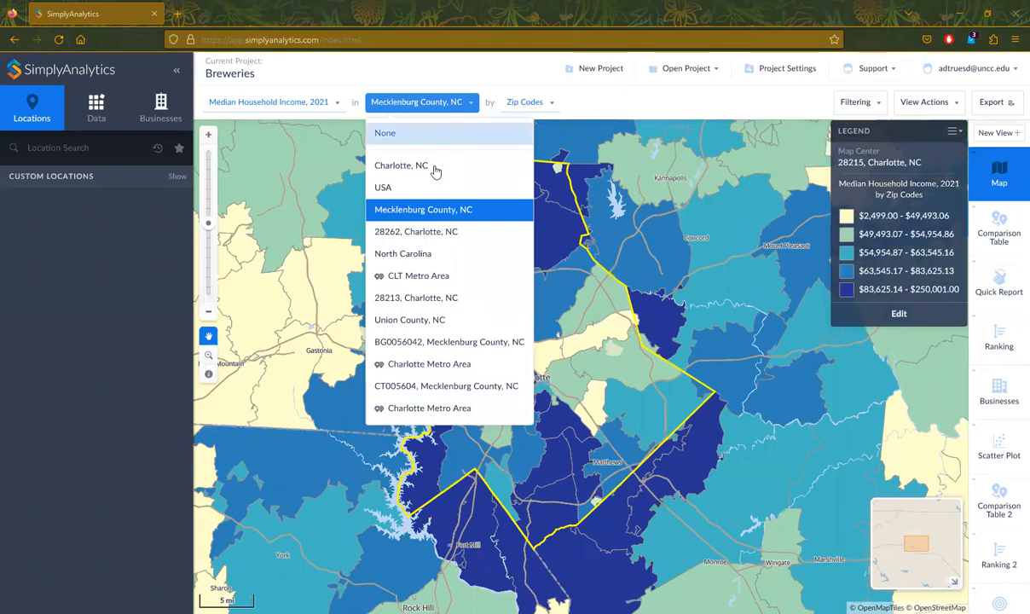
left_click(386, 300)
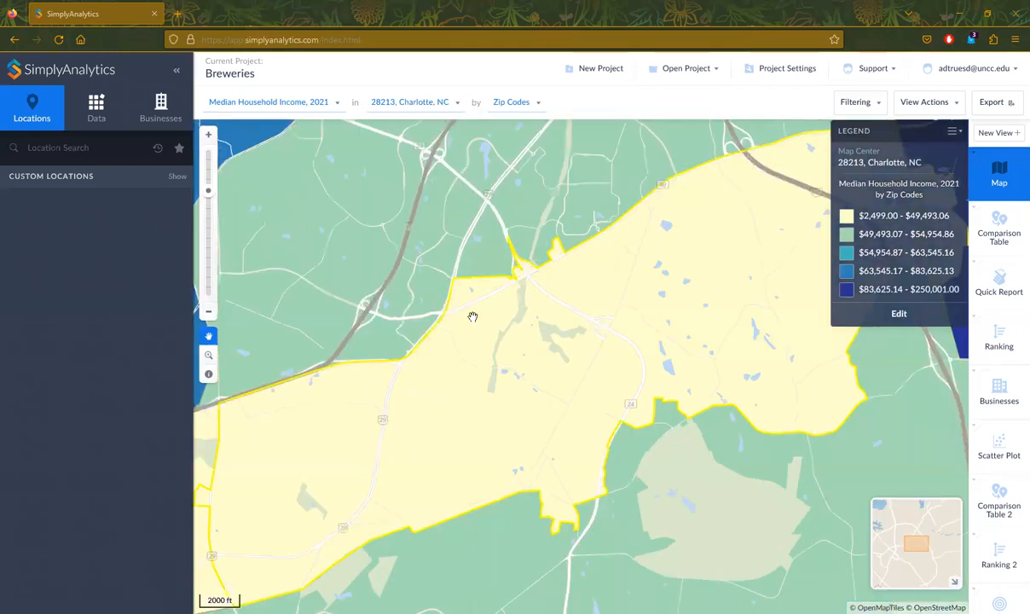
right_click(408, 351)
left_click(454, 238)
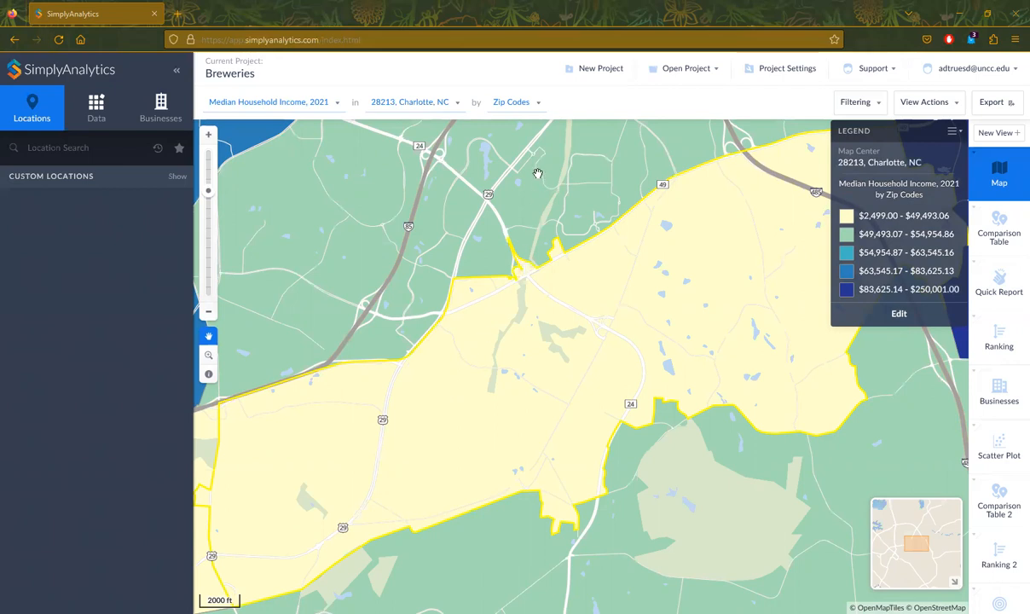
Break the income map down by Census Tracts, and change the geographic unit to Block Groups
left_click(538, 108)
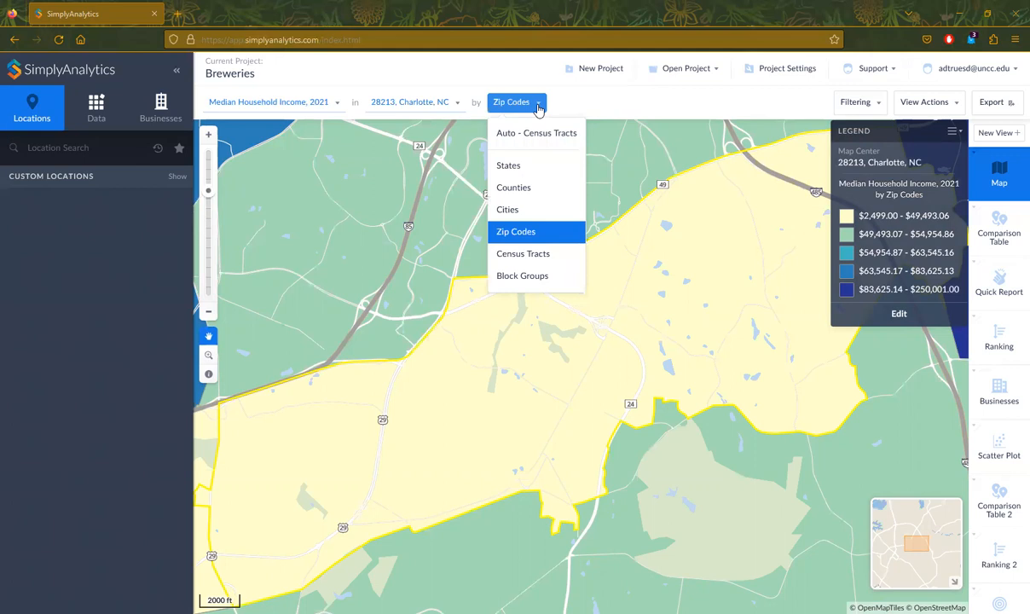
right_click(509, 262)
left_click(525, 76)
left_click(522, 102)
left_click(560, 256)
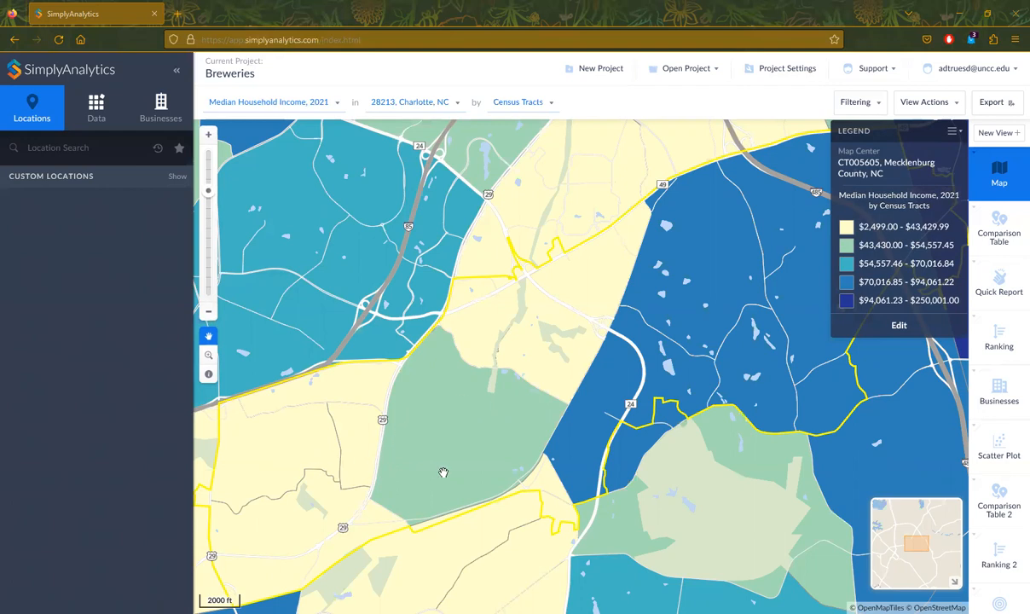
left_click(518, 102)
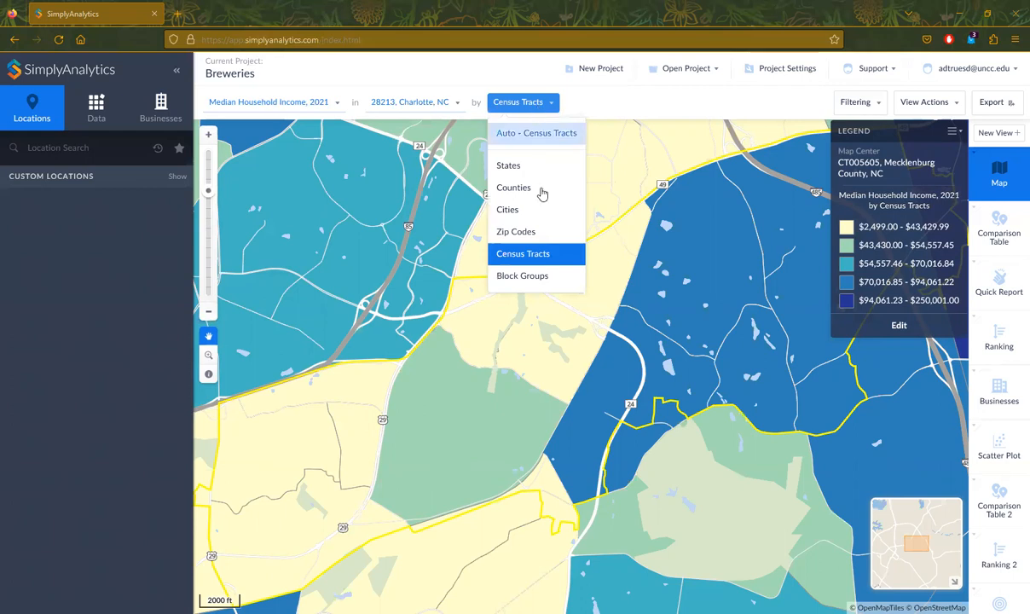
left_click(540, 280)
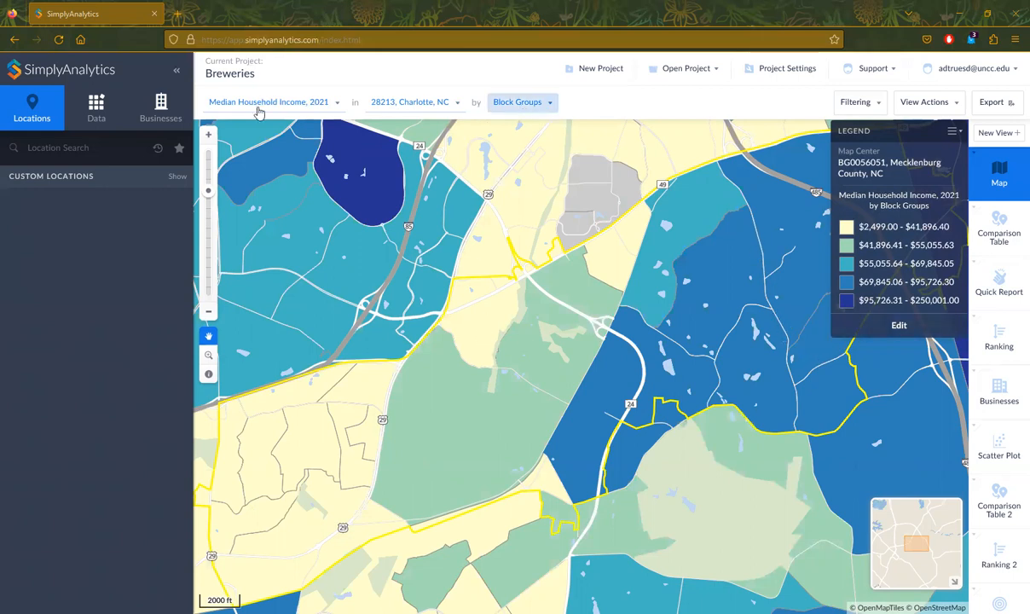
Search the locations for "north carolina" and set the map location to the state of North Carolina
left_click(57, 147)
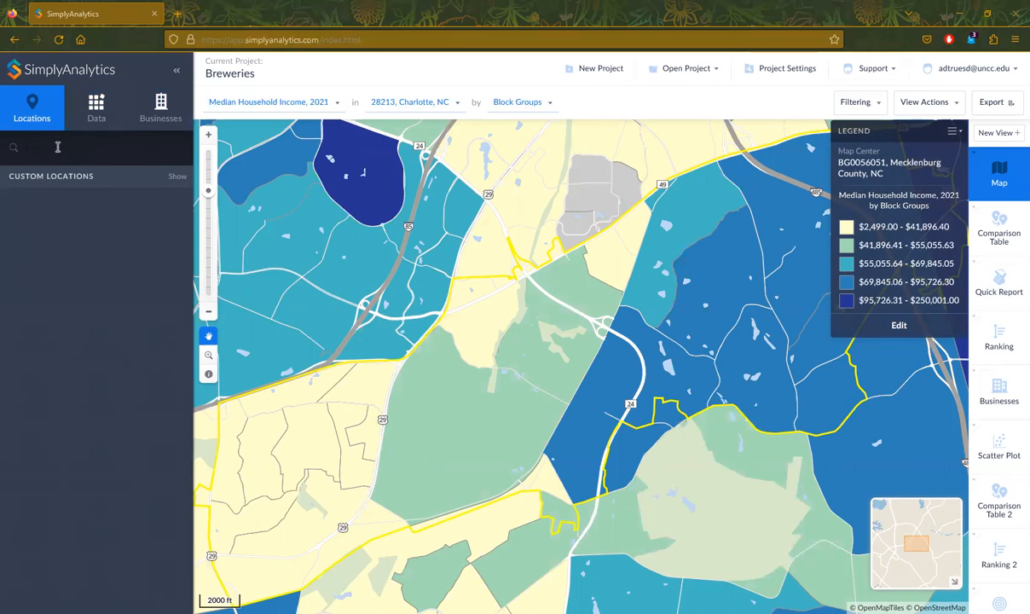
type("north")
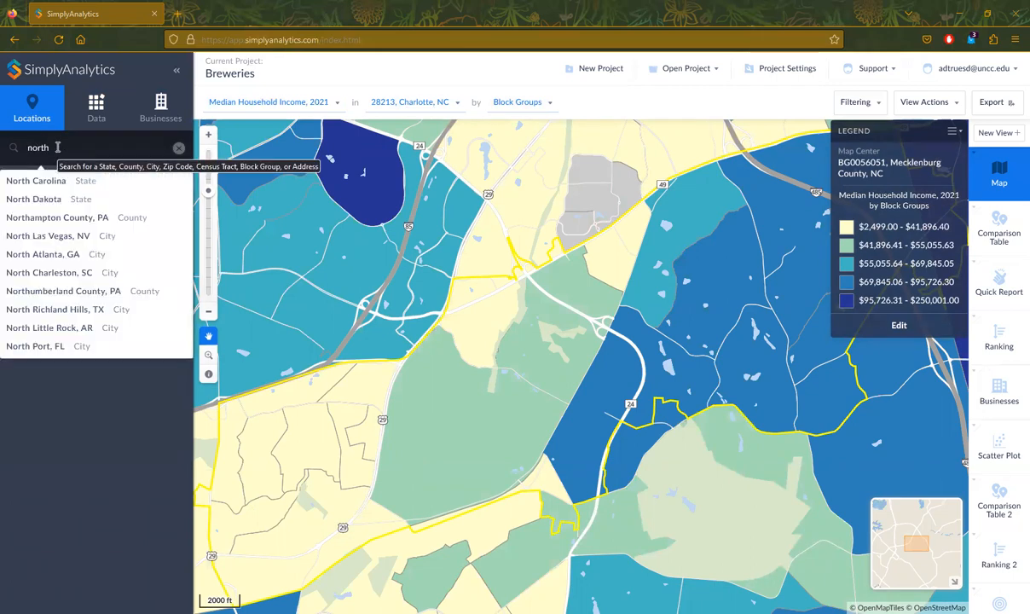
type(" carolina")
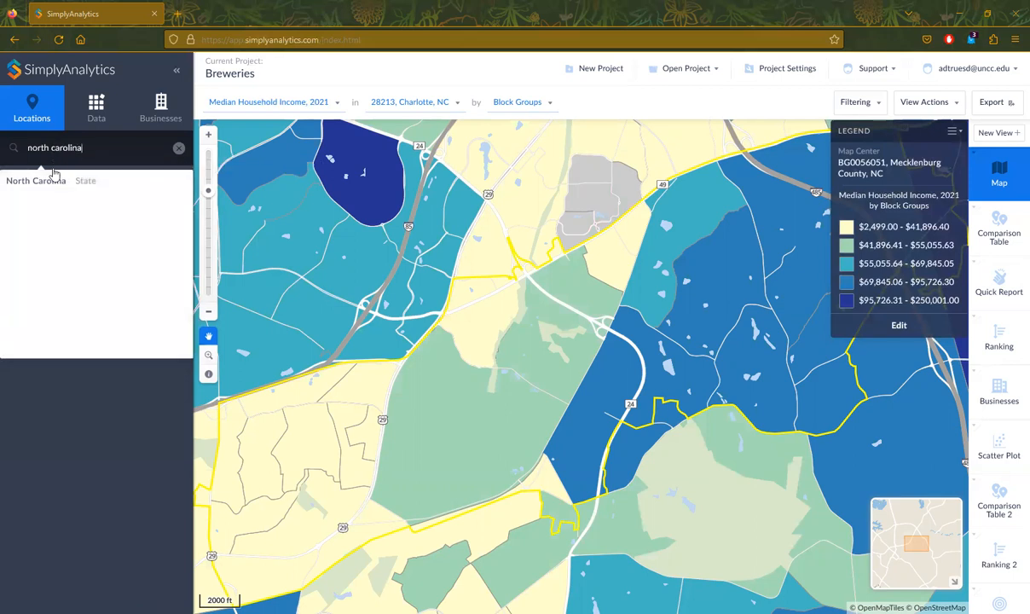
left_click(57, 185)
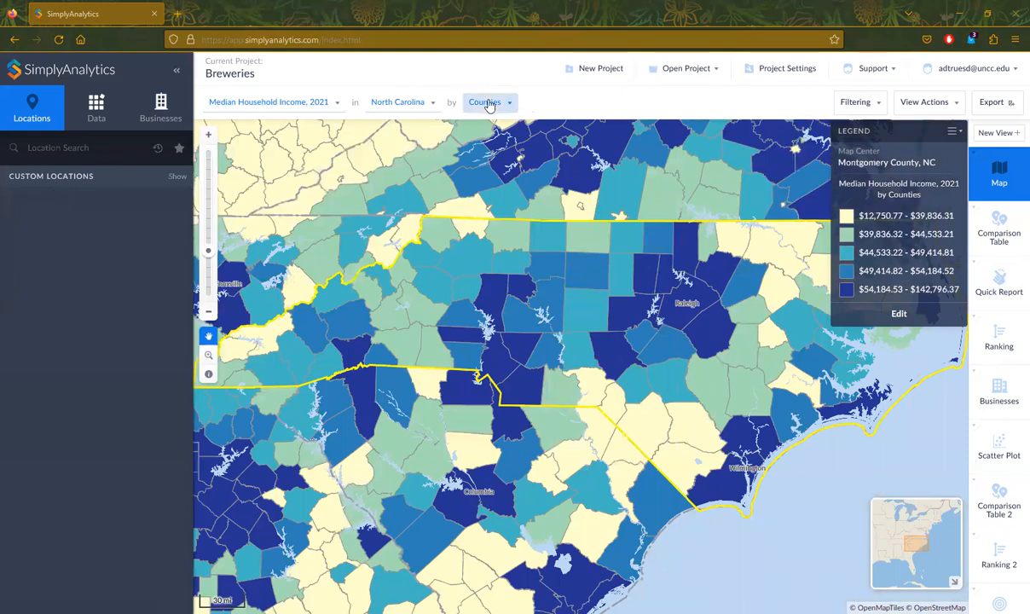
left_click(487, 103)
left_click(488, 103)
Search for "united states", set the map location to USA, and break the income data down by States
left_click(90, 152)
type("united states")
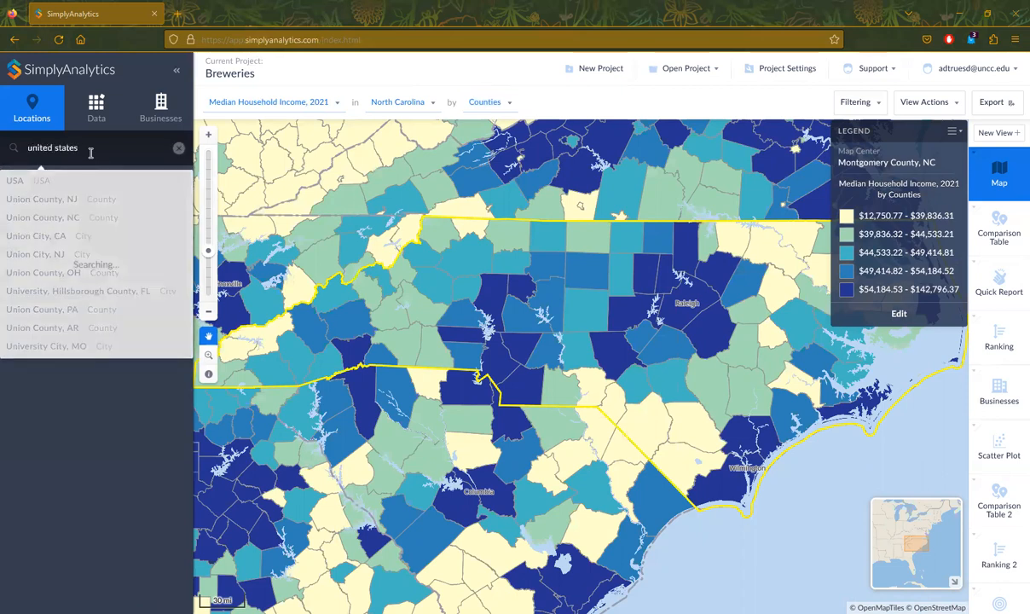
left_click(88, 185)
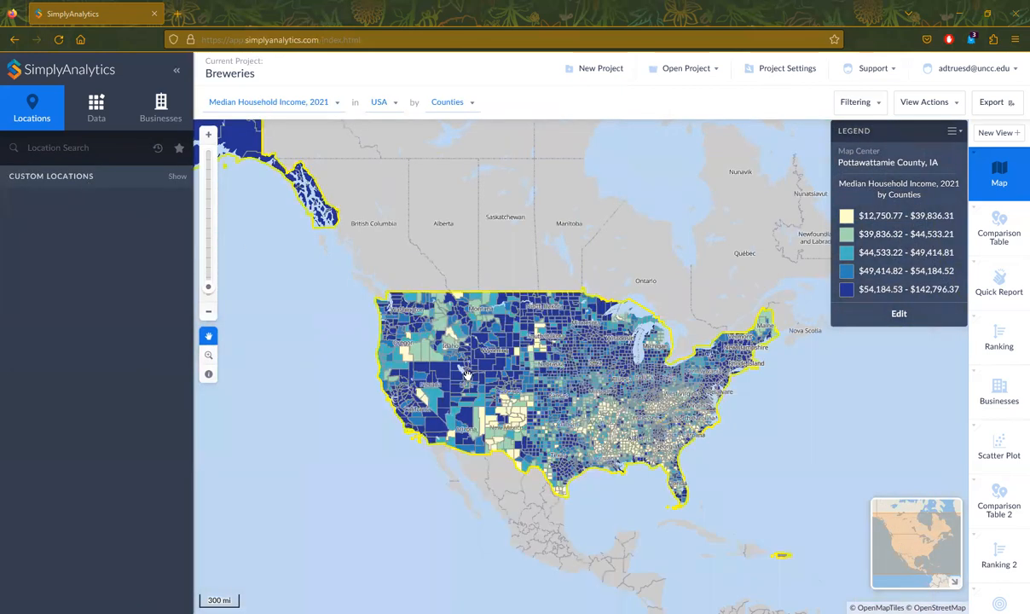
left_click(450, 102)
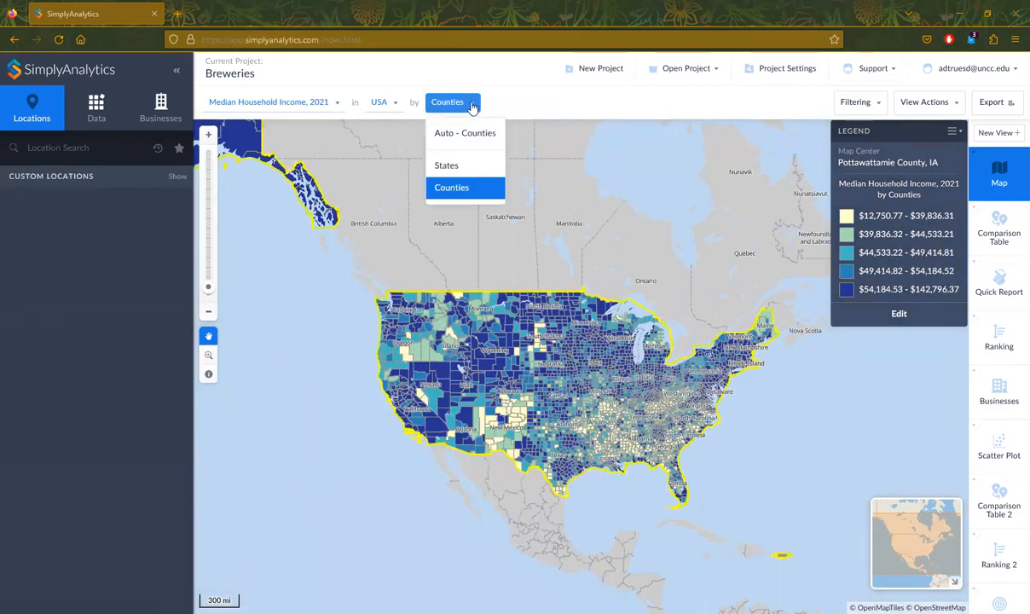
left_click(467, 166)
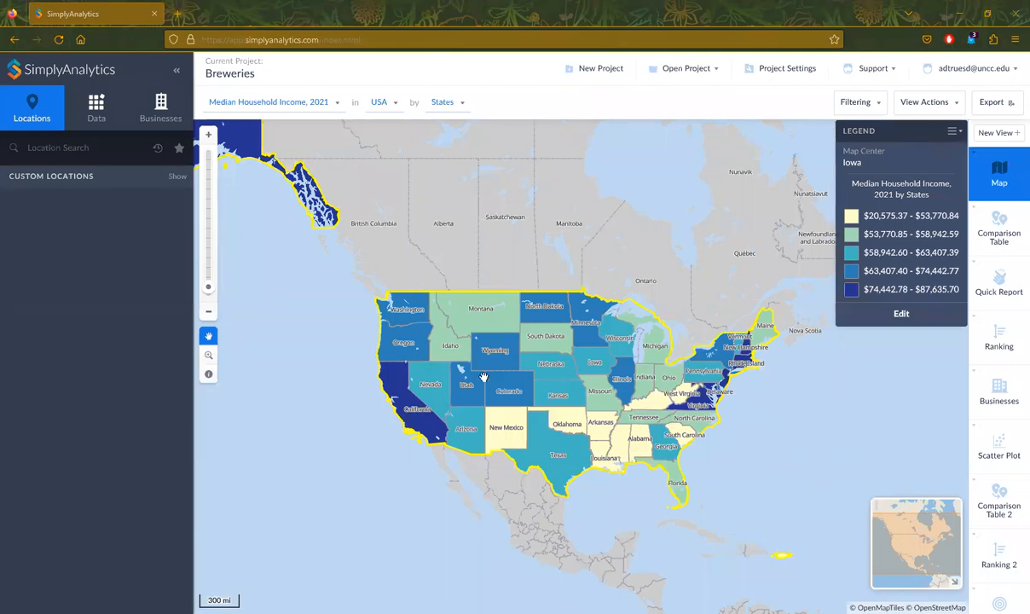
Browse the Popular Data category to examine which data variables are available for the map
left_click(98, 111)
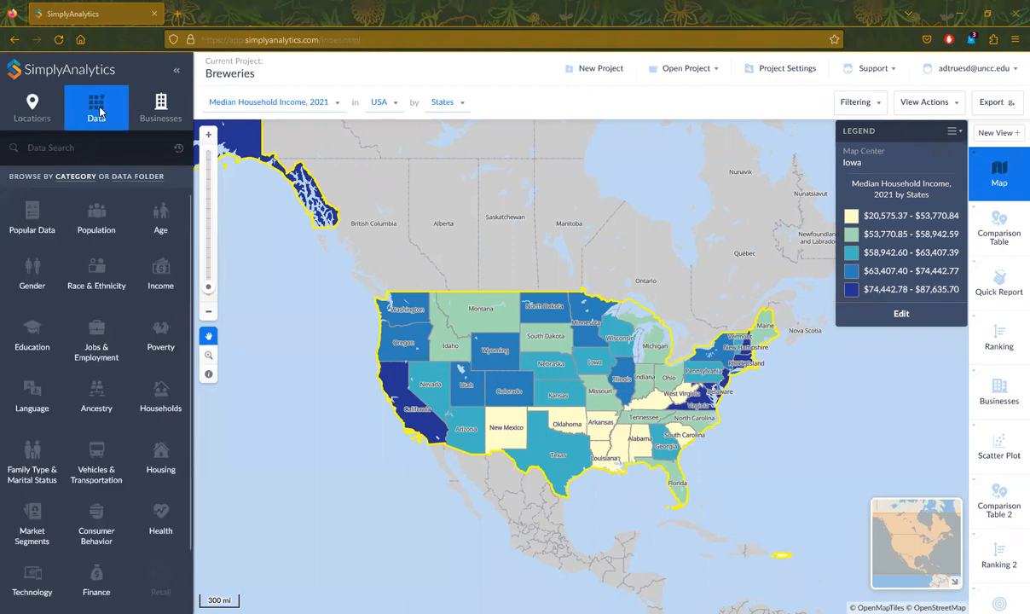
left_click(94, 149)
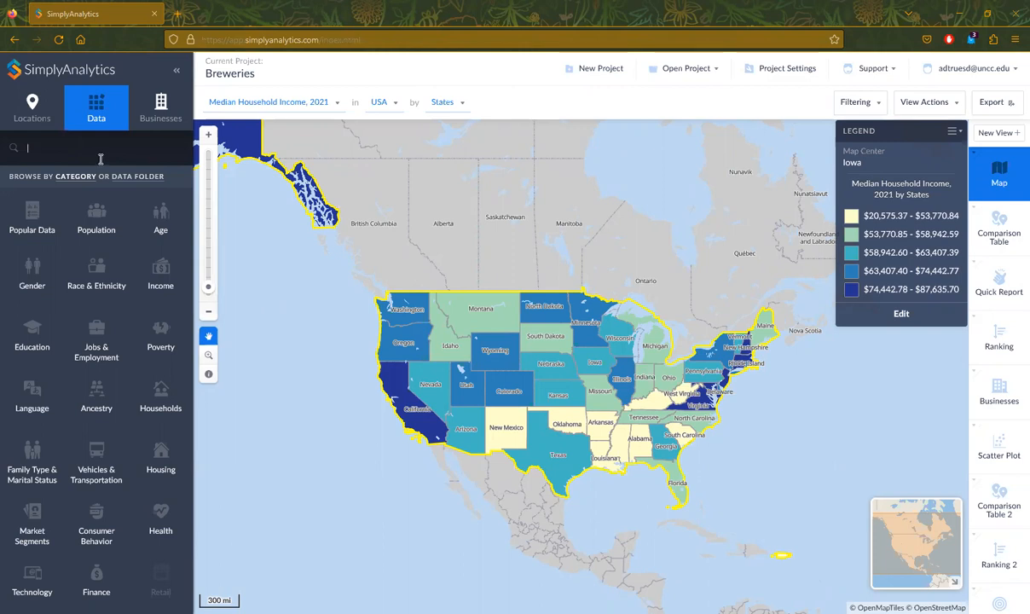
left_click(24, 215)
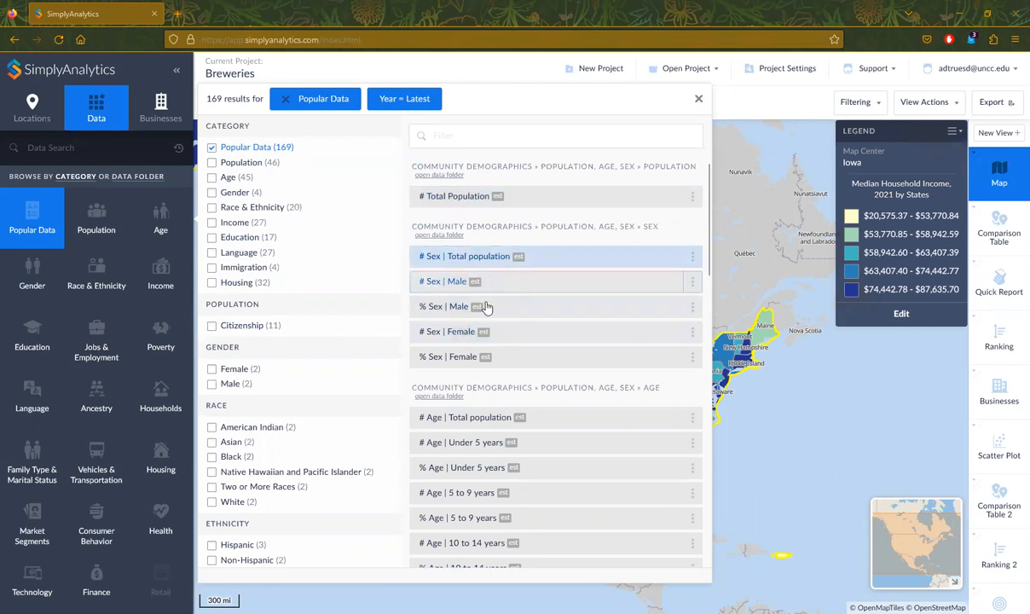
scroll(486, 345, "down", 6)
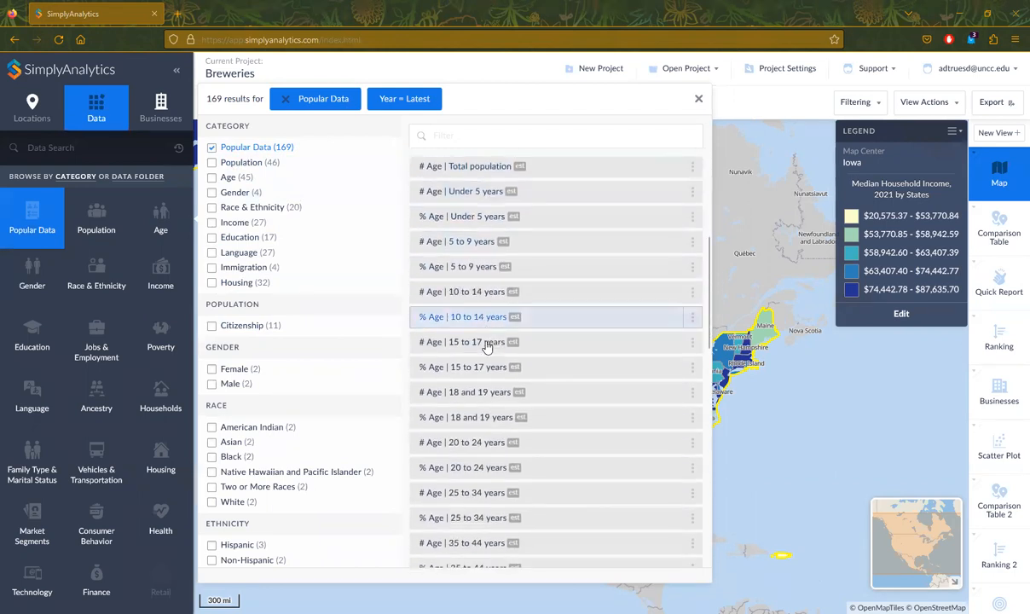
scroll(486, 345, "up", 6)
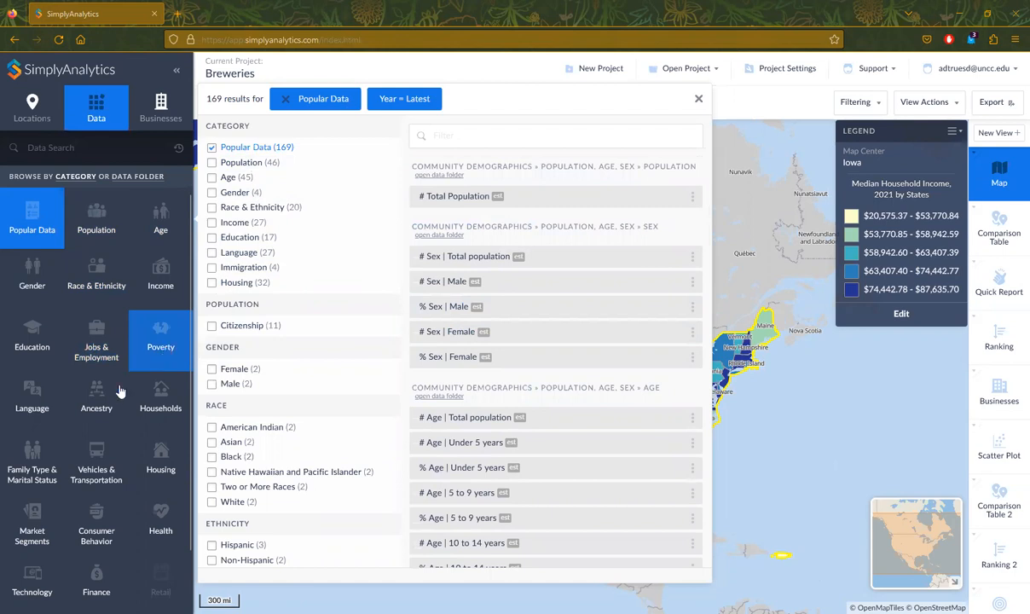
Map the percentage variable for the Mosaic segment A03 - Kids and Cabernet from the Market Segments category
left_click(34, 532)
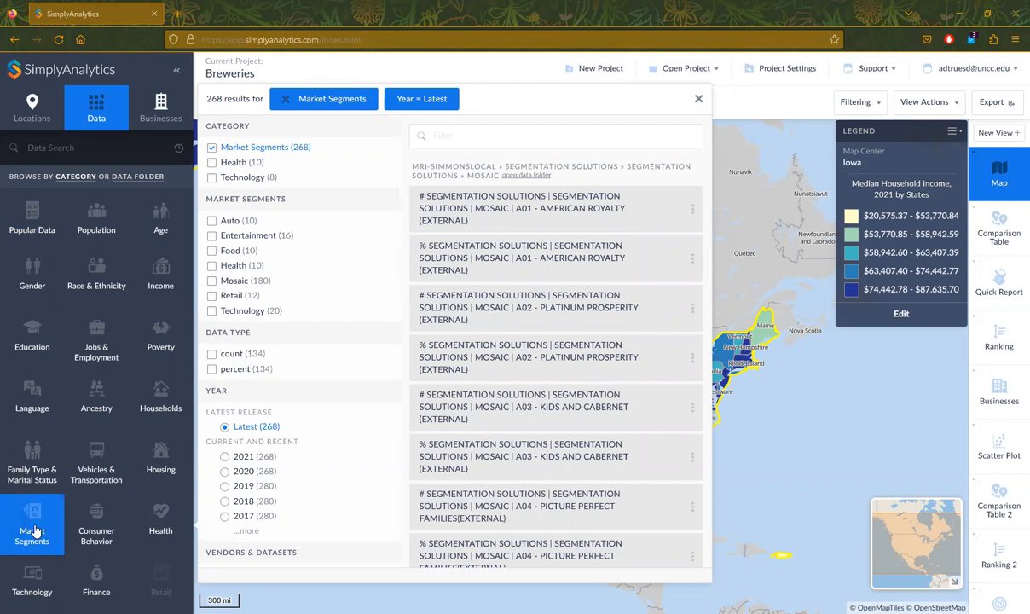
scroll(335, 481, "down", 1)
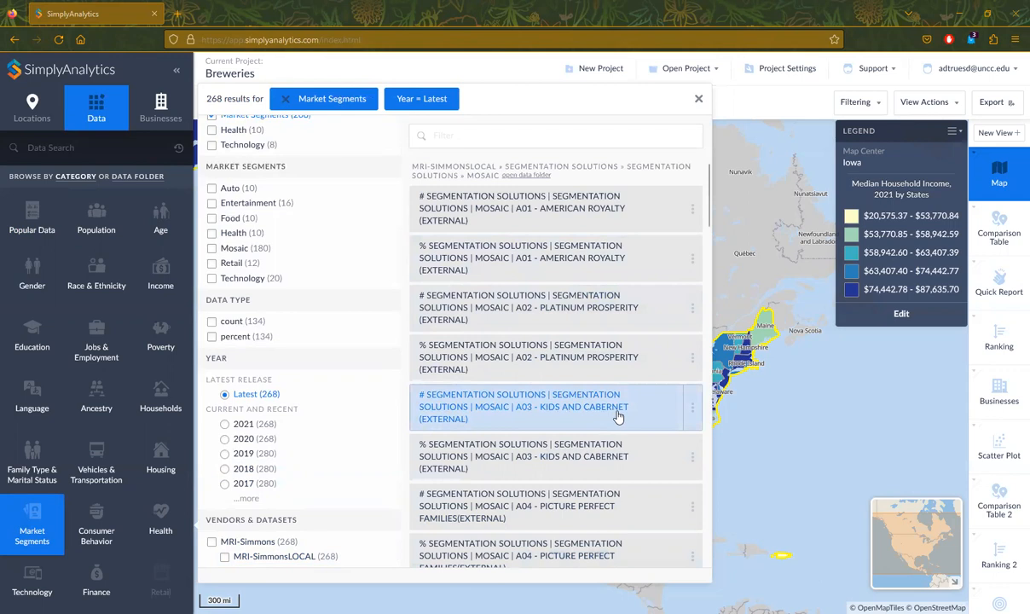
left_click(435, 449)
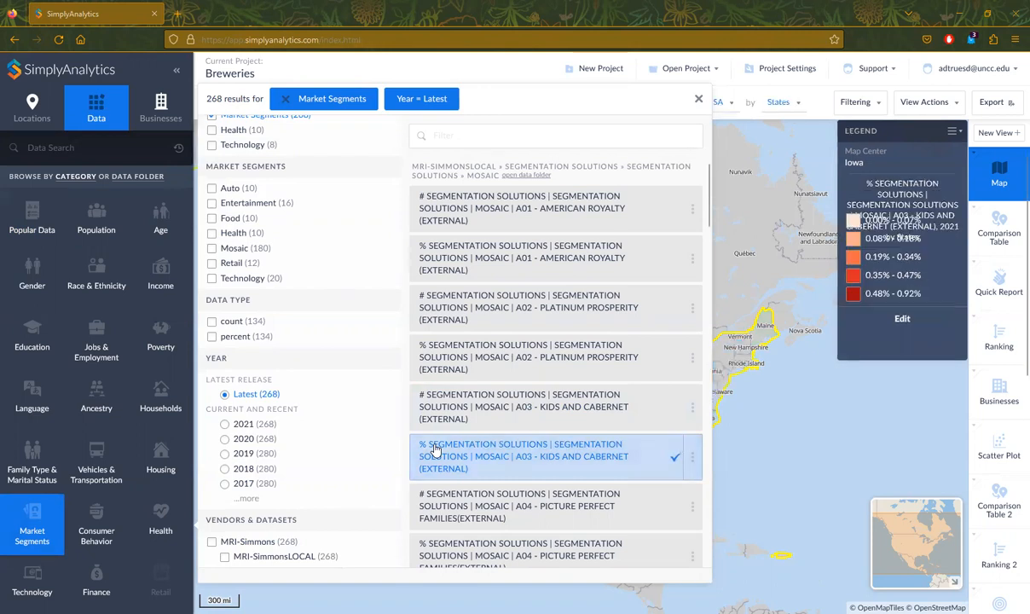
Open the metadata of the percentage A03 - Kids and Cabernet variable and read through its definition
left_click(692, 460)
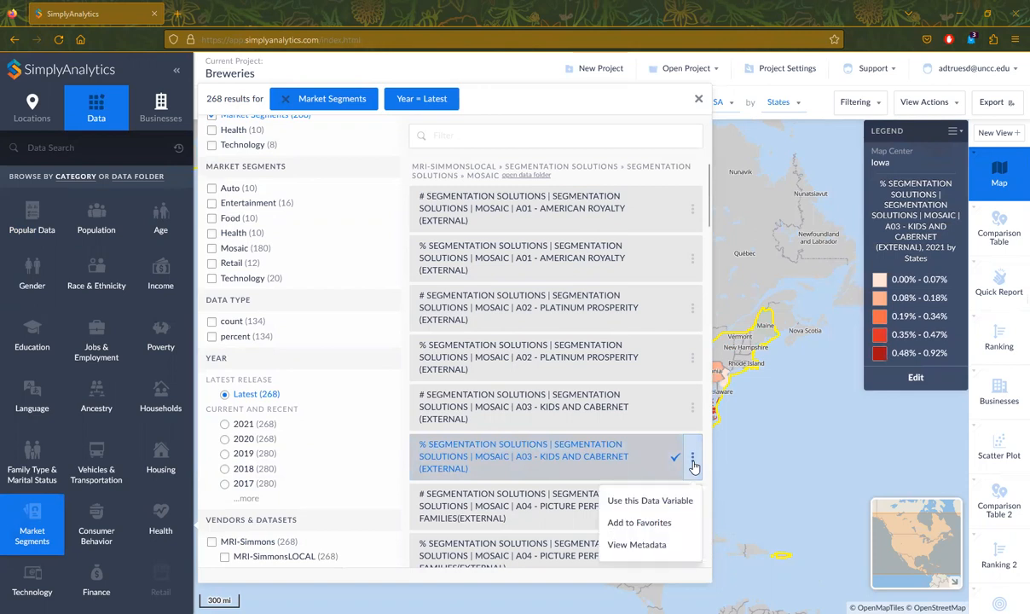
left_click(627, 549)
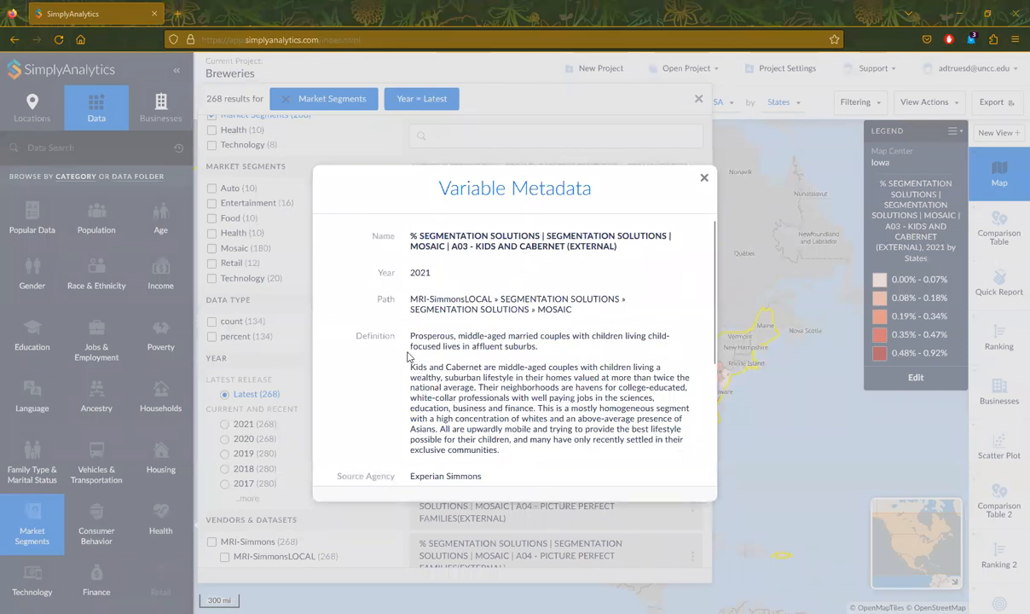
left_click_drag(411, 337, 543, 453)
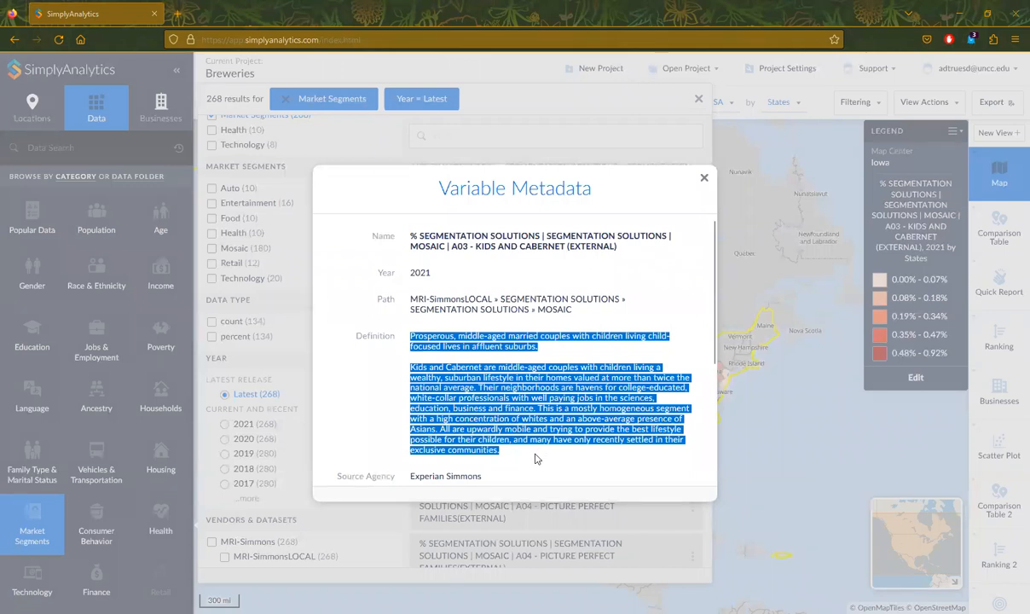
left_click(411, 342)
left_click_drag(411, 339, 560, 349)
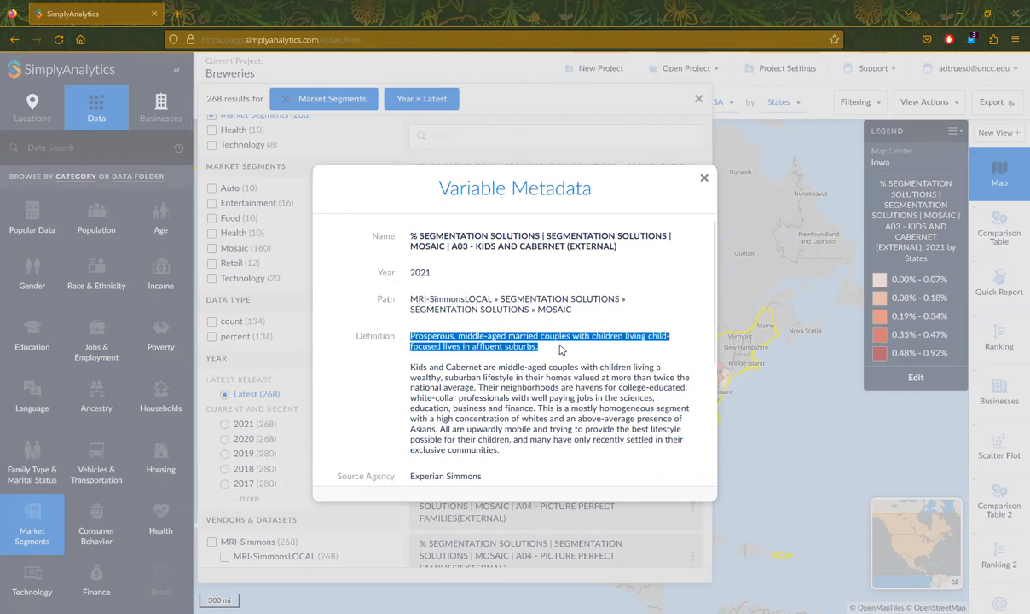
left_click_drag(412, 367, 686, 386)
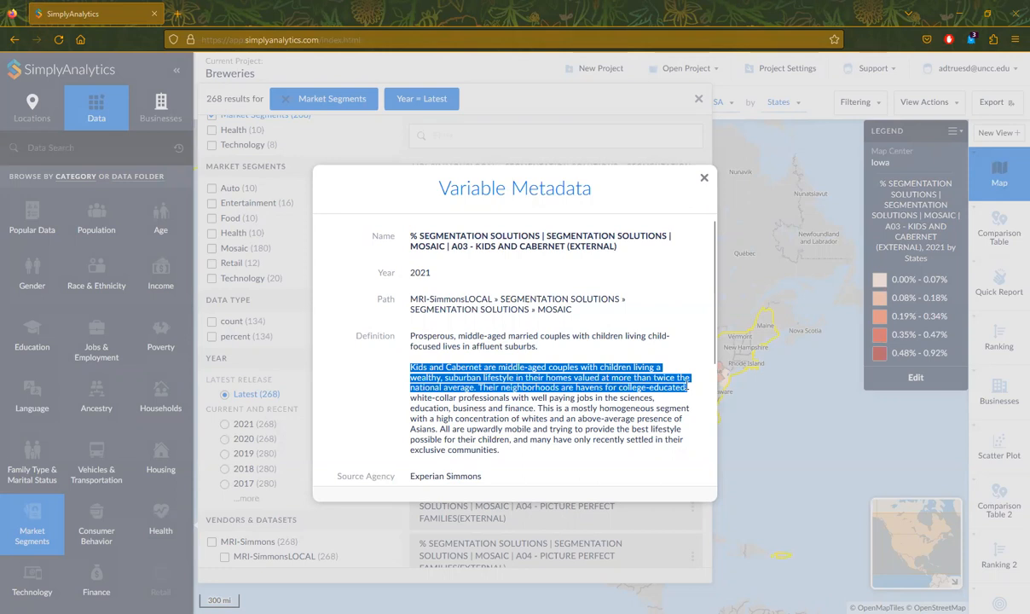
left_click_drag(687, 385, 688, 398)
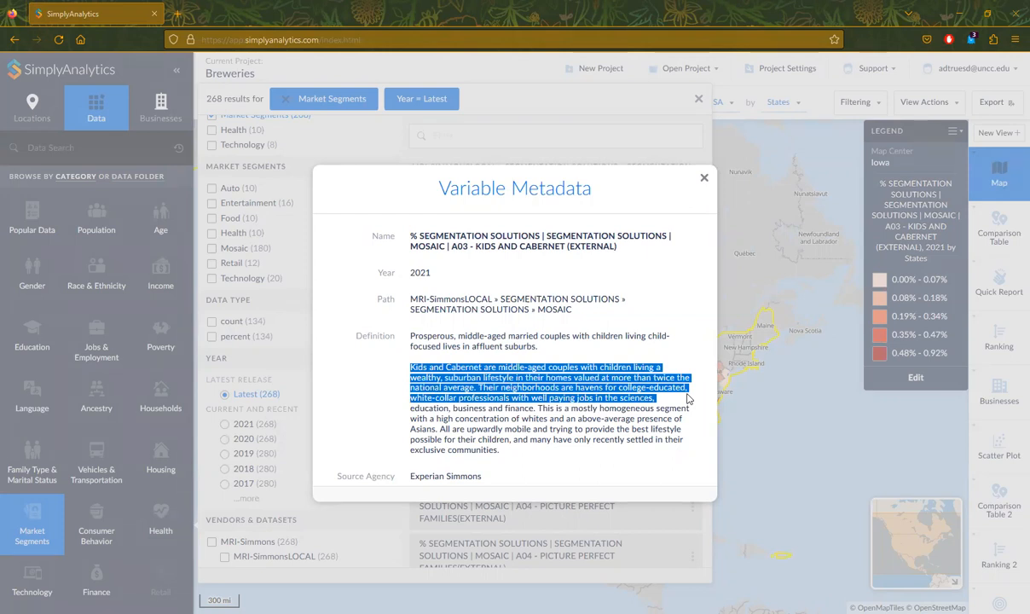
left_click_drag(688, 398, 607, 446)
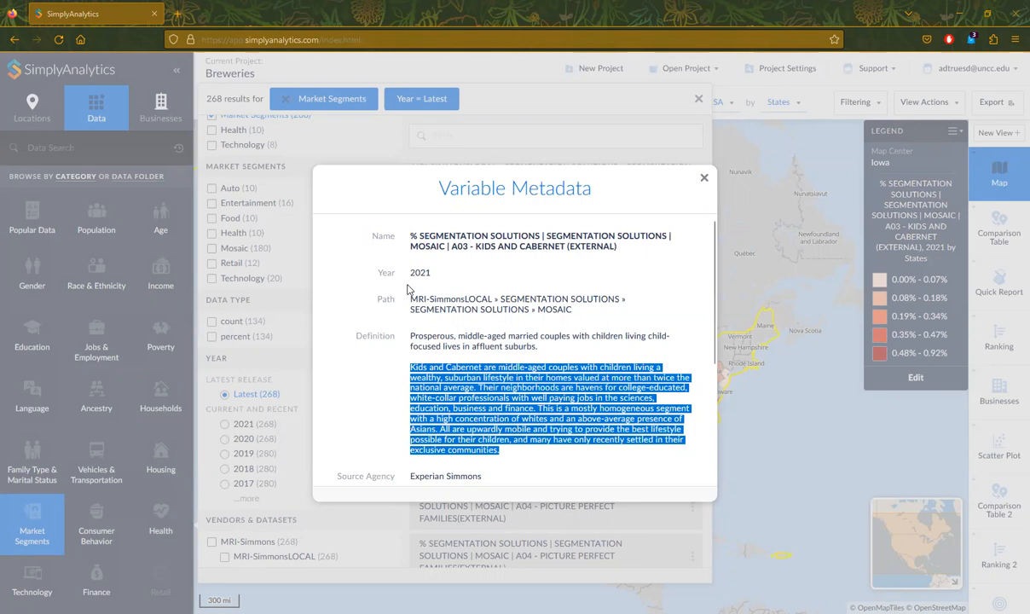
Check the year and data source in the Kids and Cabernet metadata, and close the metadata
left_click_drag(431, 273, 395, 280)
scroll(440, 397, "down", 5)
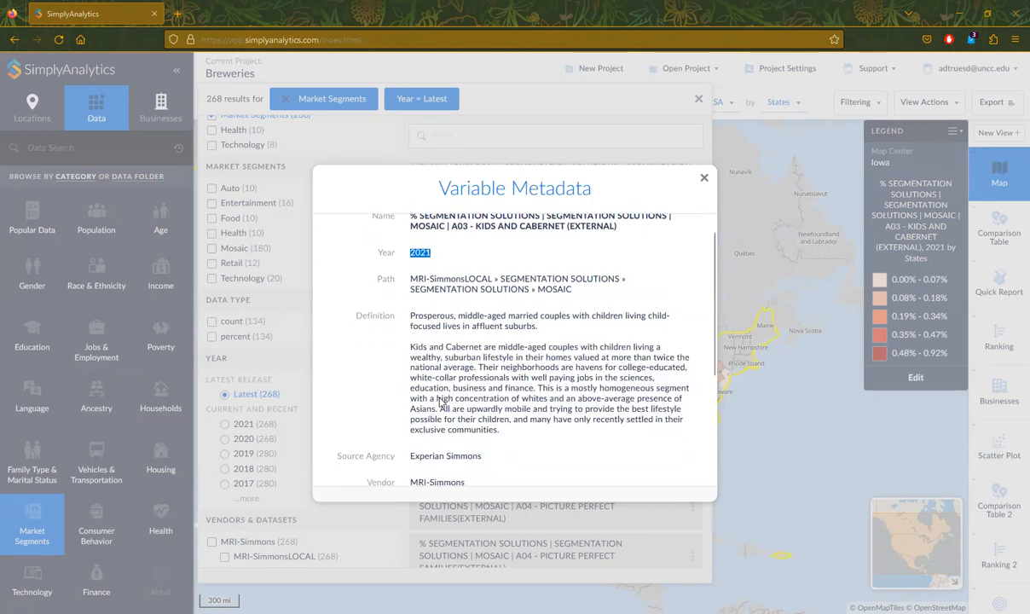
scroll(440, 397, "down", 1)
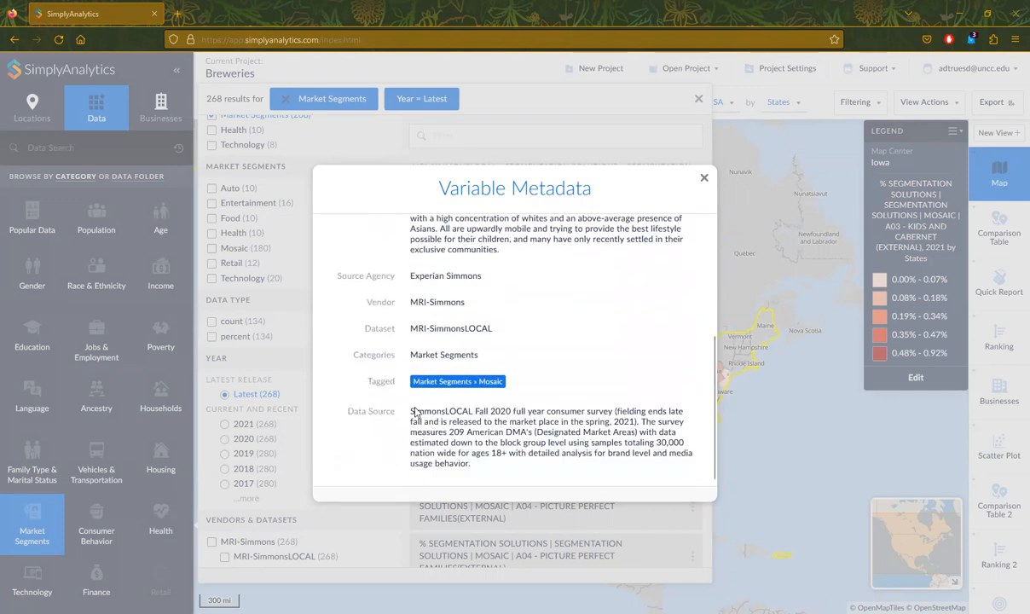
left_click_drag(412, 411, 511, 412)
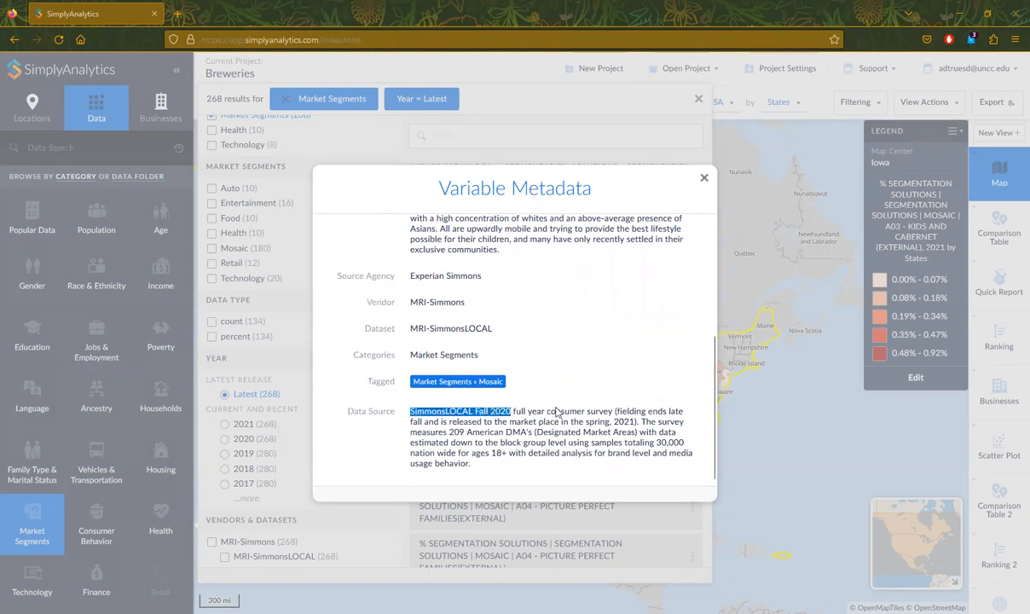
left_click(704, 180)
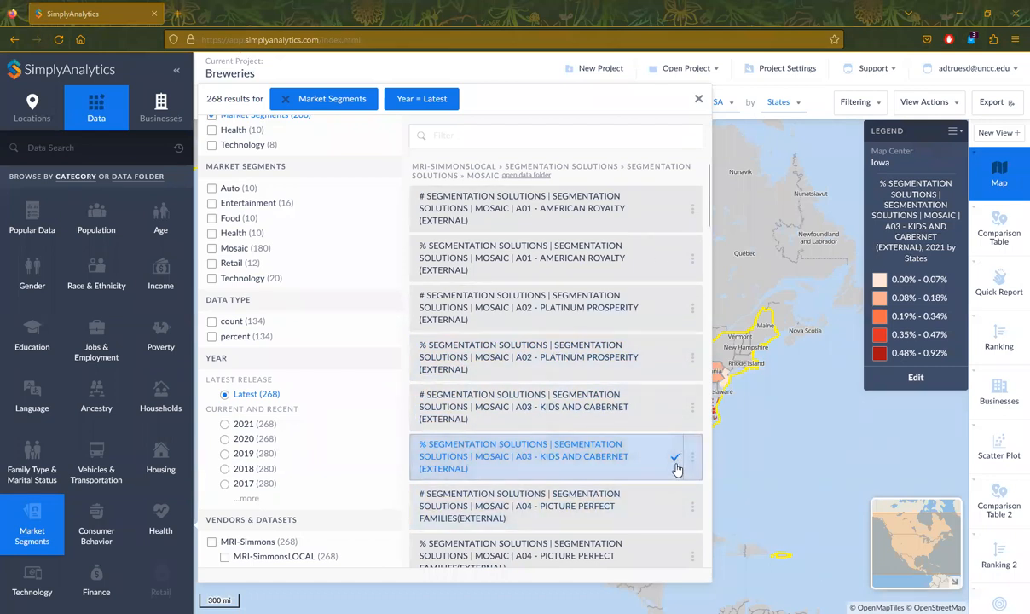
Close the data variable results and set the map location to Mecklenburg County, NC
left_click(698, 99)
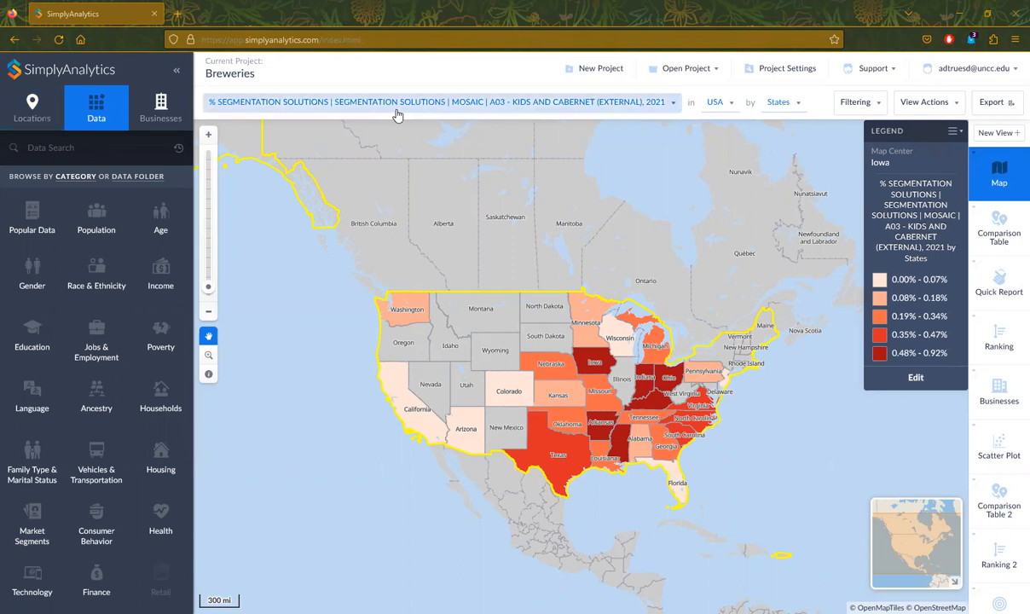
left_click(721, 105)
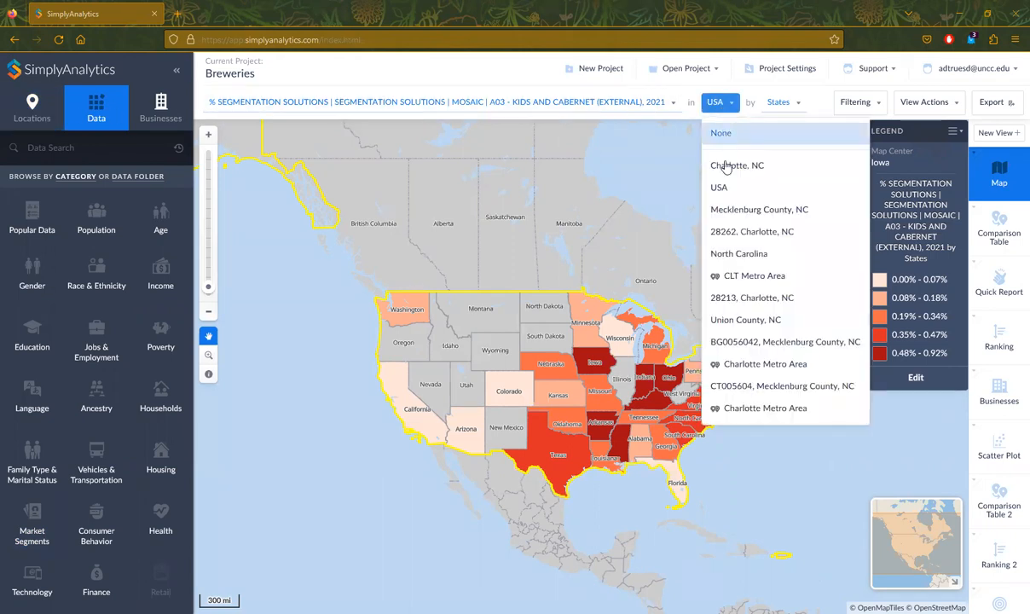
left_click(726, 209)
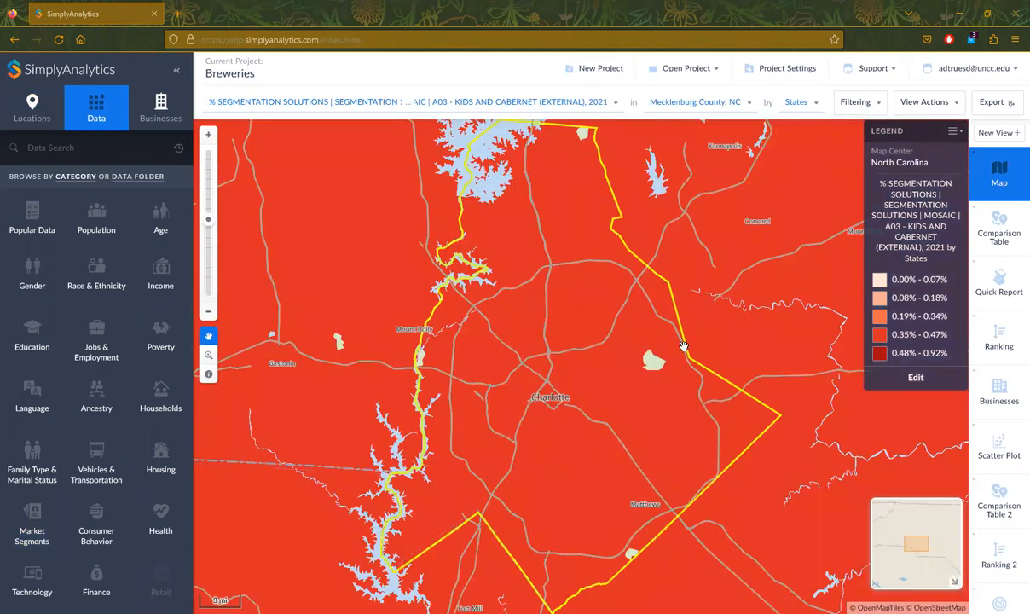
Set the legend's classification method to Quantiles (Local) and its color scheme to the yellow-green-blue ramp
left_click(916, 378)
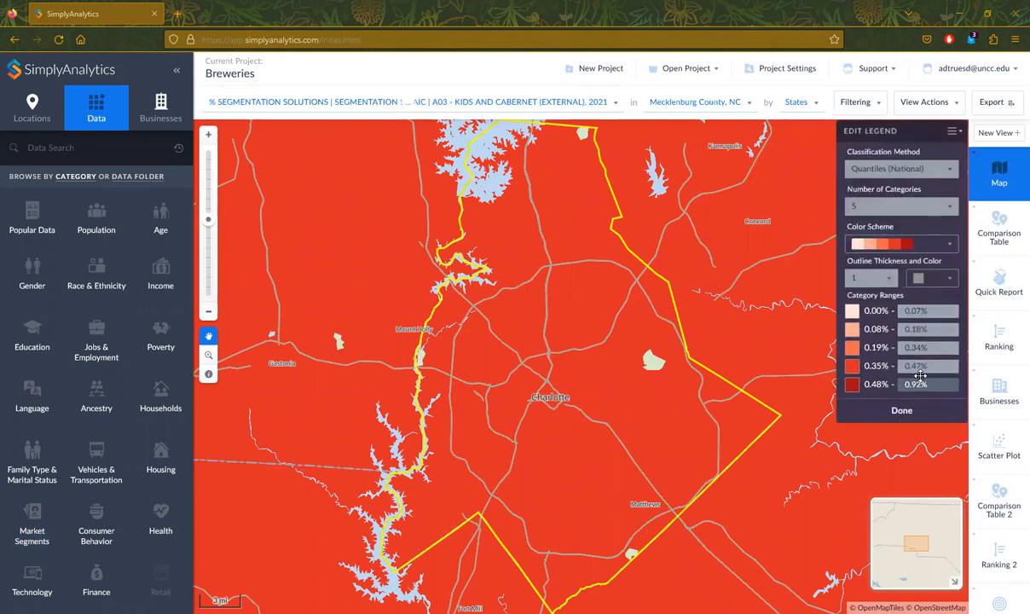
left_click(887, 169)
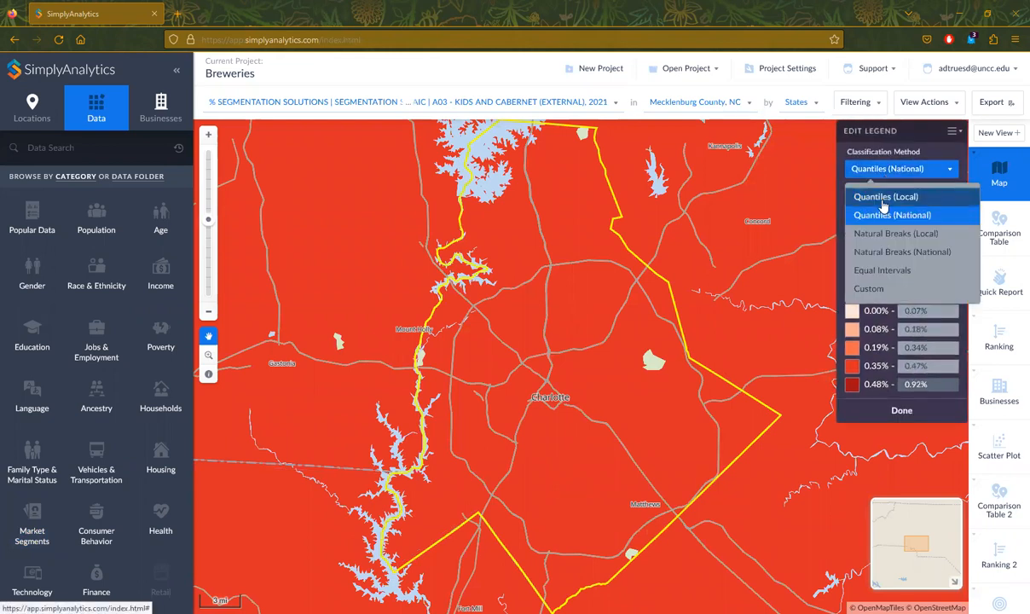
left_click(882, 201)
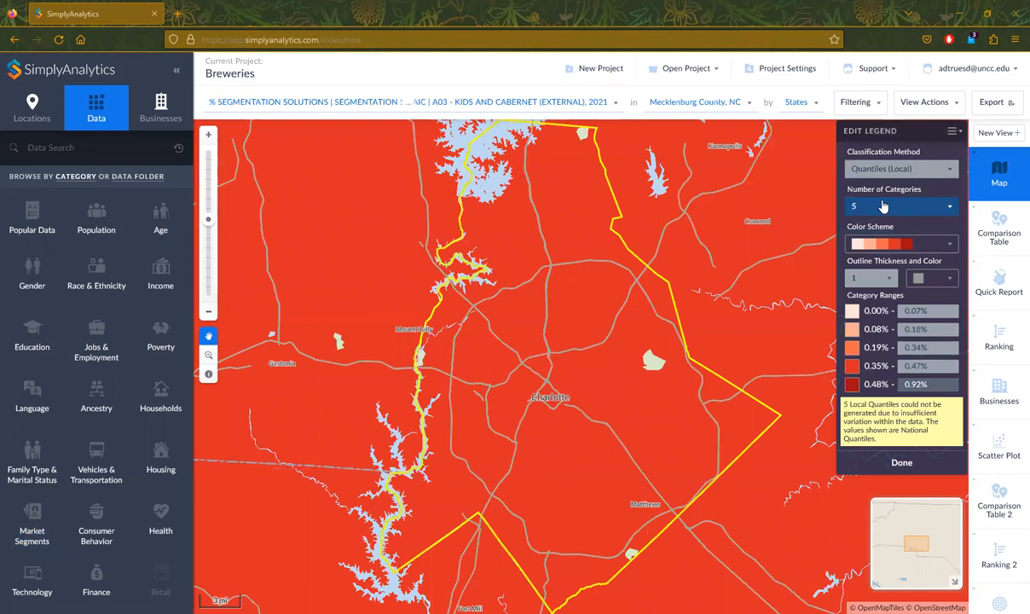
left_click(901, 244)
left_click(893, 392)
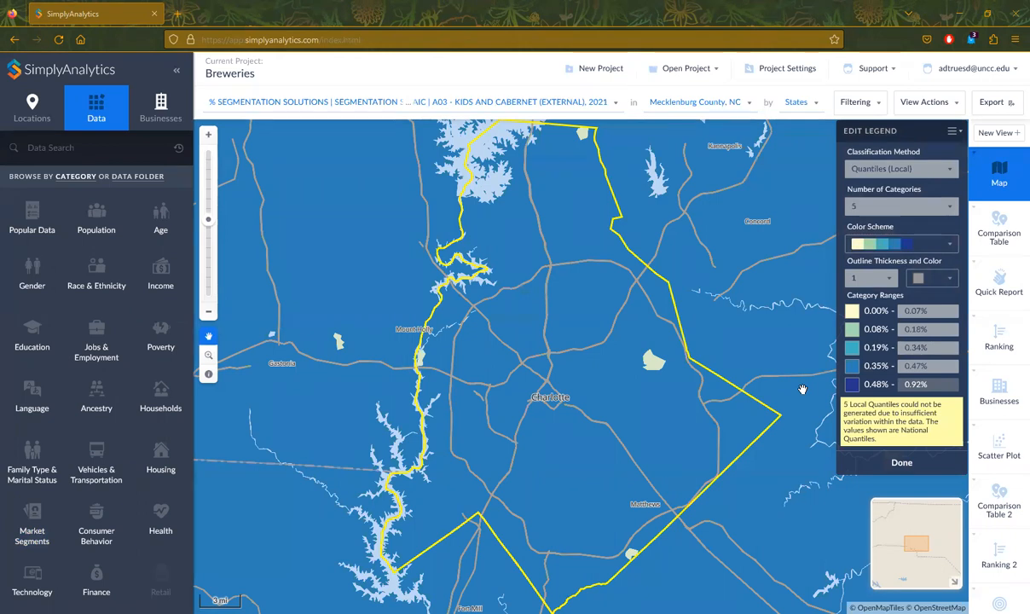
Break the Kids and Cabernet map down by Zip Codes and examine the shaded areas around Mecklenburg County
left_click(796, 103)
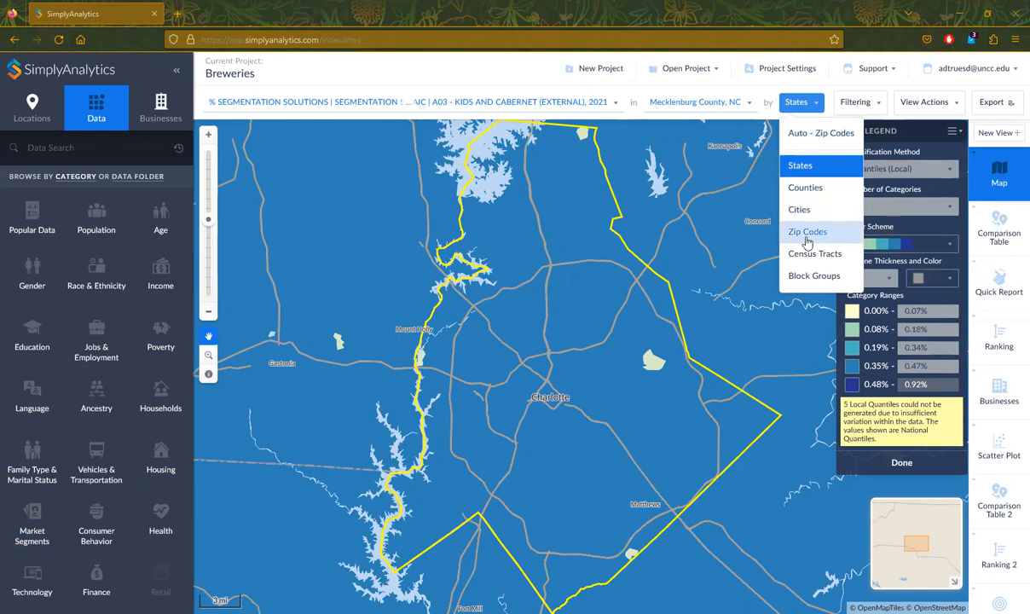
left_click(806, 234)
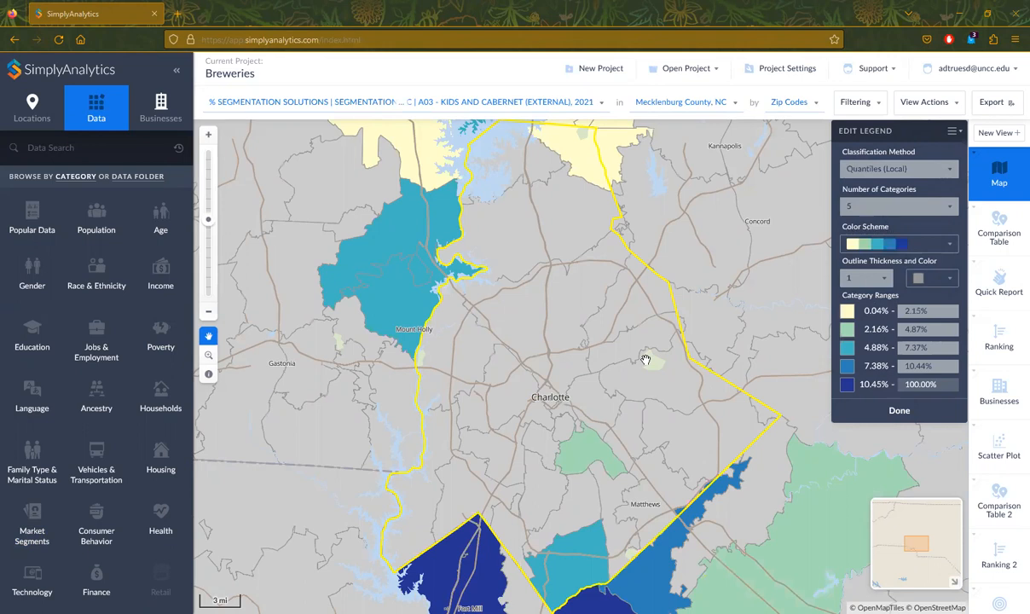
left_click_drag(581, 534, 583, 403)
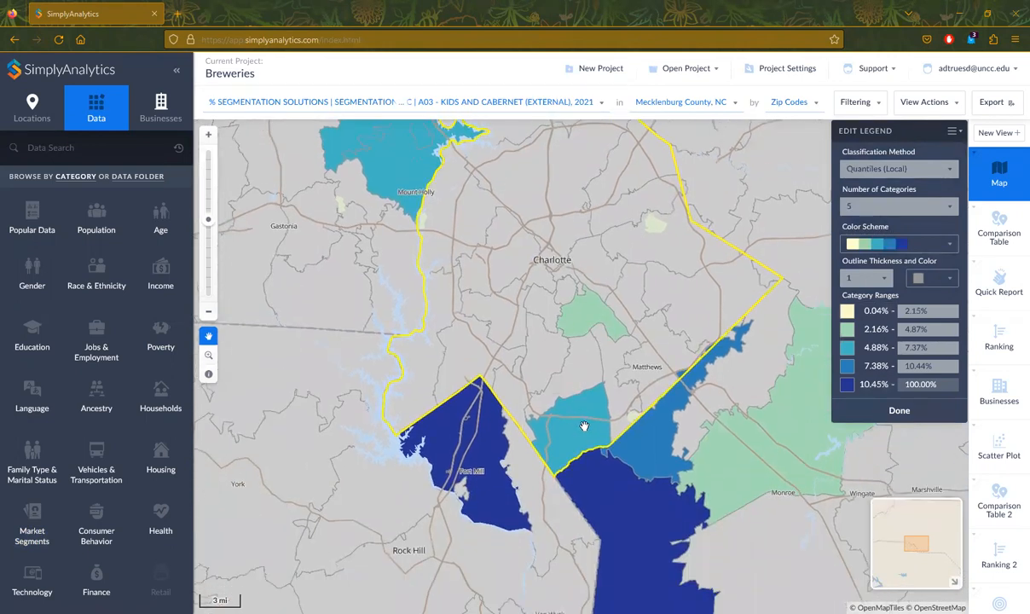
left_click_drag(578, 474, 577, 422)
left_click_drag(576, 423, 578, 595)
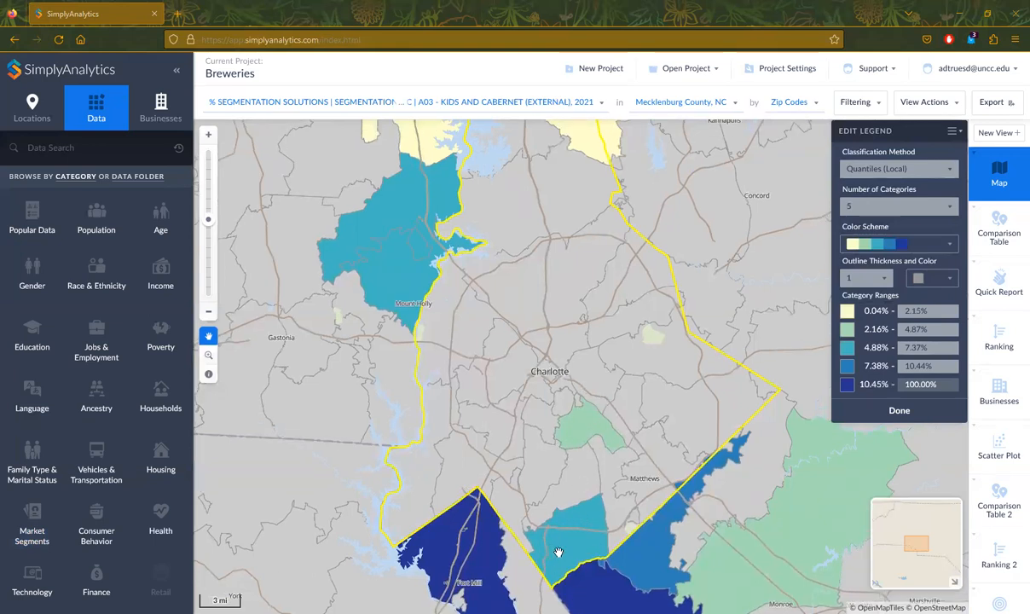
left_click_drag(465, 273, 474, 453)
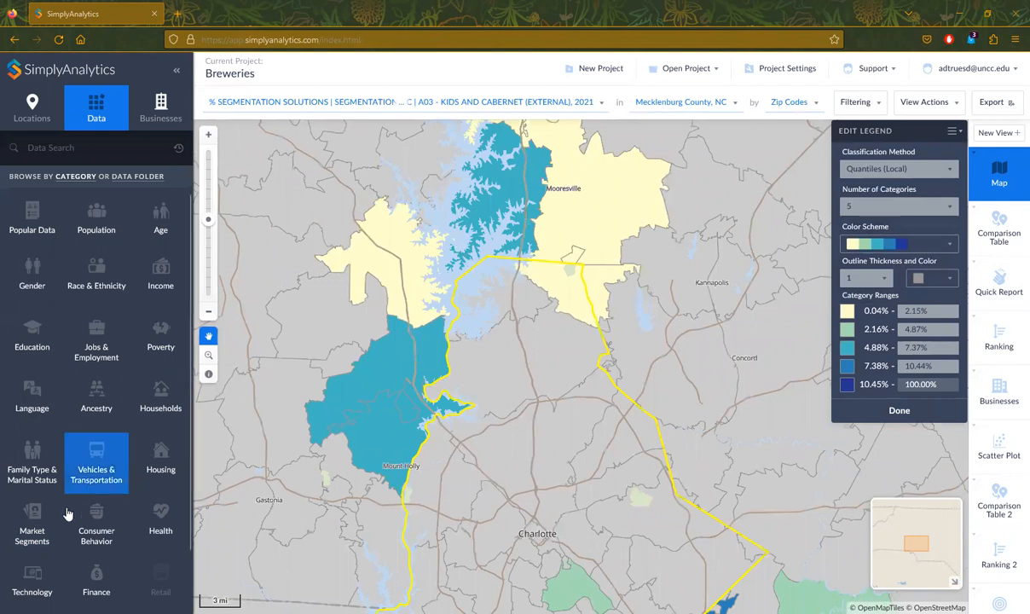
Open the metadata of the percentage variable for Mosaic segment A04 - Picture Perfect Families in Market Segments
left_click(34, 531)
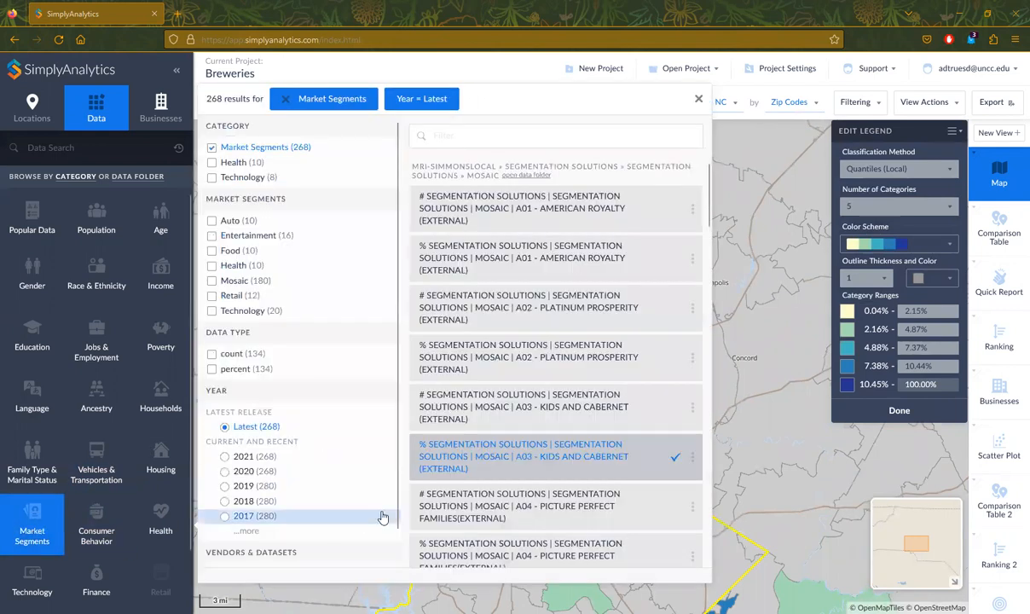
scroll(586, 465, "down", 3)
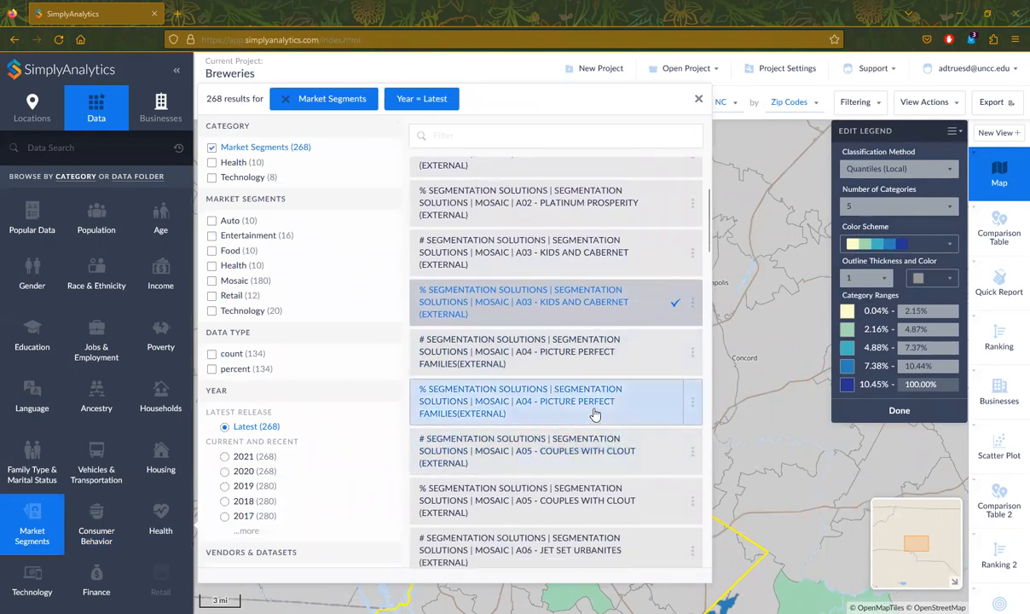
left_click(694, 404)
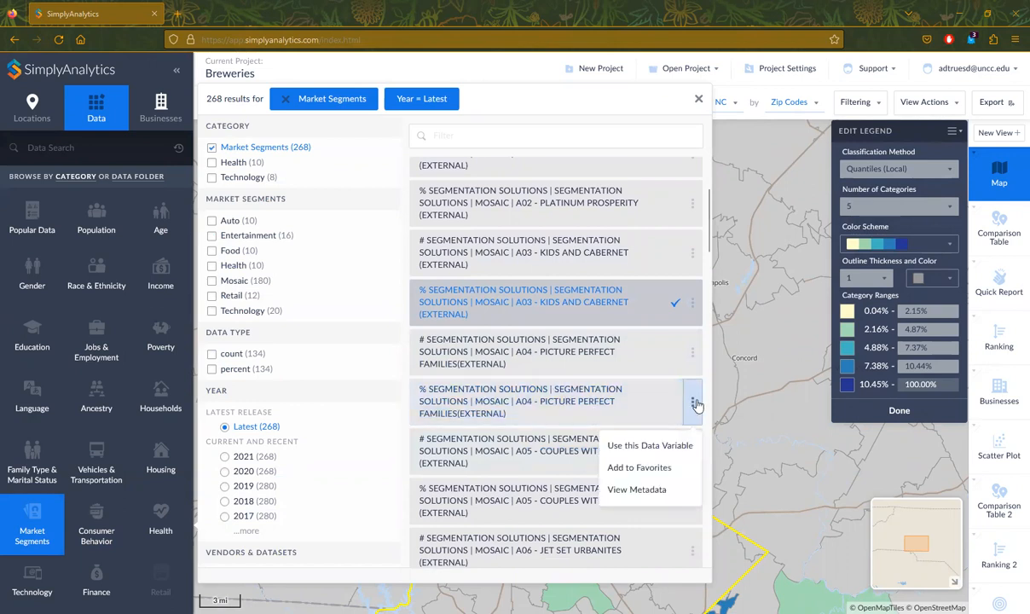
left_click(657, 489)
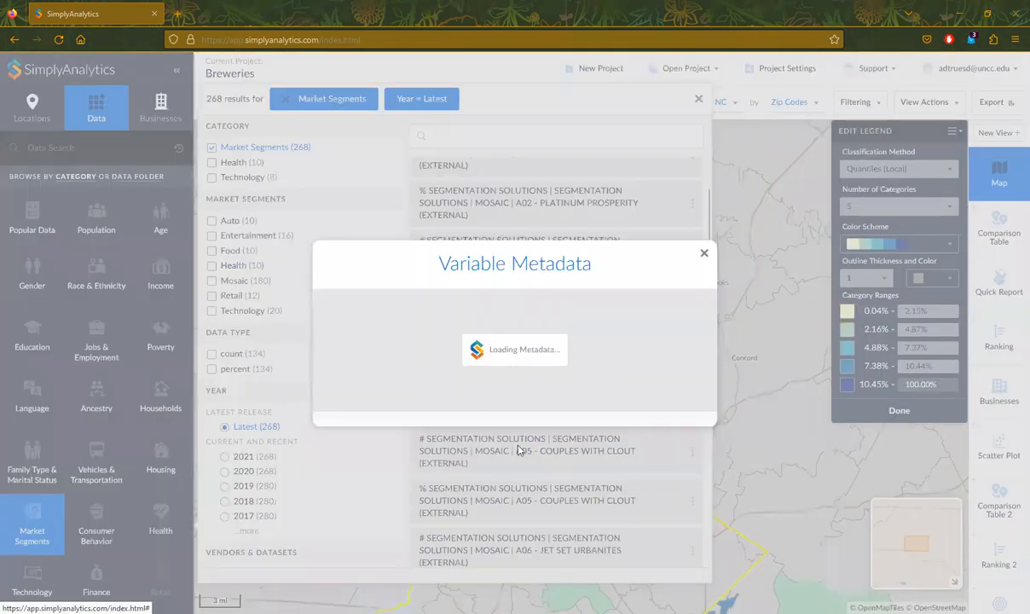
Highlight the A04 segment's definition, and read the metadata definition of the count variable for Mosaic segment B09 - Family Fun-tastic
left_click_drag(410, 340, 463, 347)
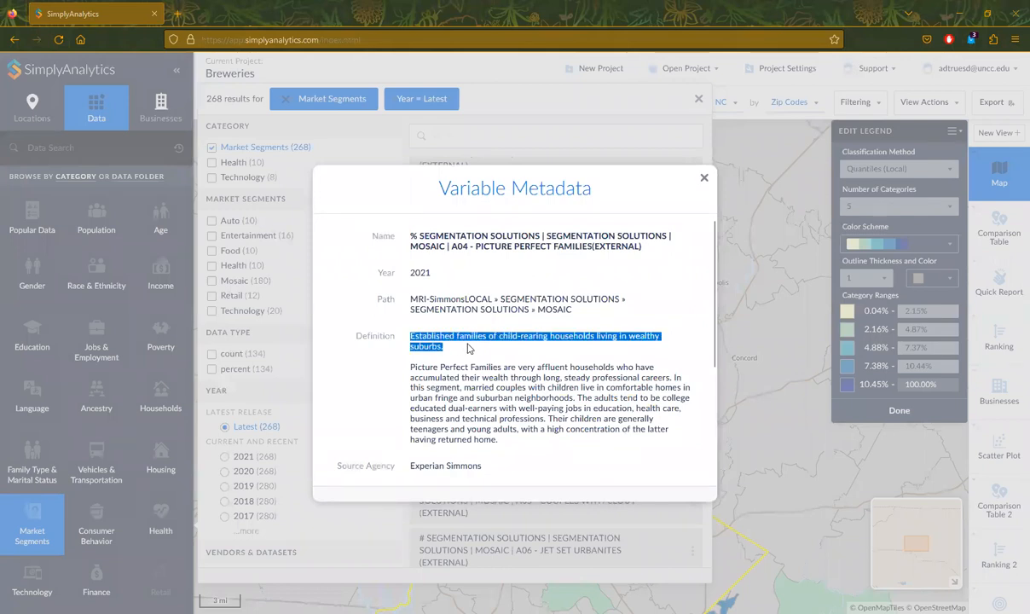
left_click(704, 178)
scroll(651, 437, "down", 2)
scroll(651, 438, "down", 3)
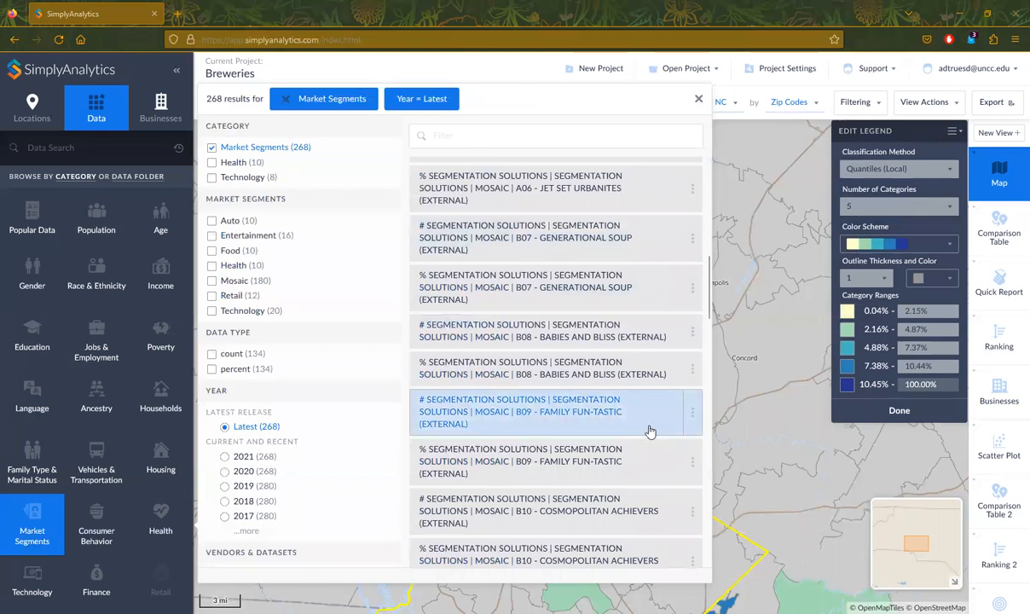
left_click(691, 412)
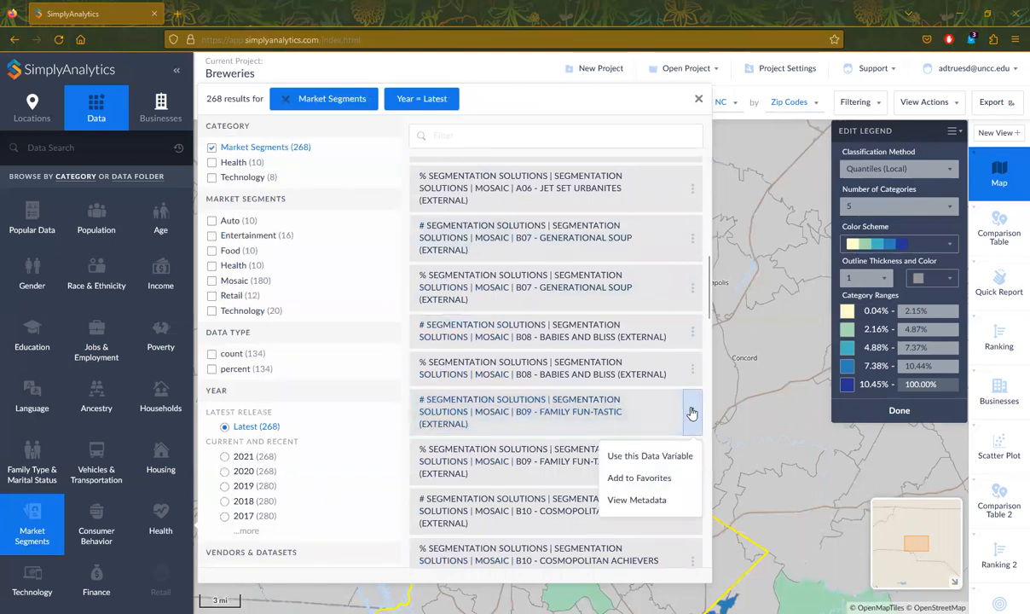
left_click(624, 491)
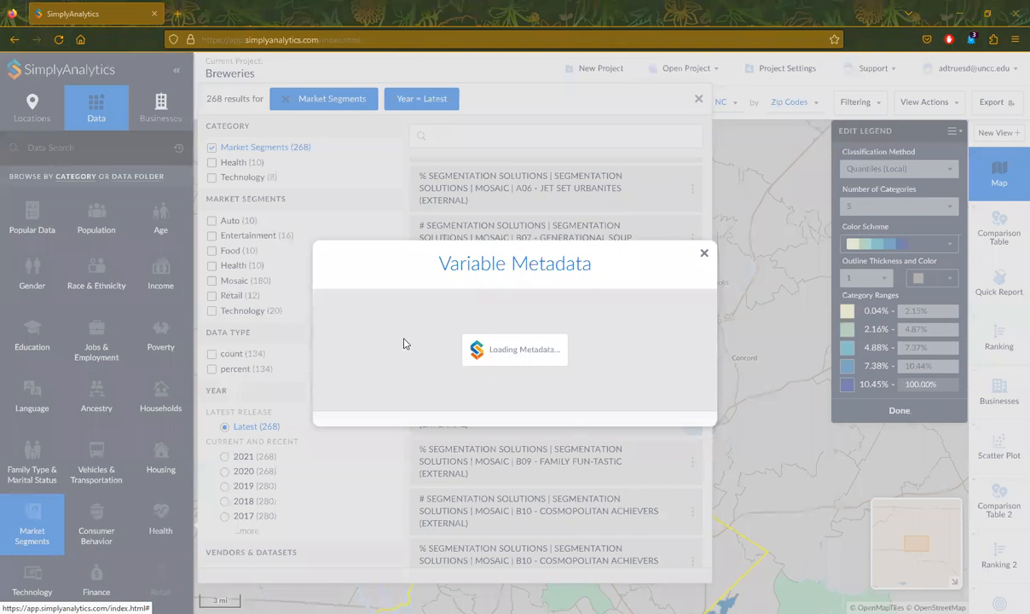
left_click_drag(410, 336, 537, 350)
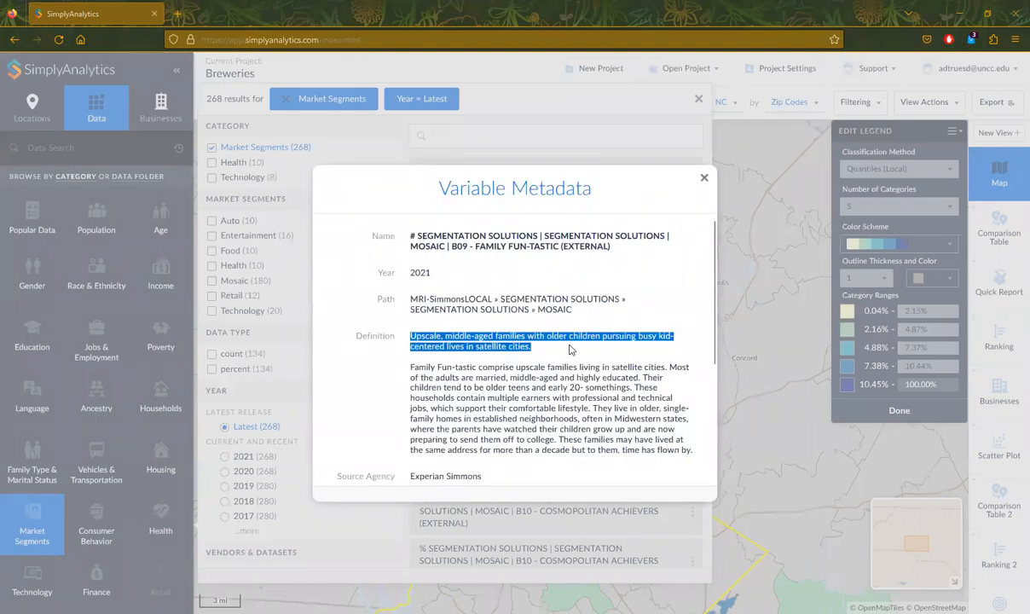
left_click(705, 177)
Read the metadata definition of the percentage variable for Mosaic segment C14 - Boomers and Boomerangs
scroll(675, 351, "down", 1)
scroll(675, 351, "down", 6)
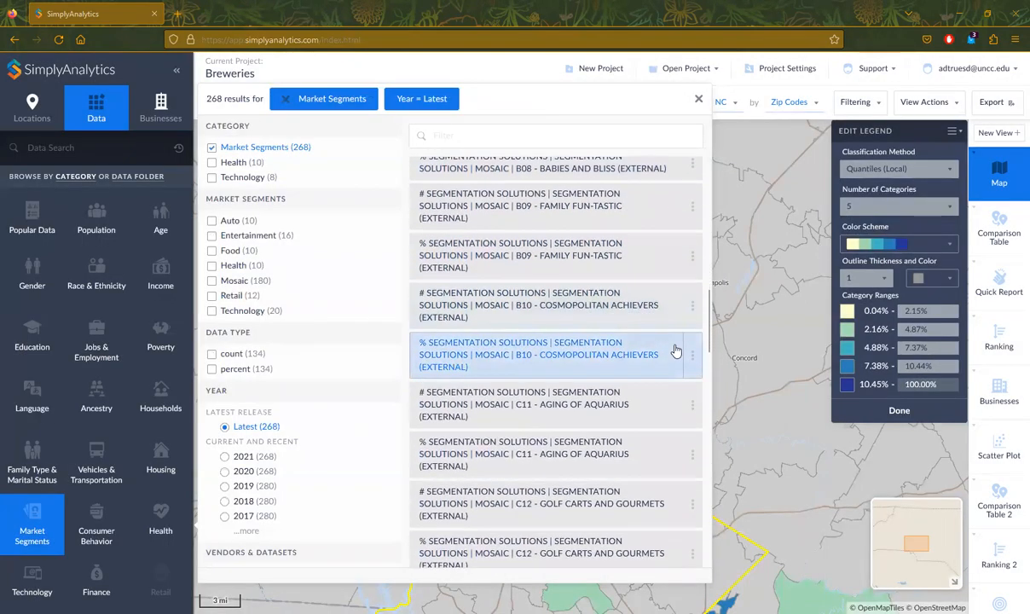
scroll(675, 350, "down", 5)
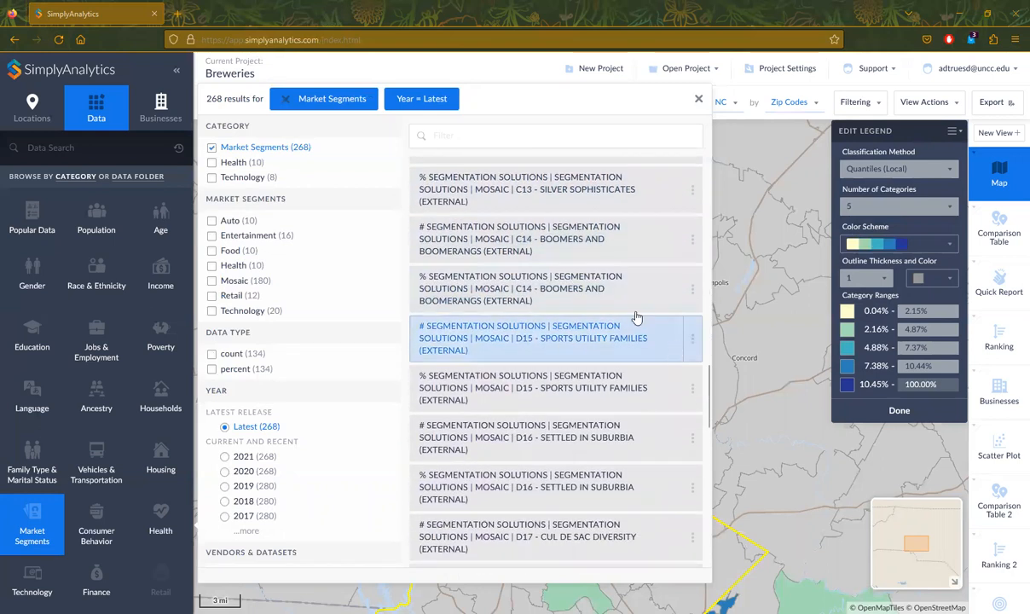
left_click(692, 289)
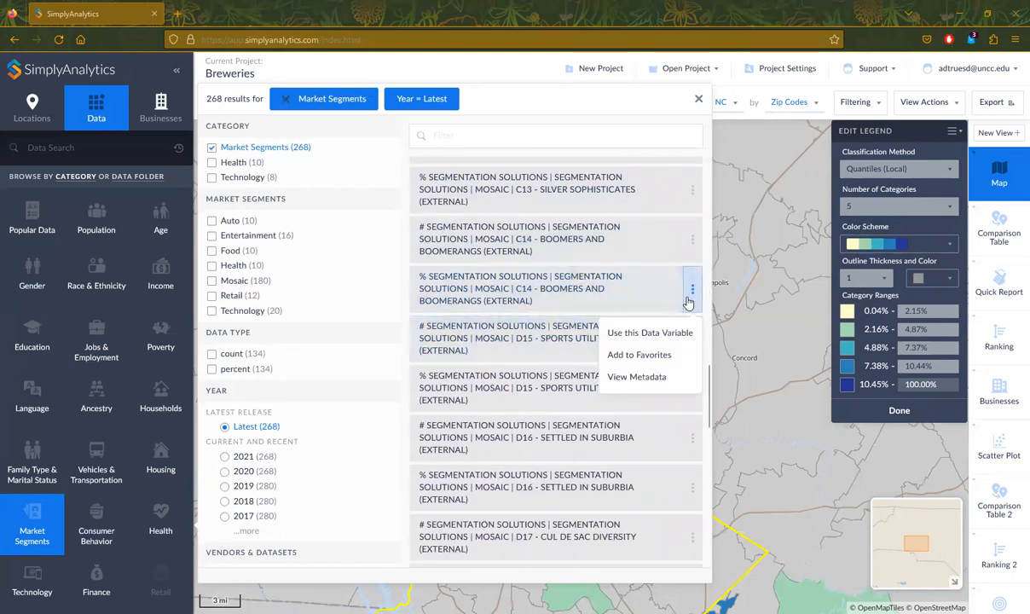
left_click(657, 376)
left_click_drag(410, 339, 491, 350)
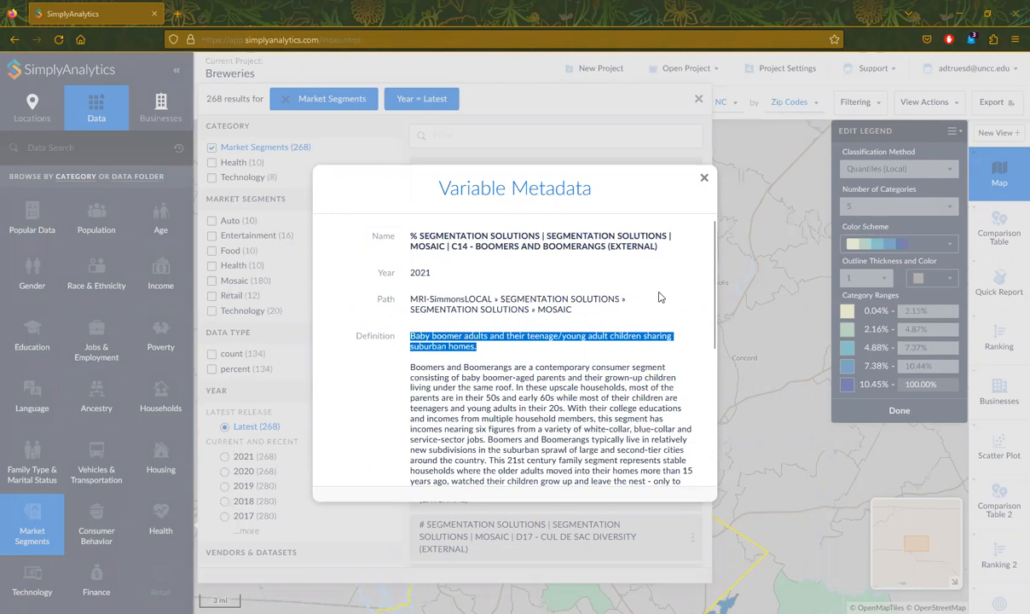
left_click(704, 177)
Read the metadata definition of the percentage variable for Mosaic segment D17 - Cul de Sac Diversity
scroll(663, 381, "down", 3)
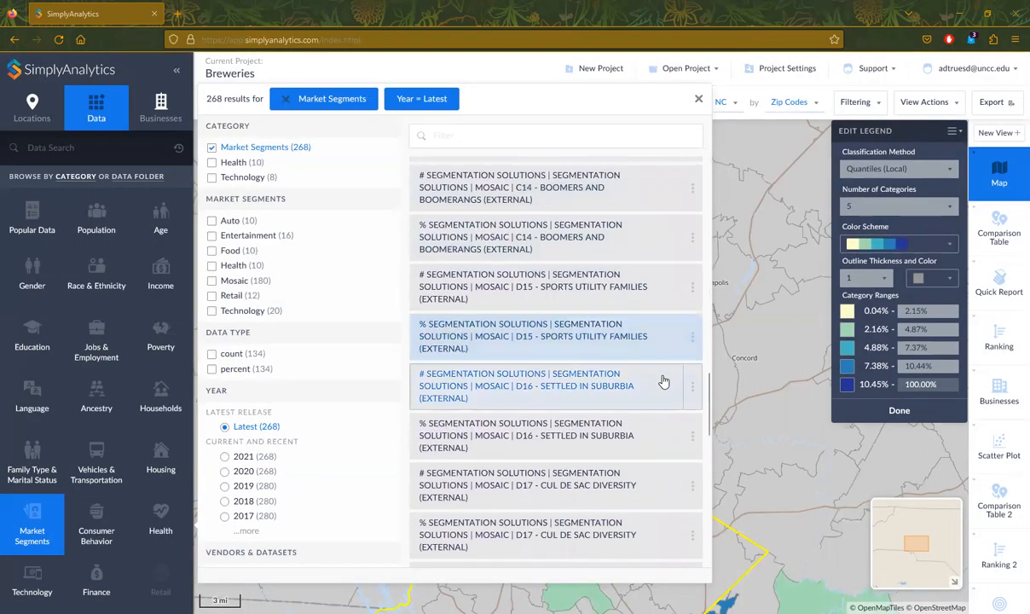
scroll(664, 381, "down", 1)
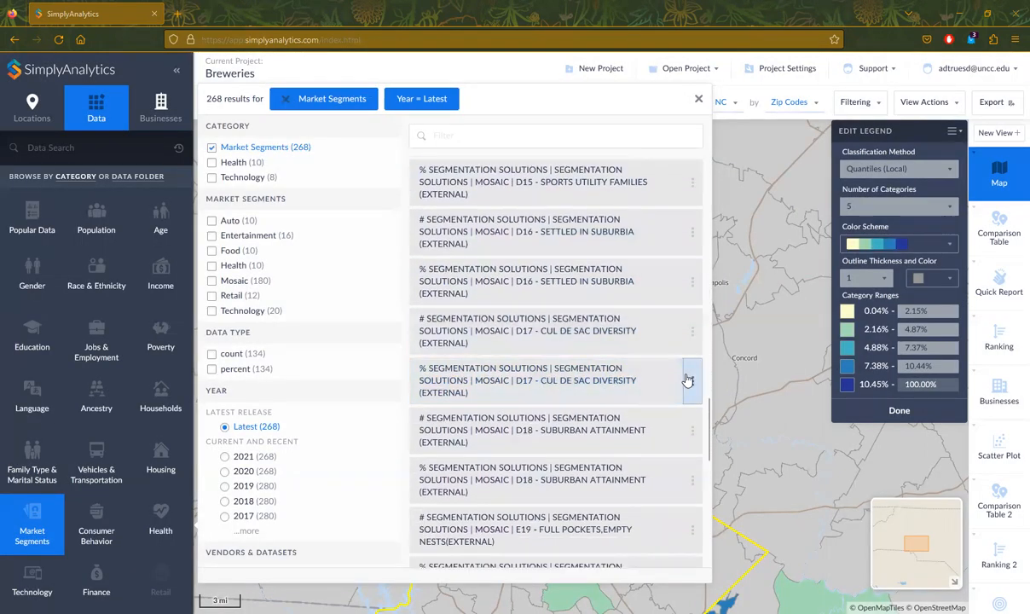
left_click(688, 382)
left_click(641, 468)
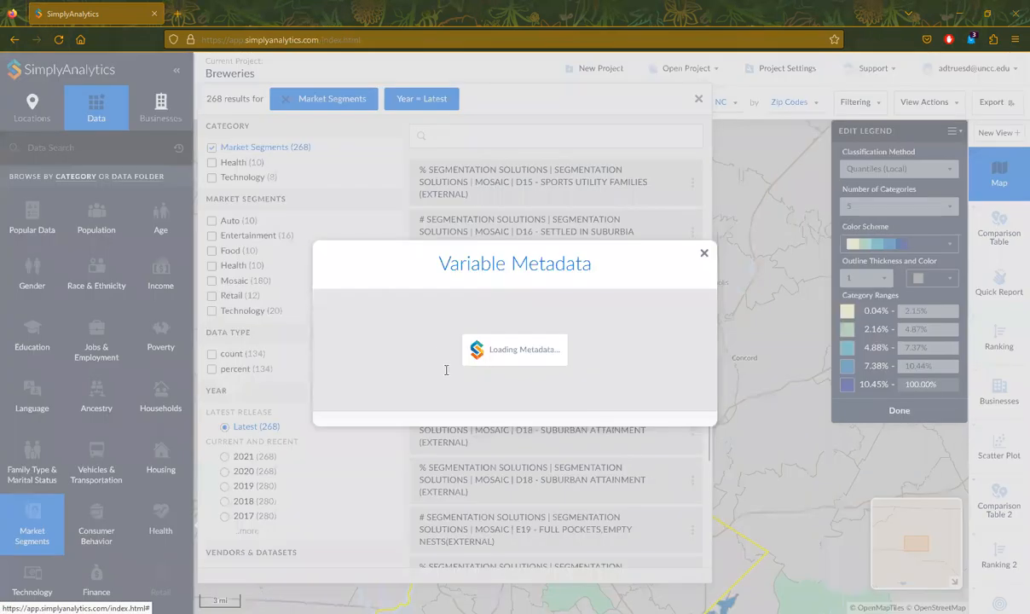
left_click_drag(410, 336, 587, 353)
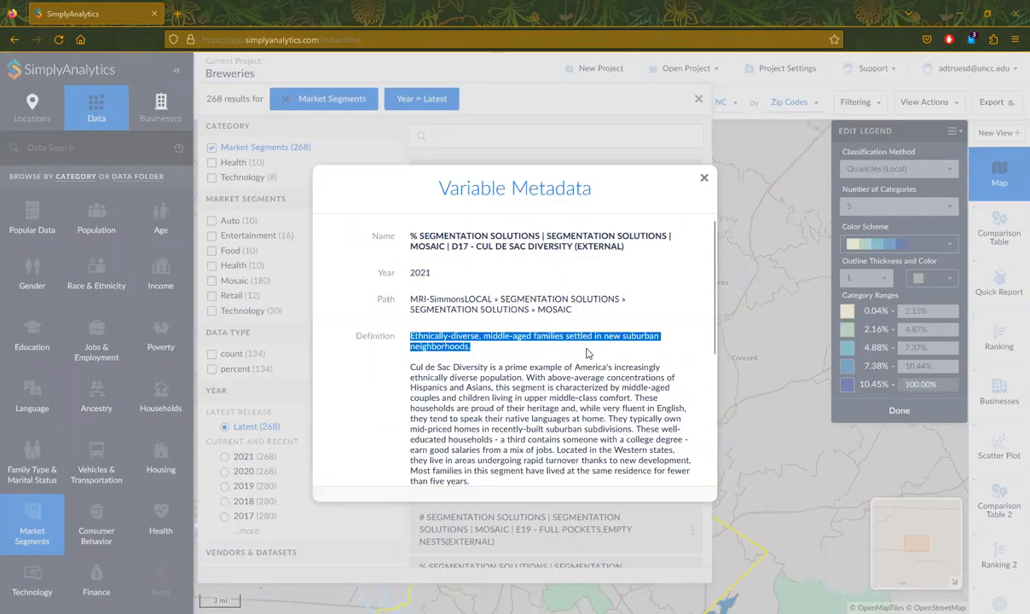
left_click(704, 178)
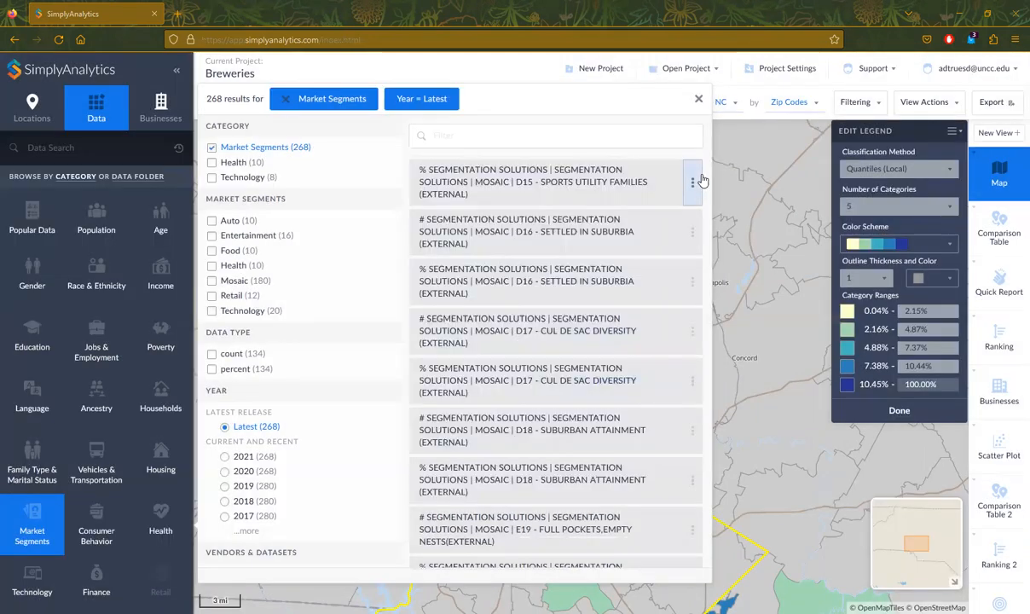
Map the percentage variable for D17 - Cul de Sac Diversity and set its legend color scheme to the yellow-green-blue ramp
left_click(568, 386)
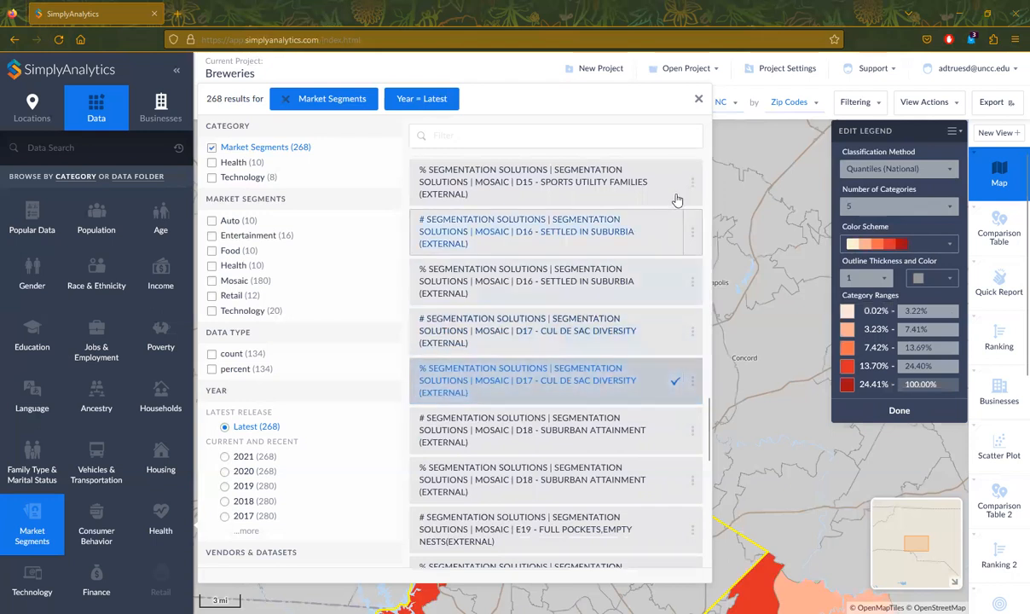
left_click(698, 99)
left_click(848, 244)
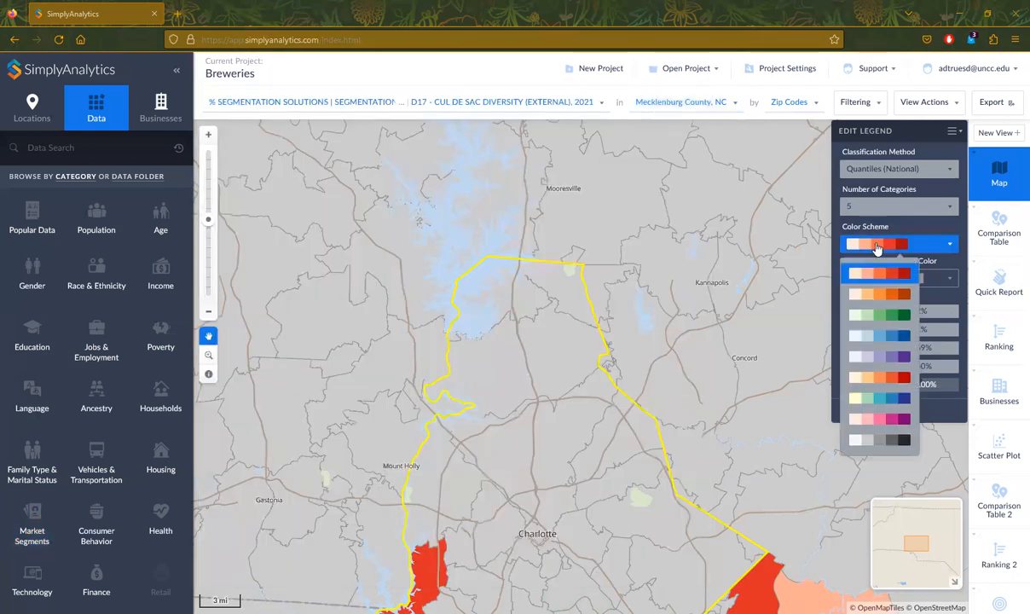
left_click(878, 397)
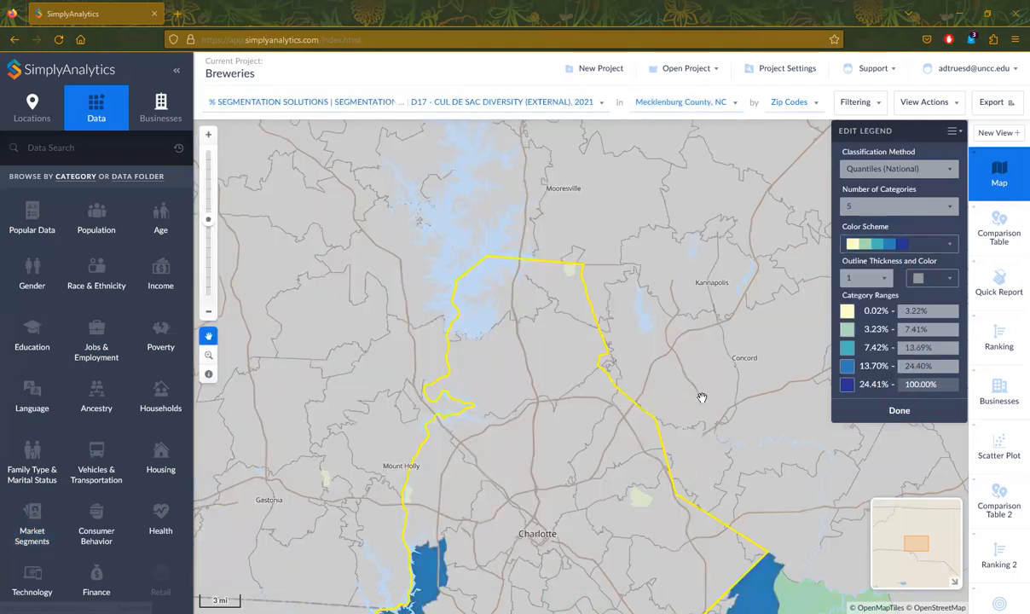
Examine the shaded zip codes in and around Mecklenburg County and close the legend editor
scroll(701, 399, "down", 1)
scroll(701, 398, "down", 1)
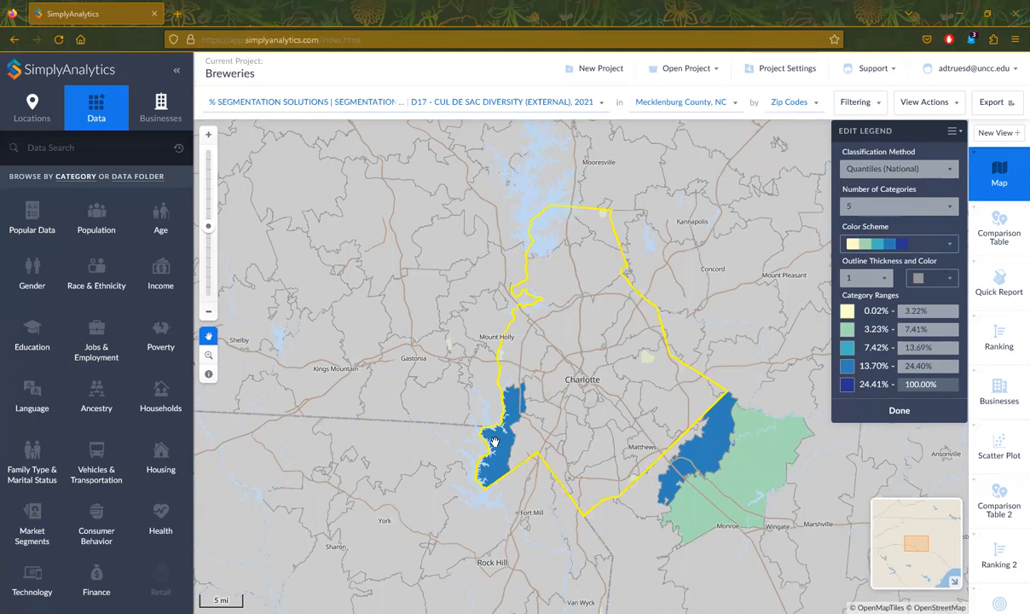
scroll(491, 393, "up", 2)
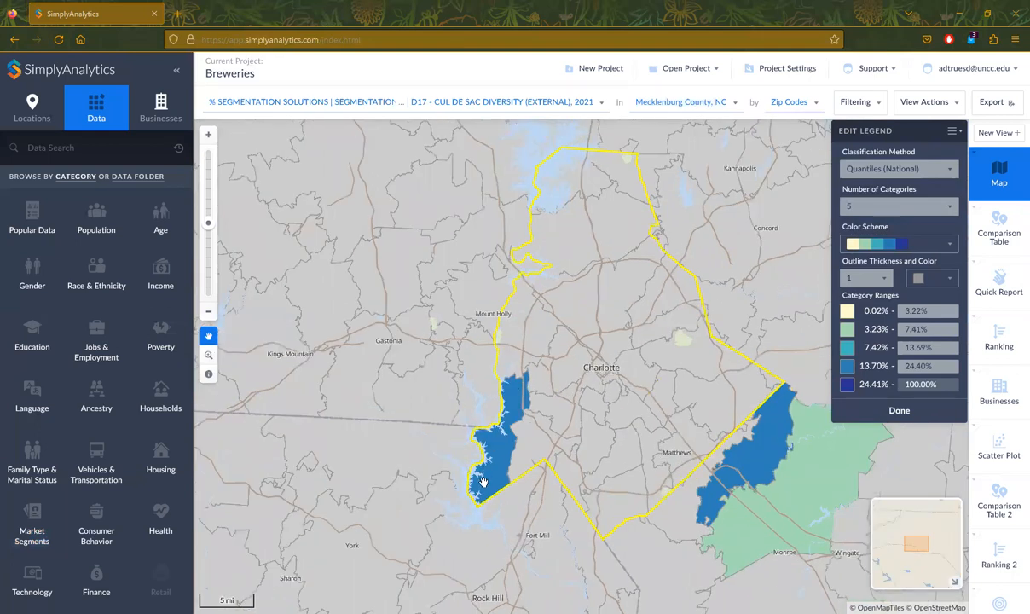
left_click_drag(567, 426, 553, 471)
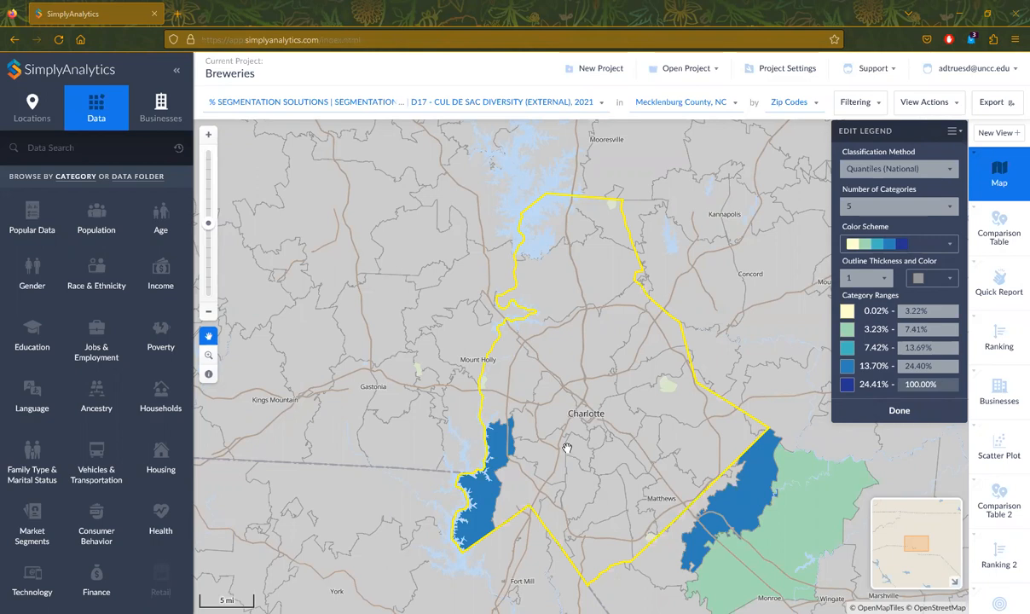
left_click(900, 410)
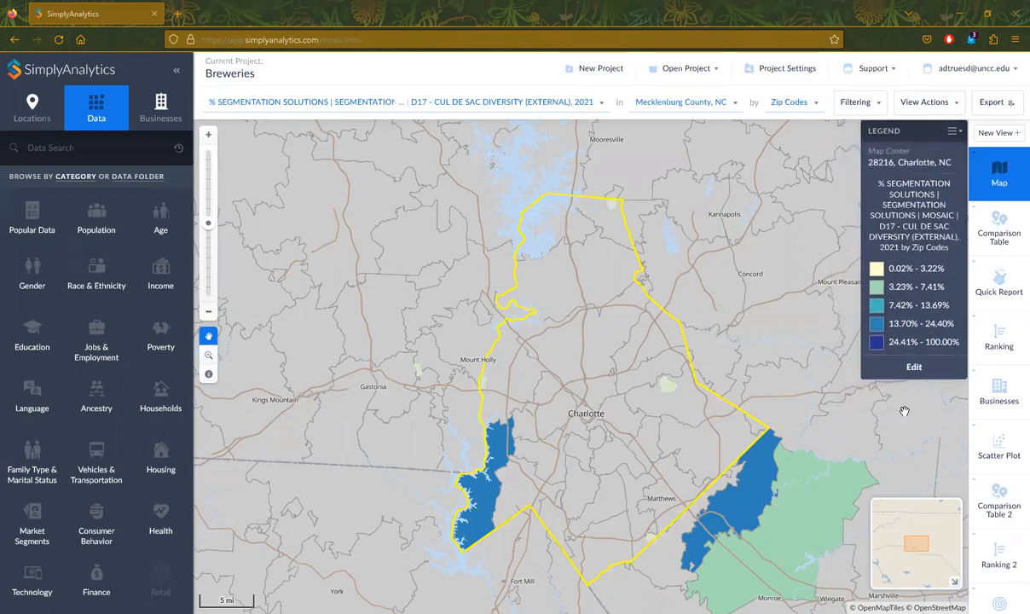
left_click(904, 366)
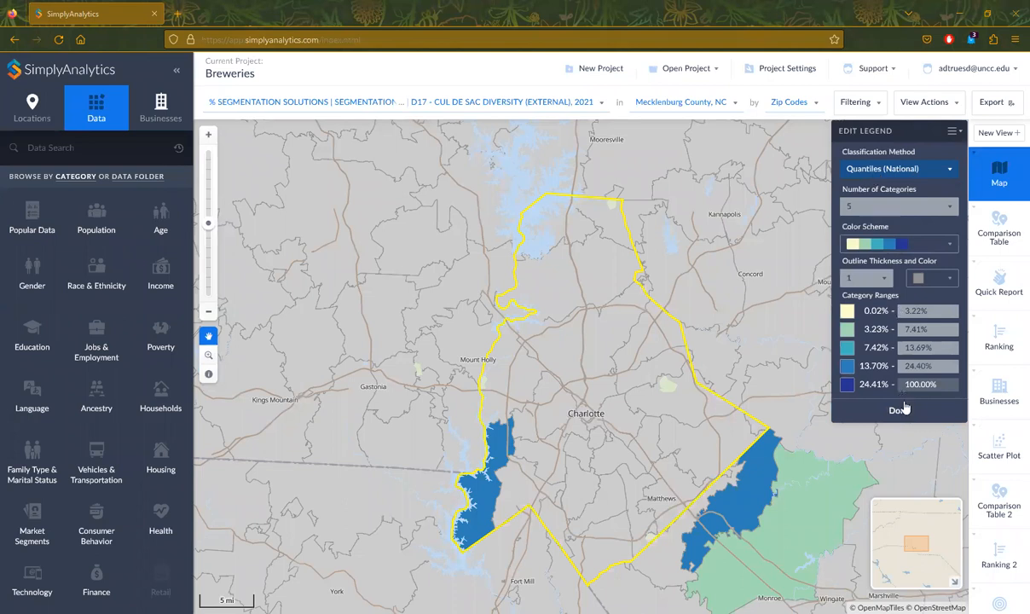
left_click(902, 409)
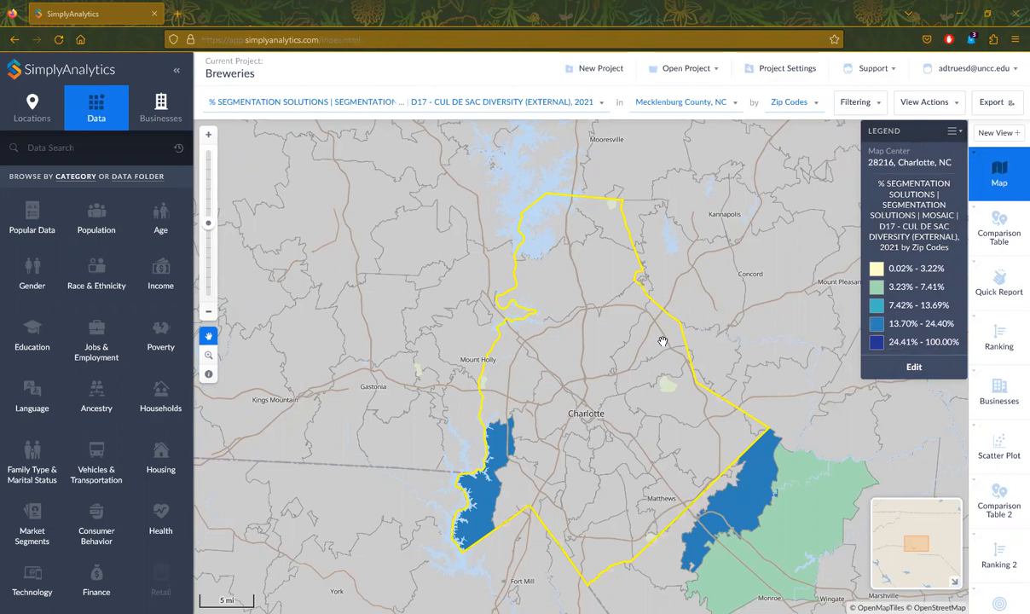
Switch the map's data variable to Median Household Income, 2021 and plot businesses matching "home depot" on the map
left_click(401, 103)
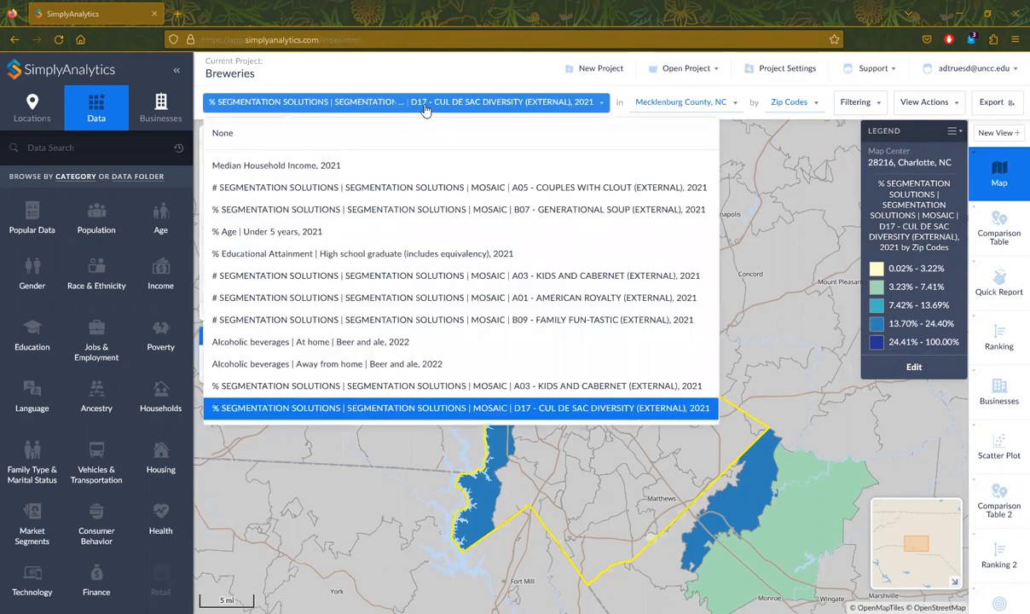
left_click(403, 166)
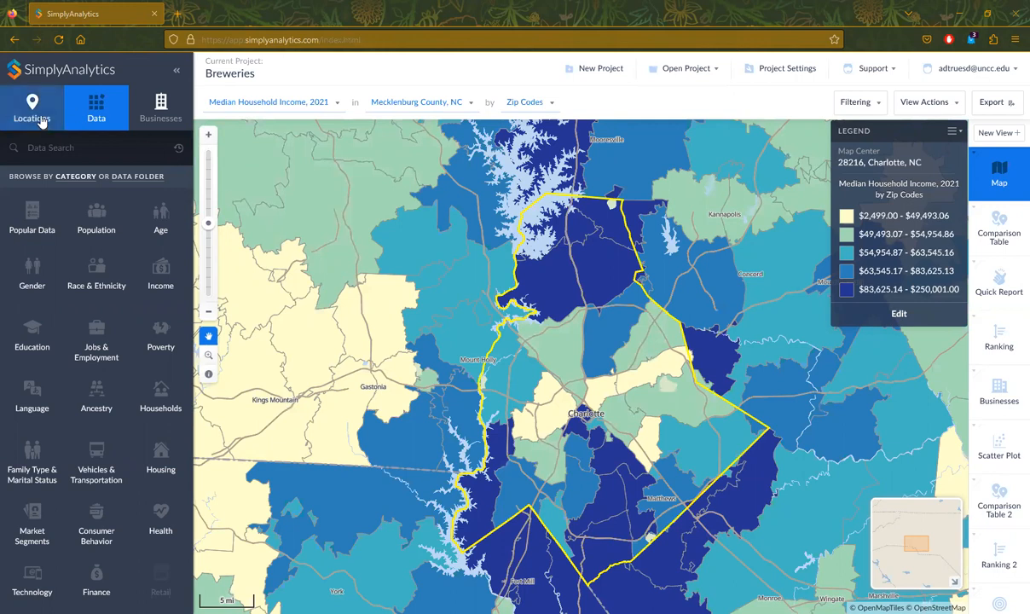
left_click(159, 117)
left_click(88, 150)
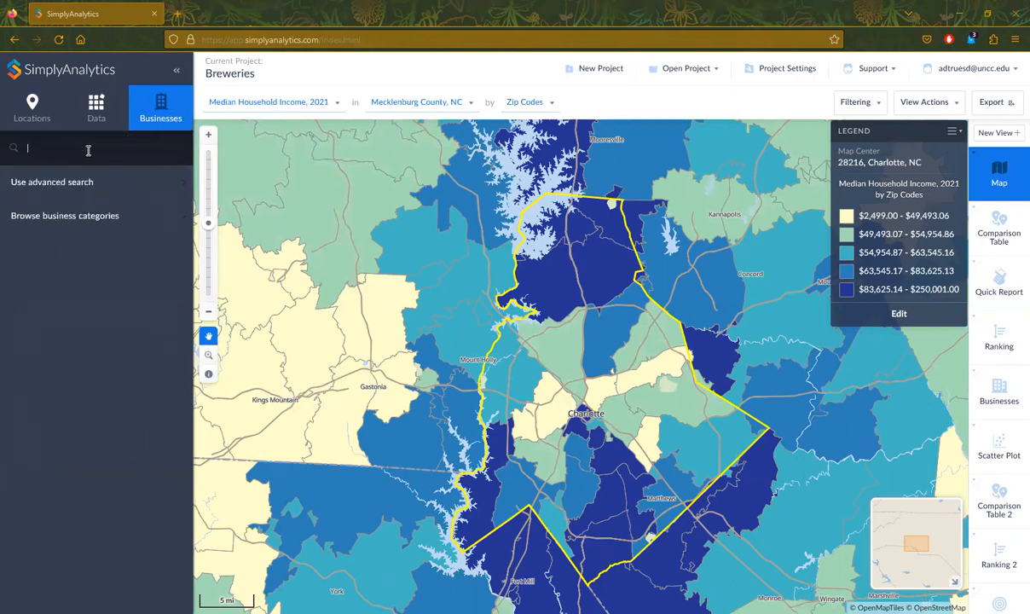
type("home depot")
key("Return")
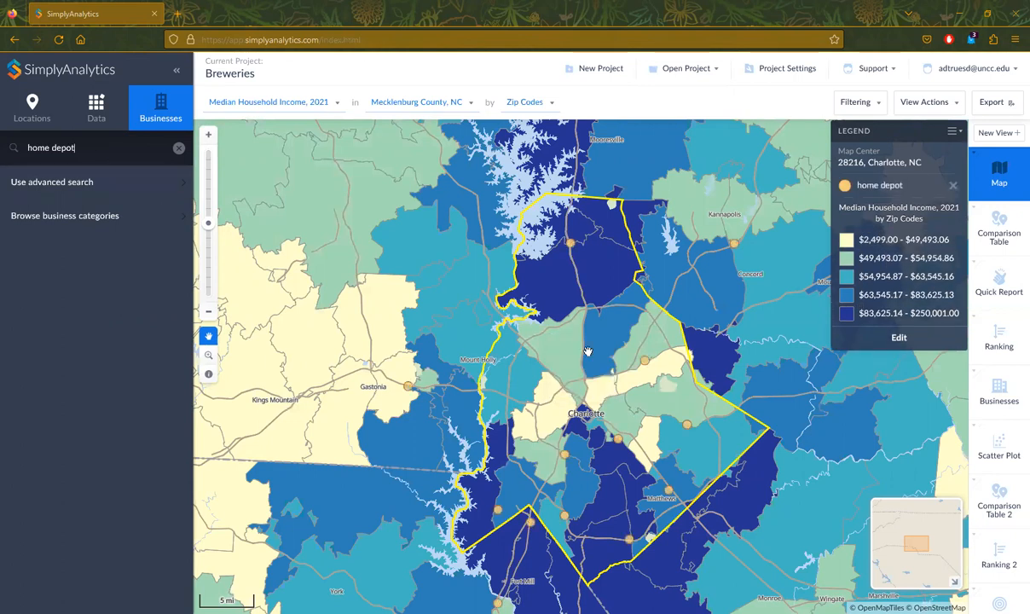
View the business details of Home Depot points around Charlotte, including those near zip codes 28262 and 28217
left_click(645, 365)
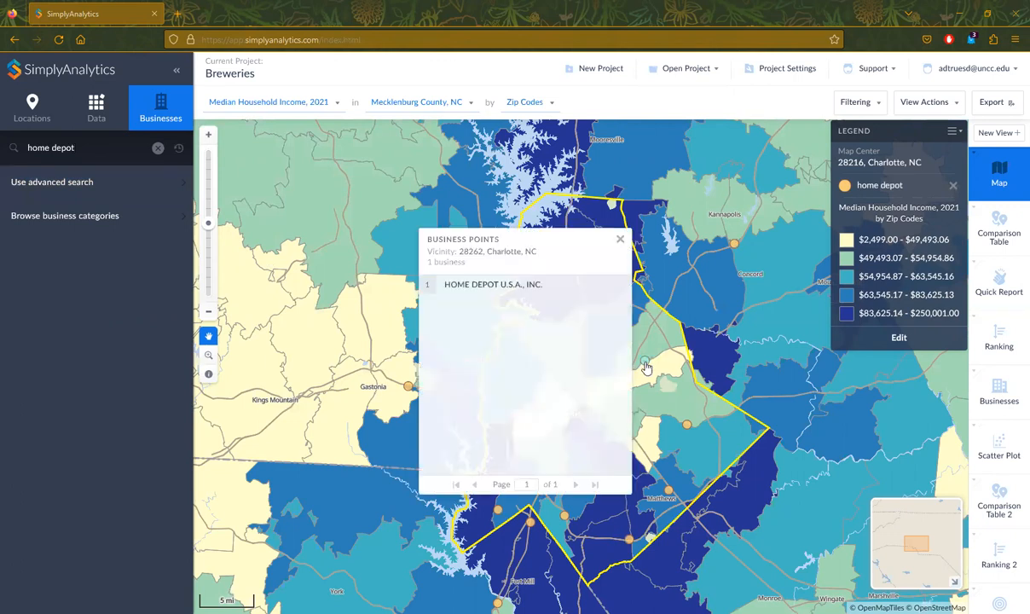
left_click(620, 245)
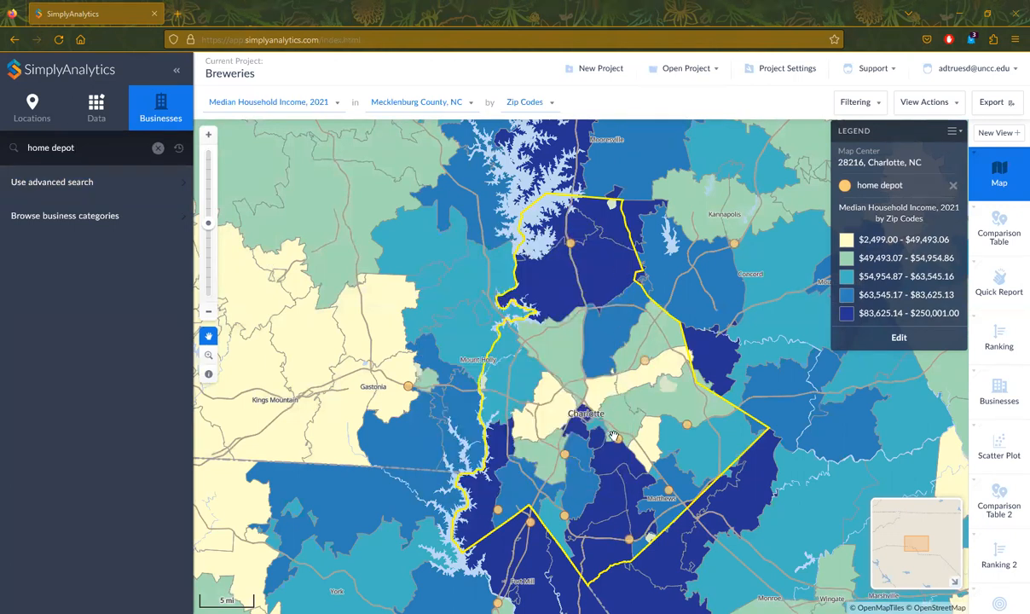
left_click(587, 416)
left_click(593, 324)
left_click(536, 434)
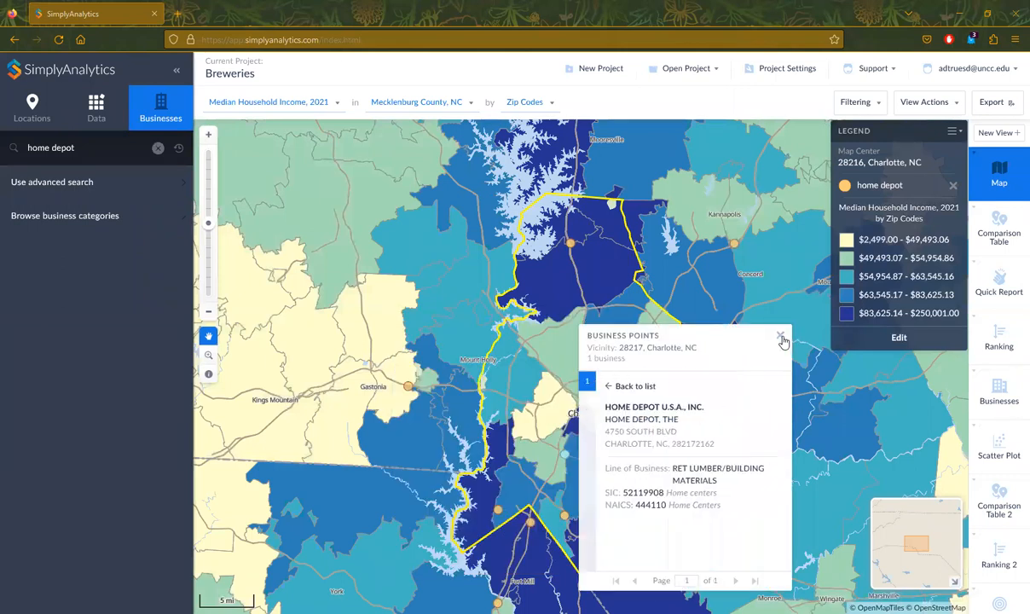
left_click(779, 337)
Replace the business search with "lowes" to plot the matching businesses on the map
left_click_drag(88, 147, 15, 150)
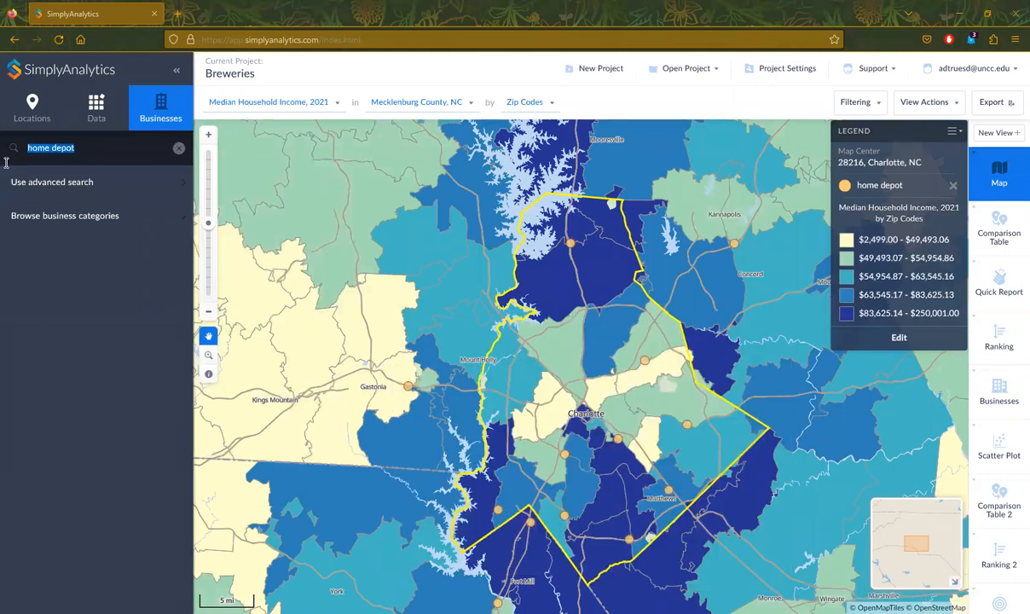
type("lowes")
key("Return")
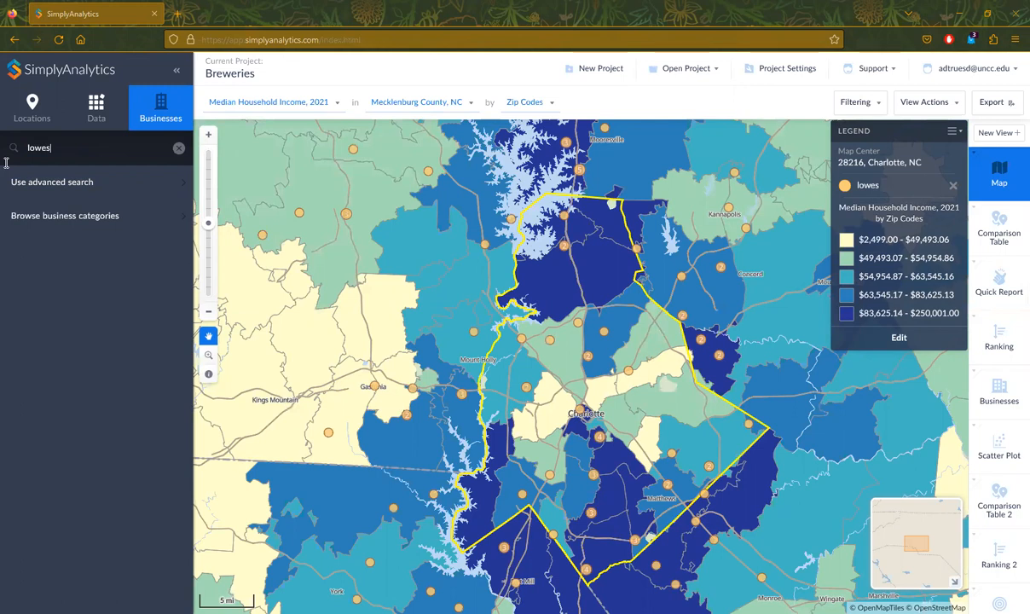
View the business details of the two-business lowes points near Charlotte zip codes 28269 and 28214
left_click(586, 356)
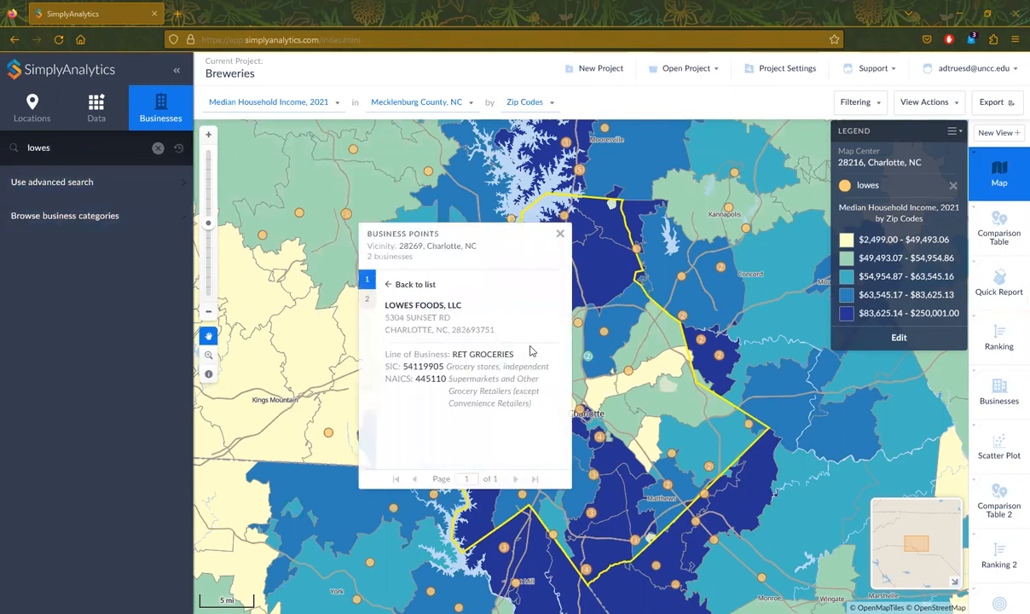
left_click(559, 233)
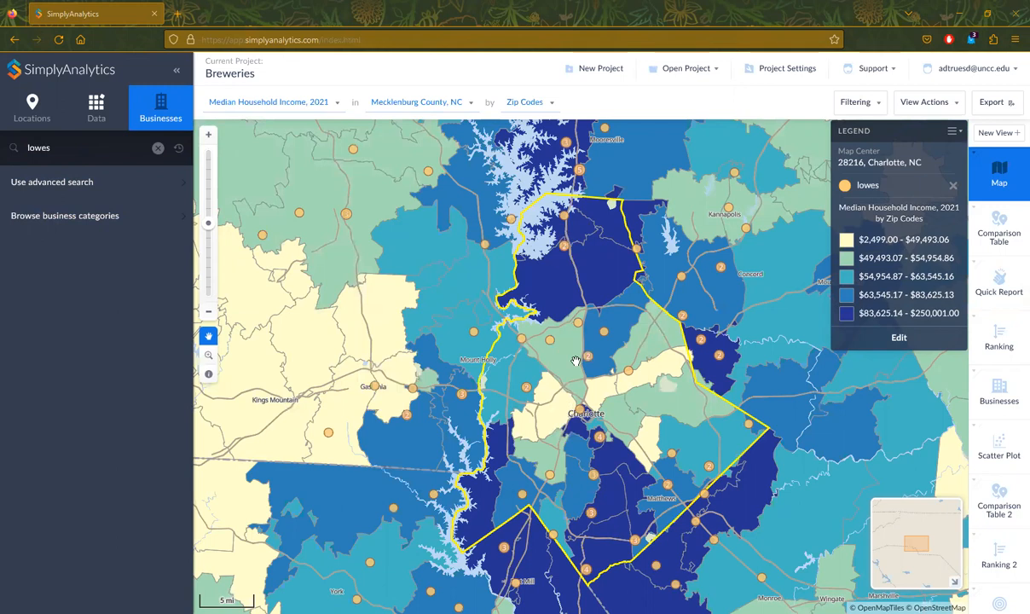
left_click(526, 387)
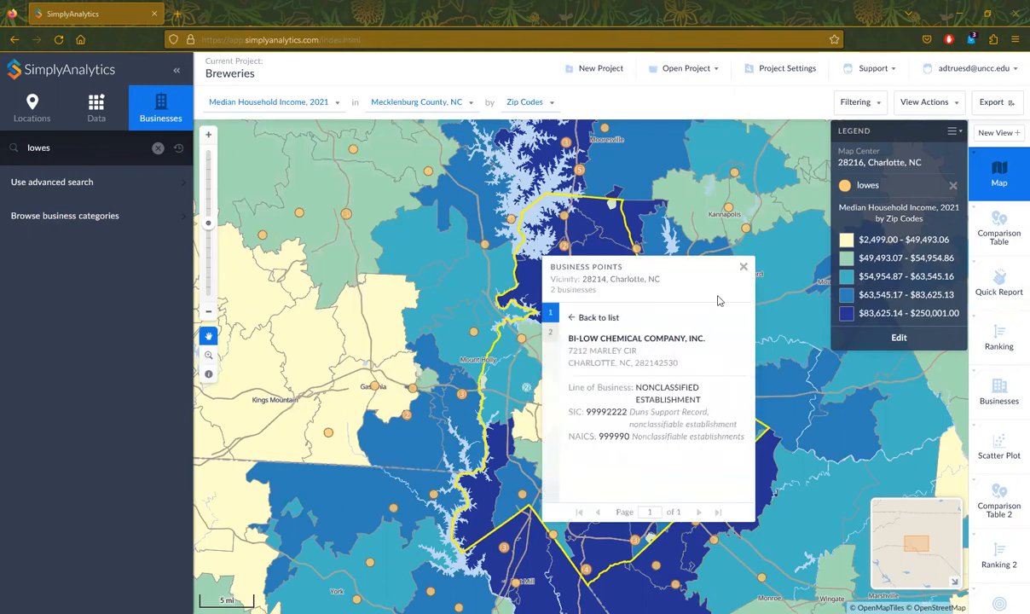
Browse the NAICS business categories for "breweries" and plot category 312120, Breweries, on the map
left_click(743, 268)
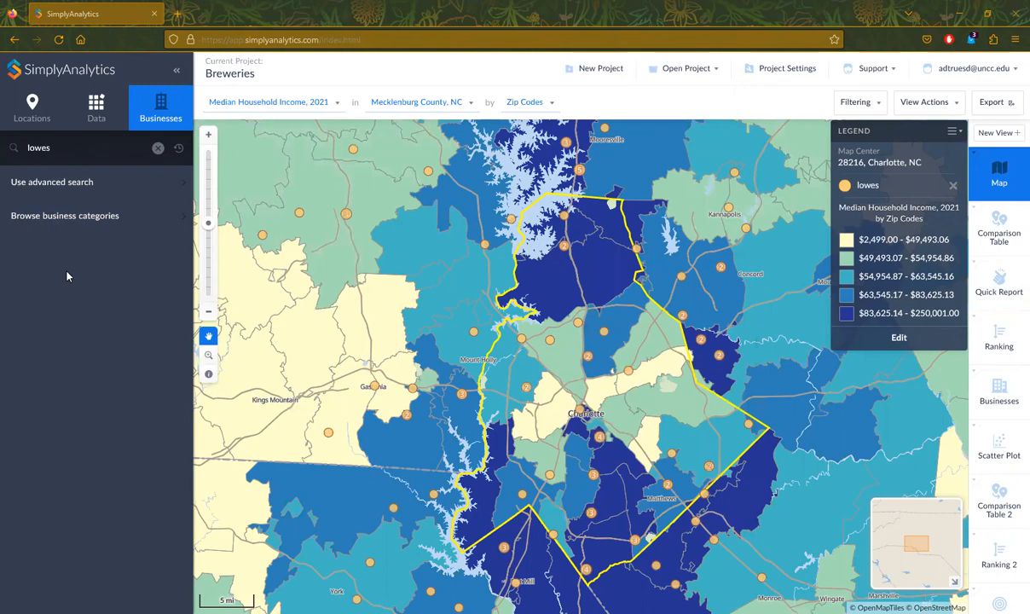
left_click(49, 227)
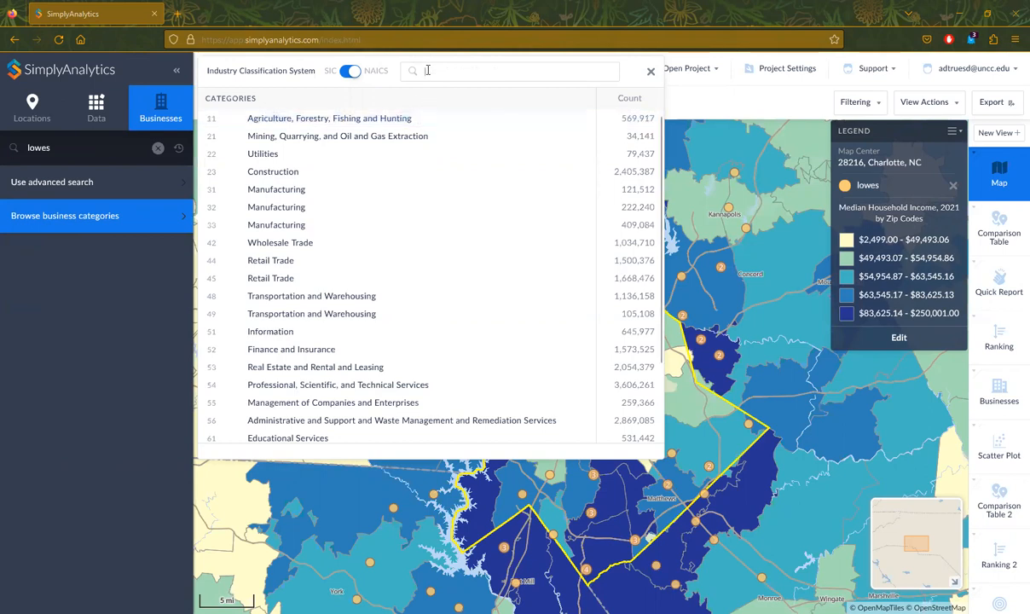
left_click(425, 70)
type("breweries")
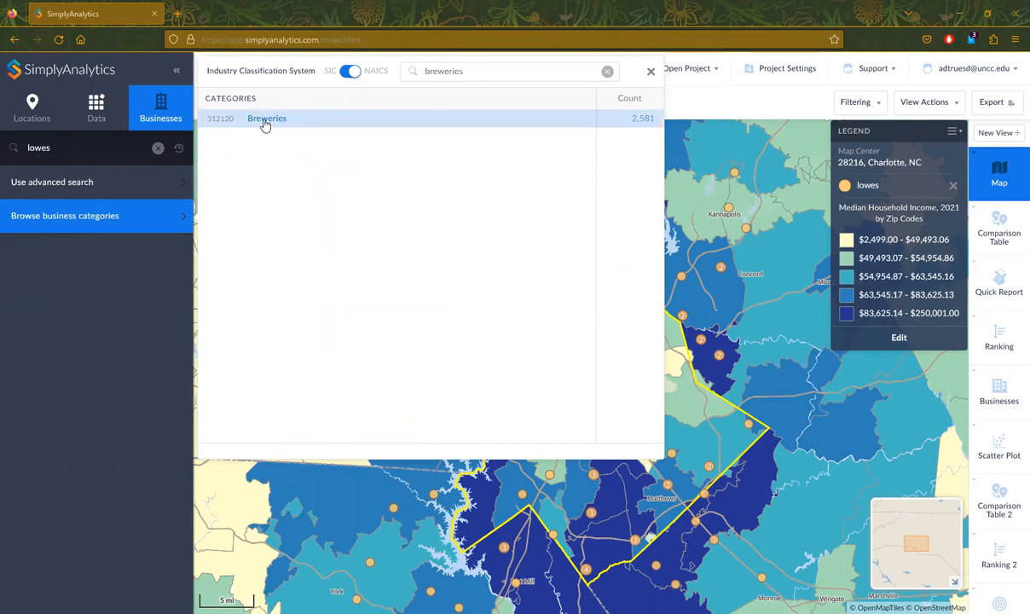
left_click(632, 121)
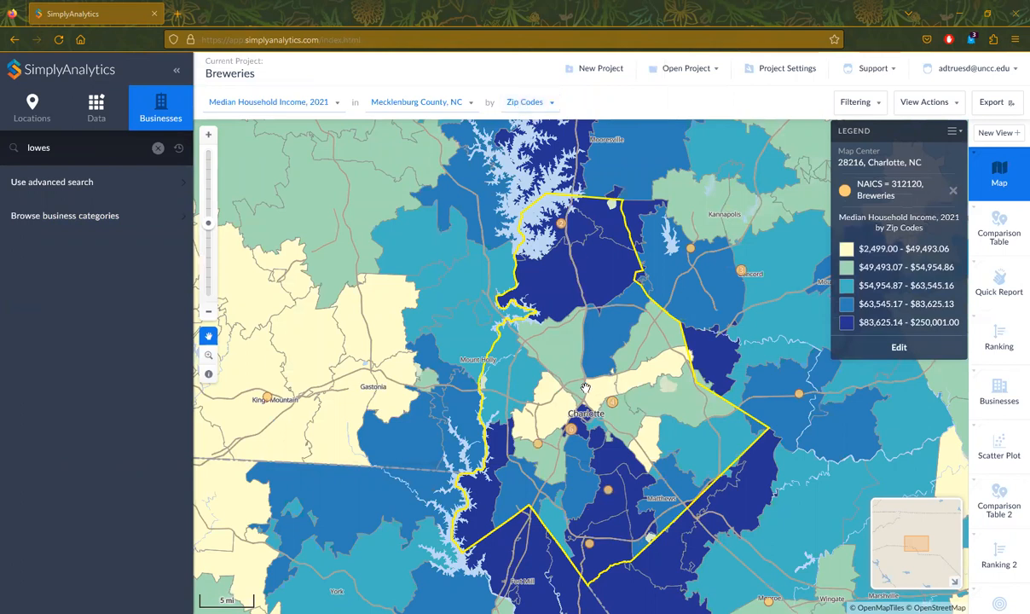
View the business details of the brewery points near Charlotte zip codes 28203, 28217 and 28205
left_click(571, 432)
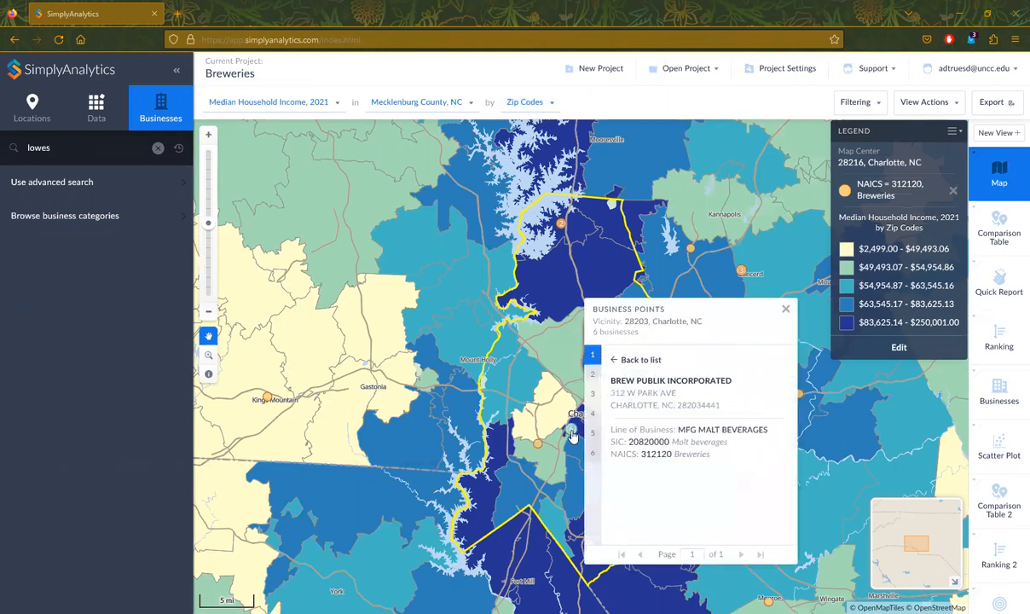
left_click(537, 449)
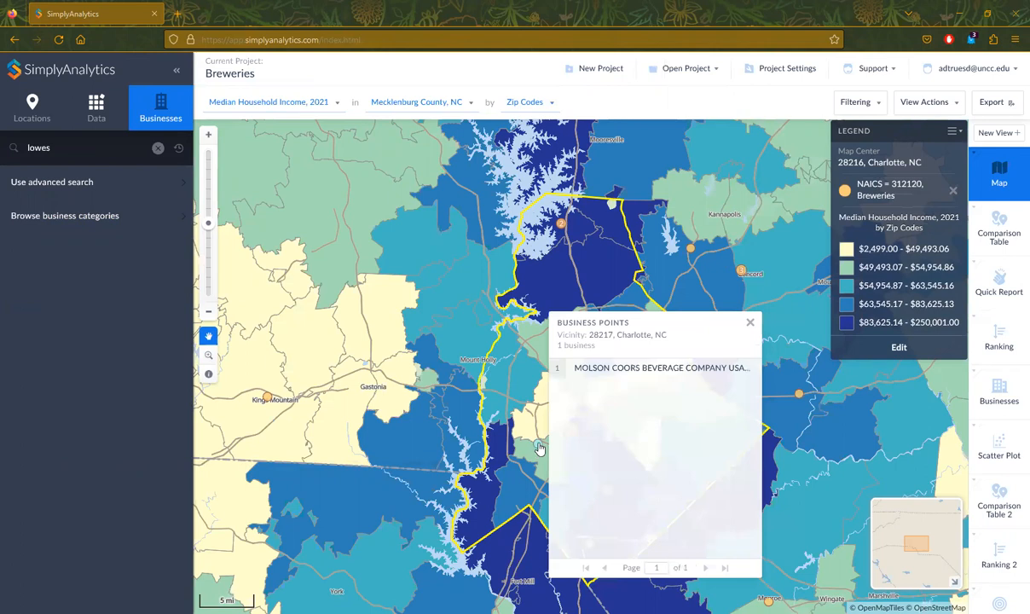
left_click(749, 323)
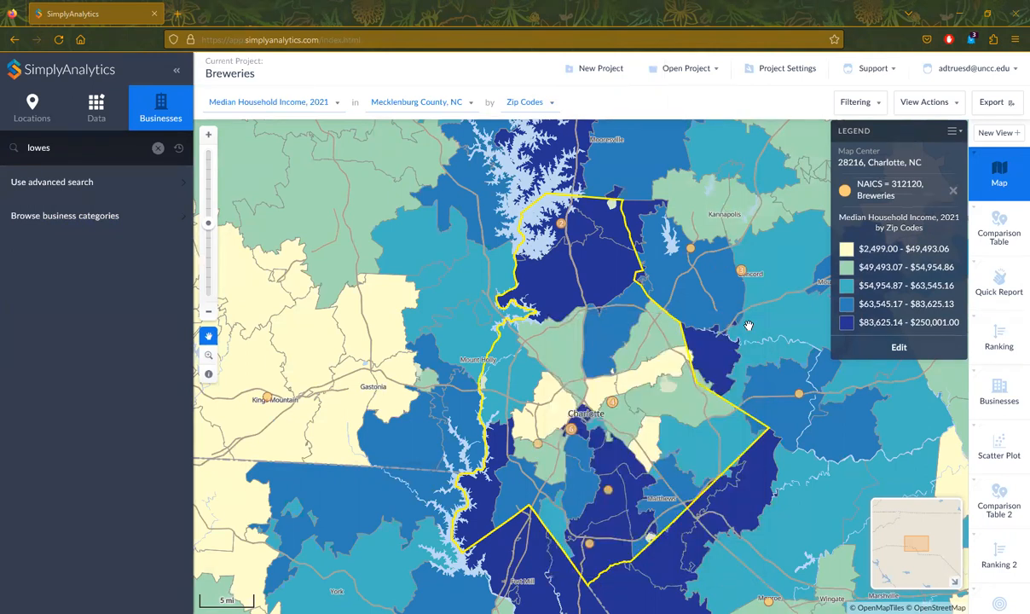
left_click(612, 404)
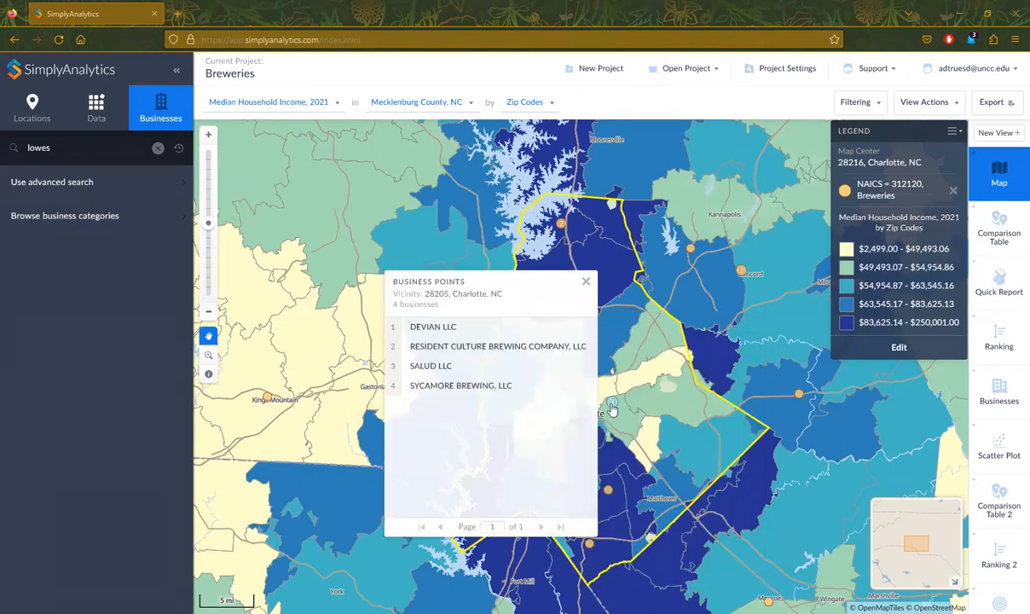
scroll(612, 405, "up", 1)
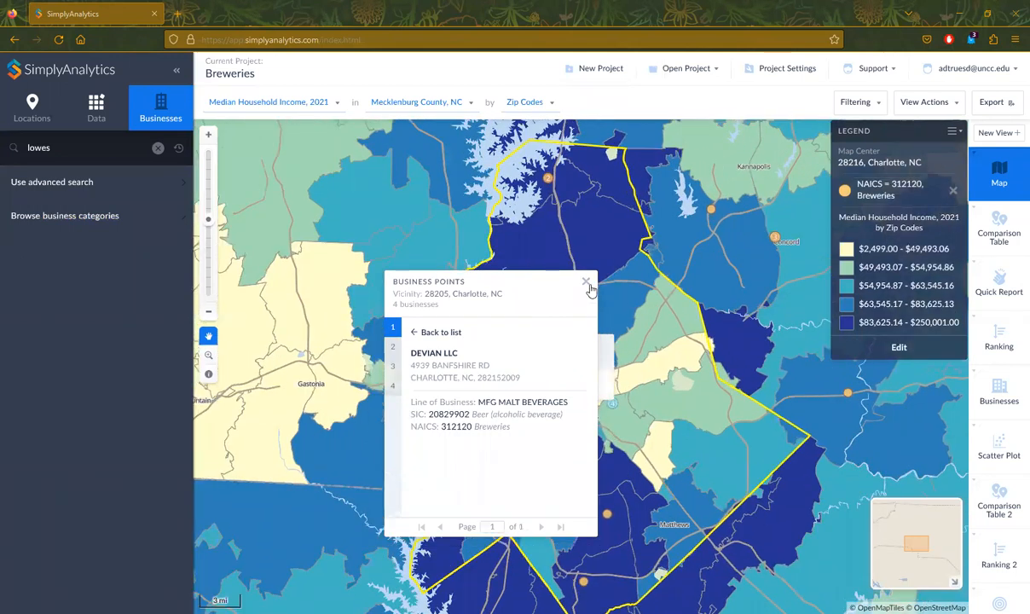
left_click(586, 281)
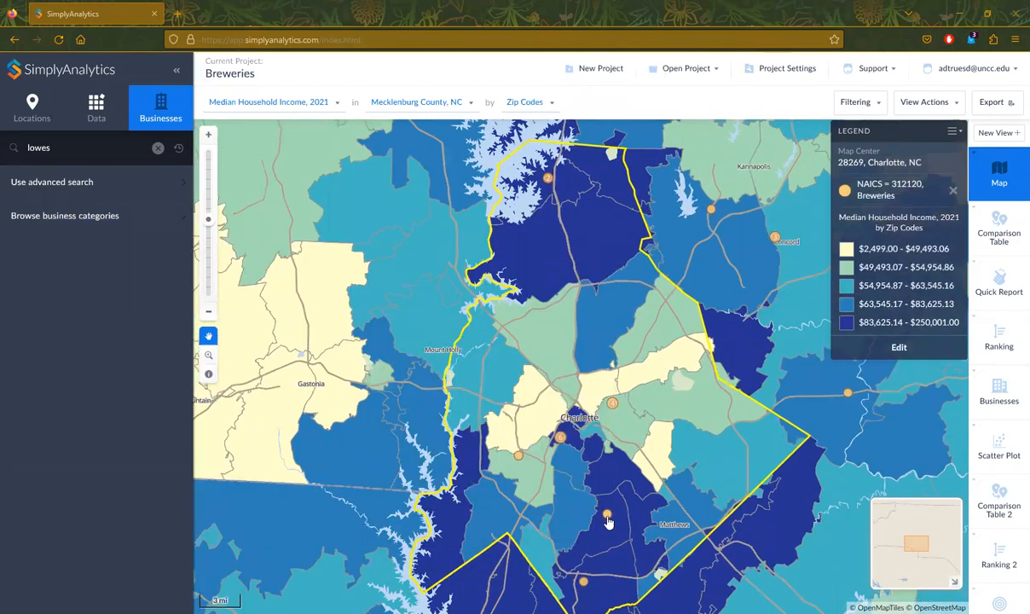
View the business details of the single-business brewery points near Charlotte zip codes 28226 and 28277
left_click(607, 516)
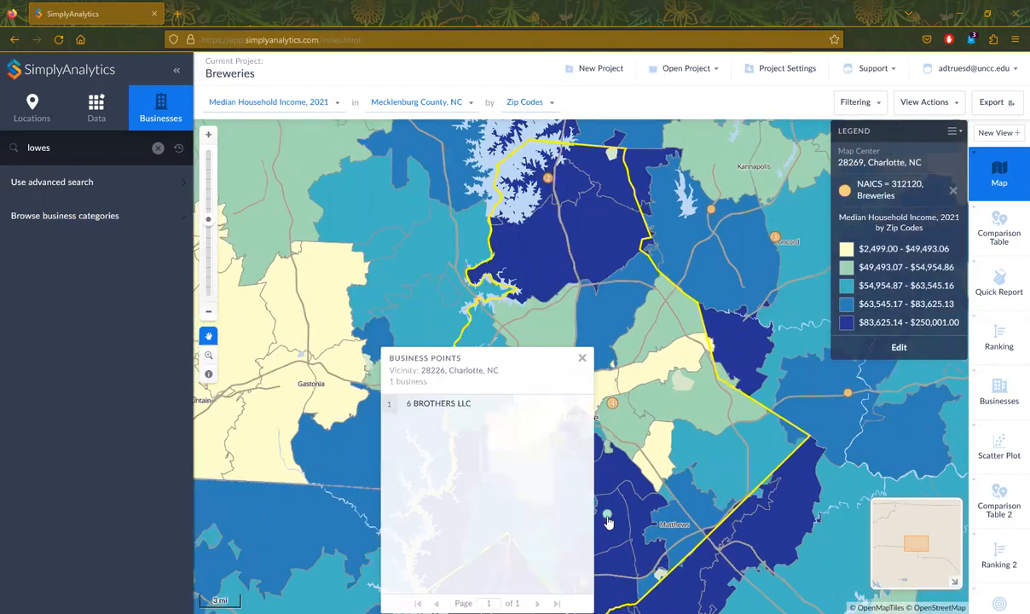
left_click(583, 362)
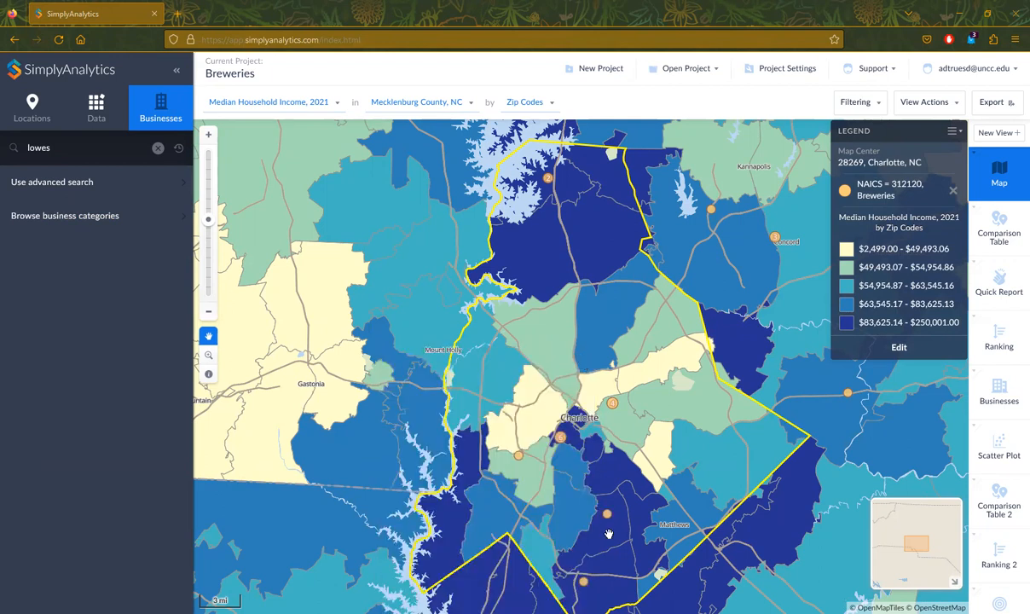
left_click(608, 515)
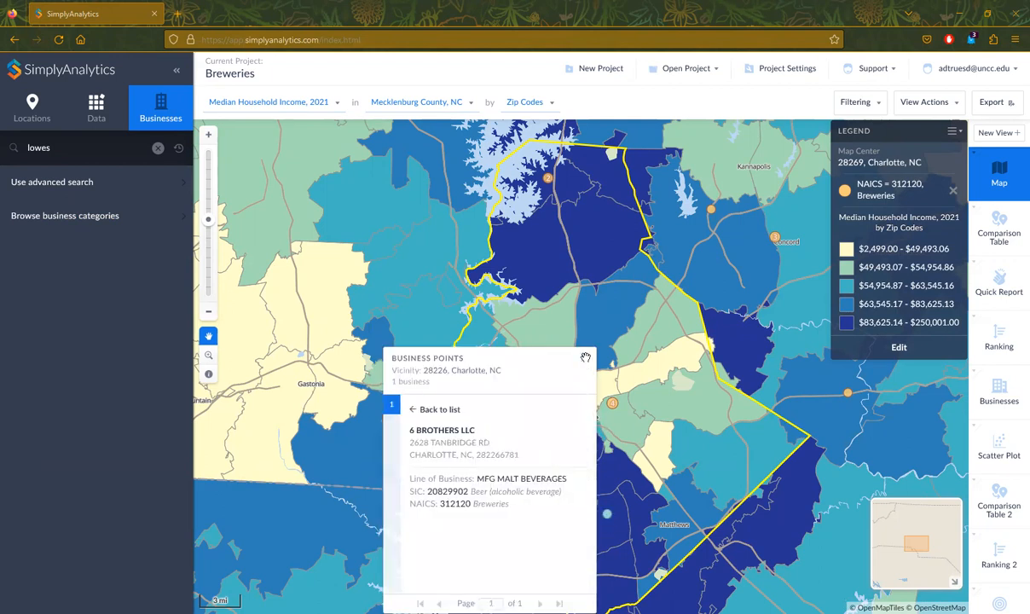
left_click(552, 336)
left_click(584, 588)
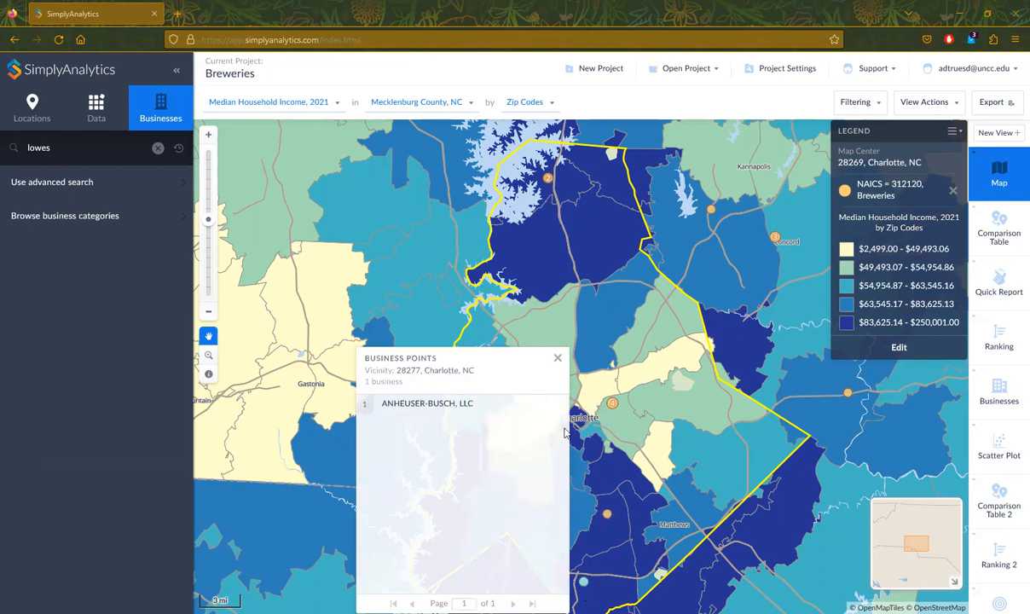
left_click(559, 360)
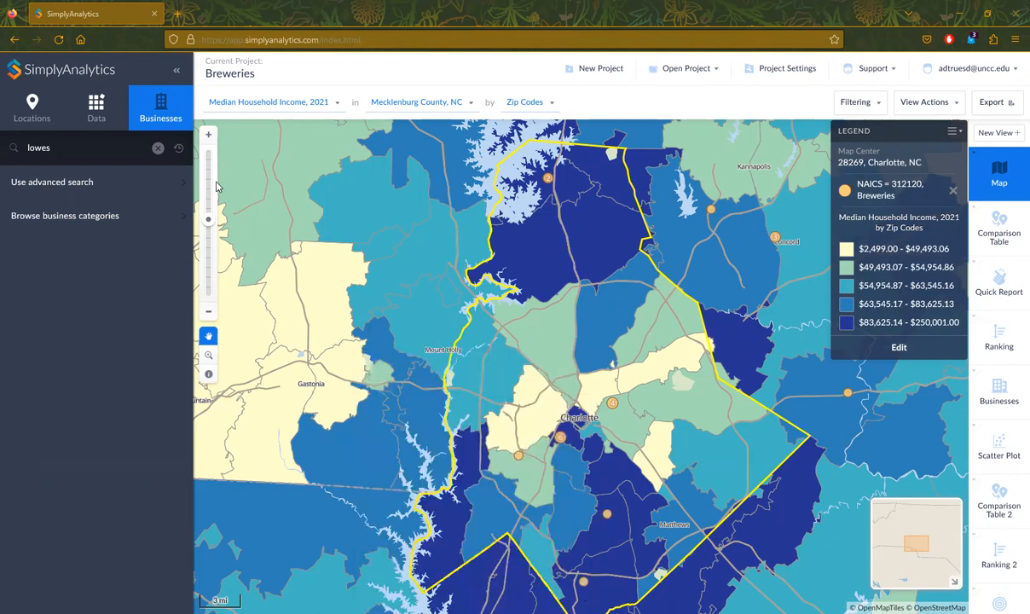
Search the NAICS categories for "alcohol" and plot category 722410, Drinking Places (Alcoholic Beverages), on the map
left_click(77, 224)
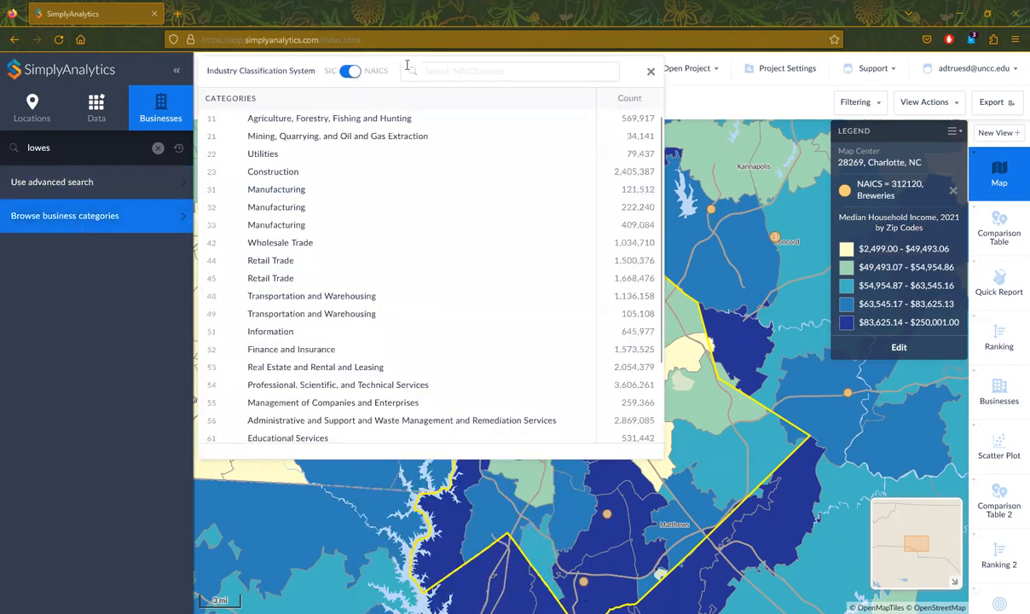
type("alcohol")
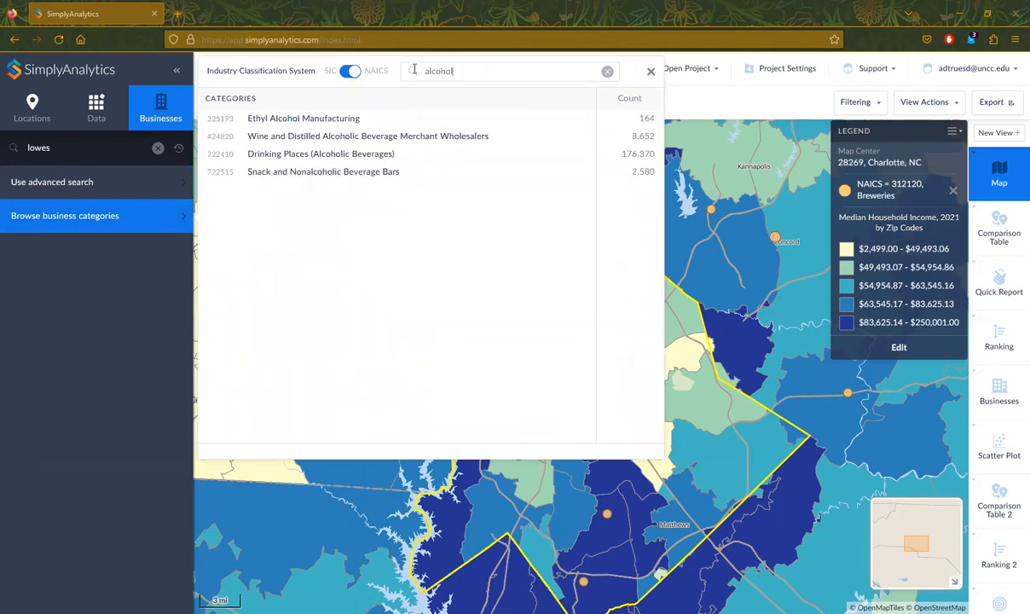
left_click(358, 157)
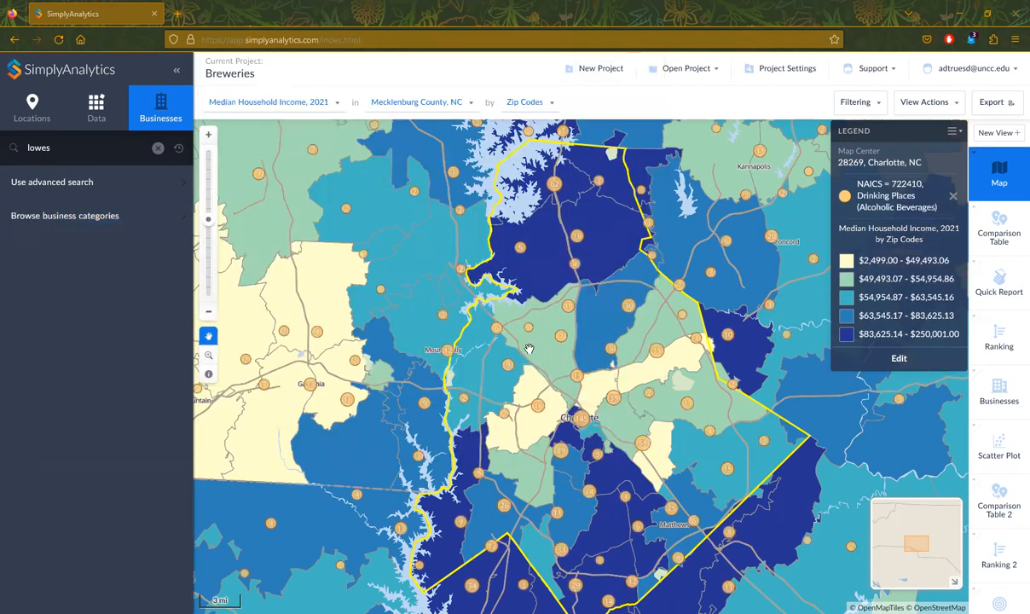
View the list of drinking places at the business point near Charlotte zip code 28205
left_click(615, 400)
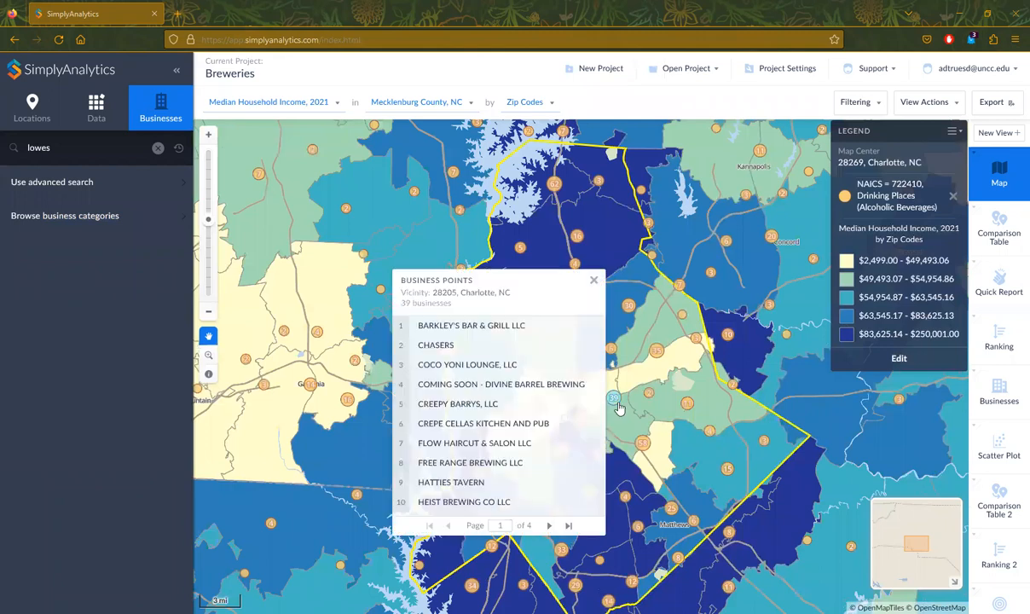
left_click(588, 316)
left_click(592, 283)
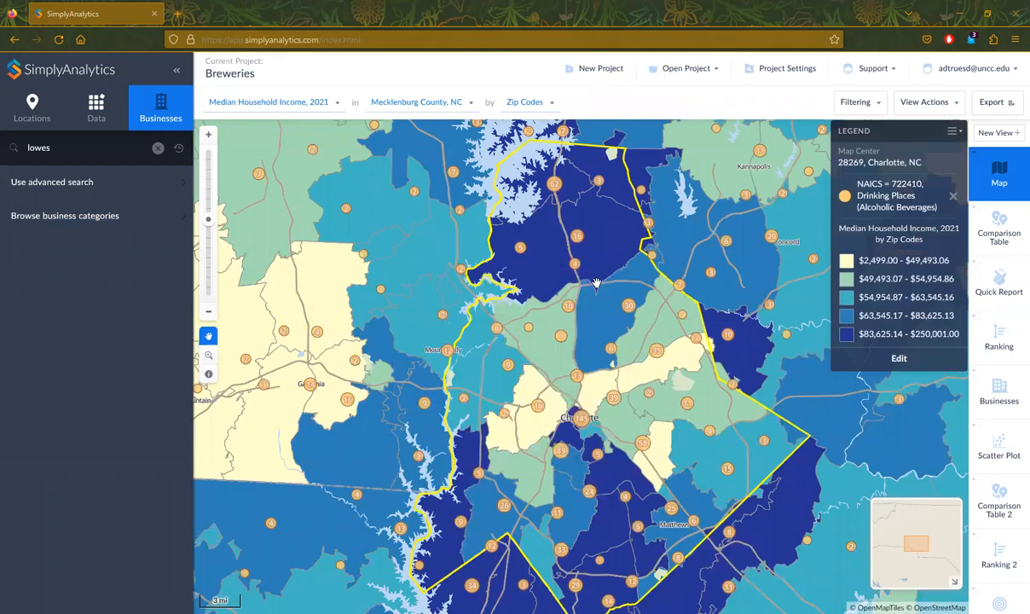
left_click(649, 397)
left_click(580, 321)
left_click(624, 275)
View the business details of CR Brewery LLC near Charlotte zip code 28211 and highlight its address
scroll(622, 464, "up", 1)
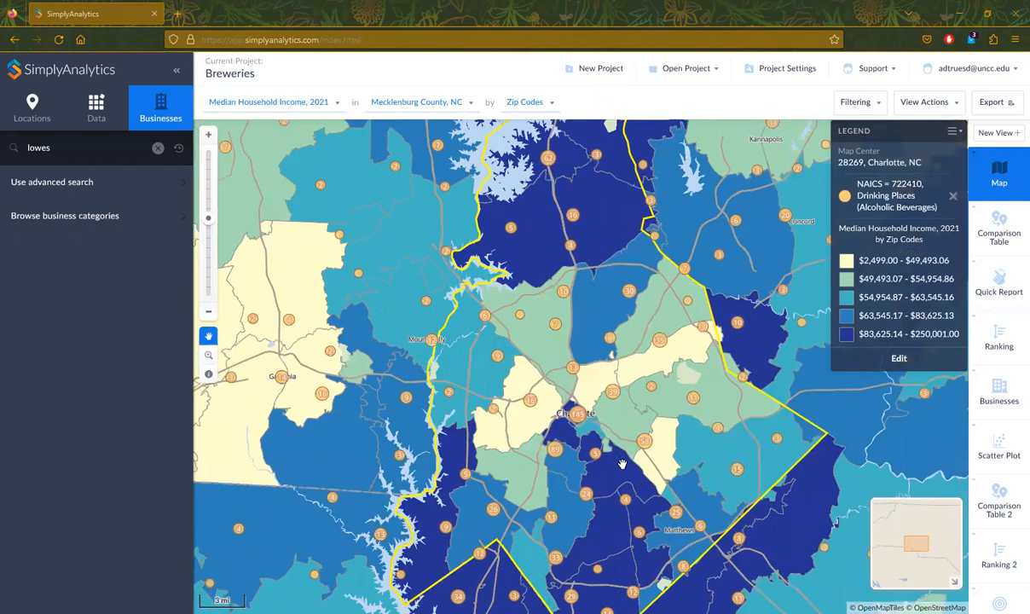
scroll(621, 464, "up", 1)
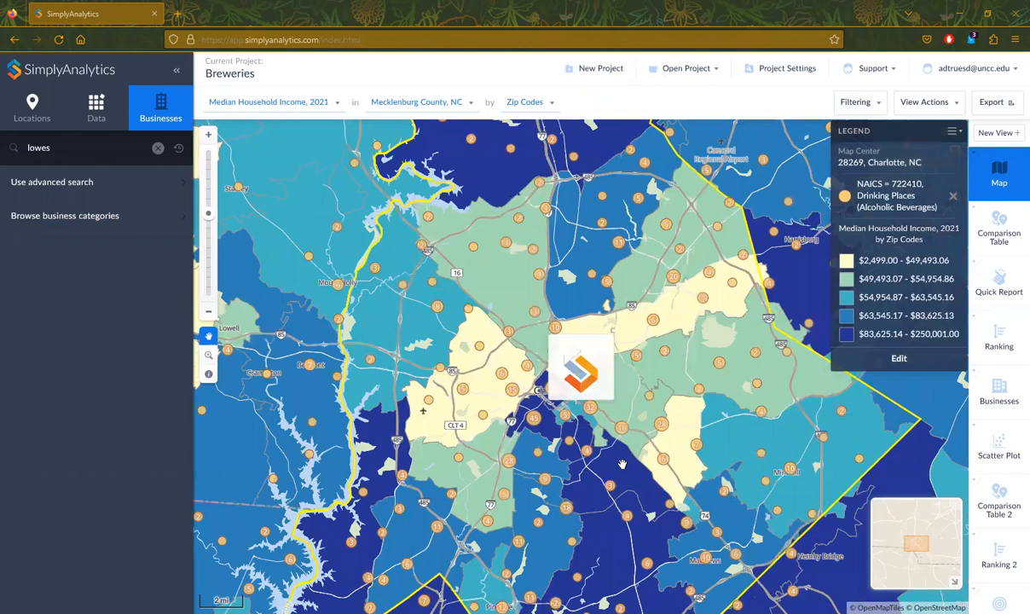
scroll(621, 463, "up", 1)
scroll(622, 464, "up", 1)
left_click_drag(573, 438, 569, 494)
scroll(569, 495, "up", 1)
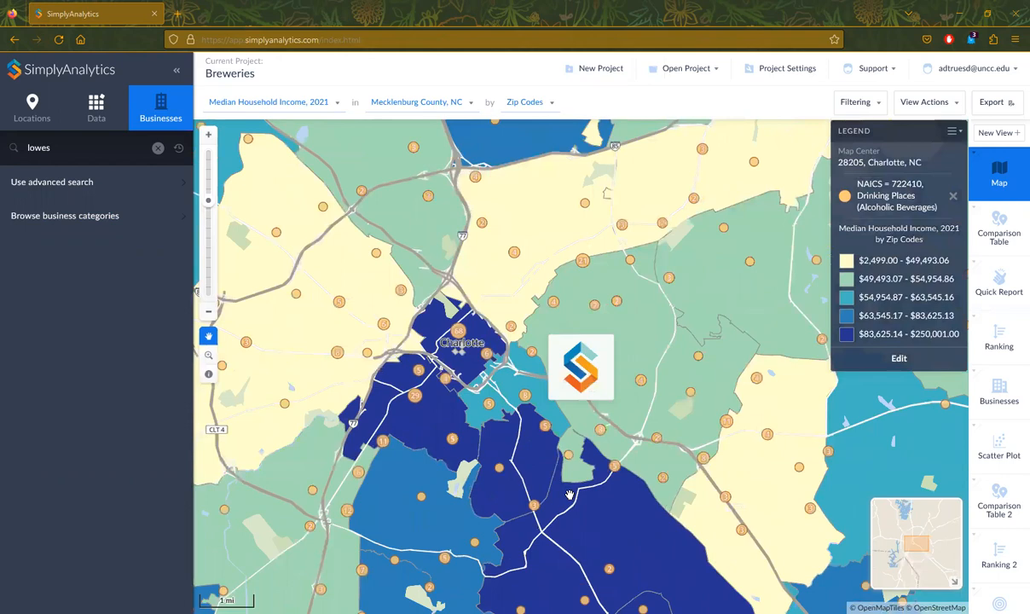
scroll(570, 495, "up", 1)
scroll(569, 495, "up", 1)
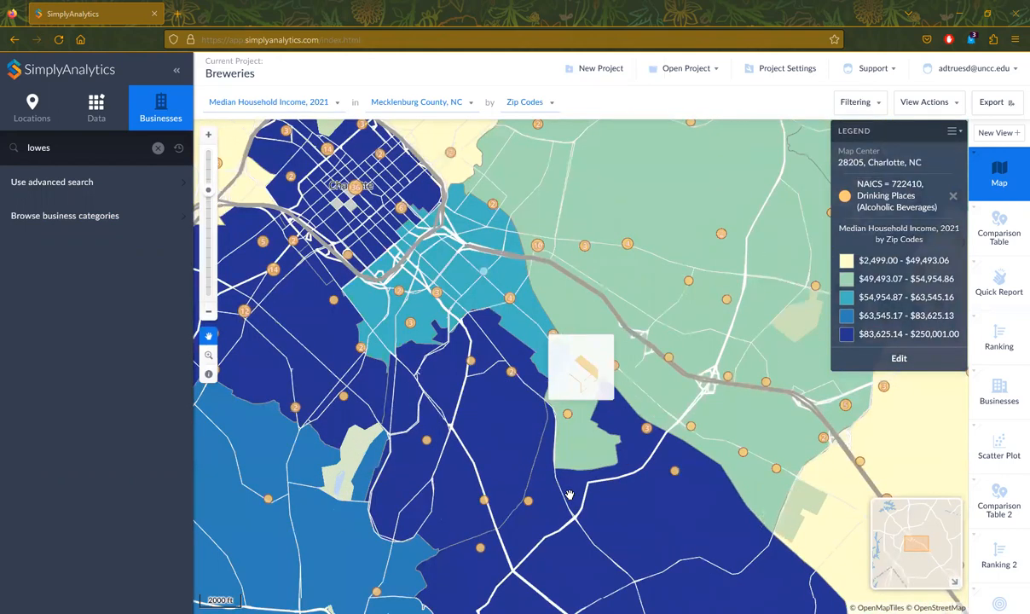
scroll(570, 494, "up", 1)
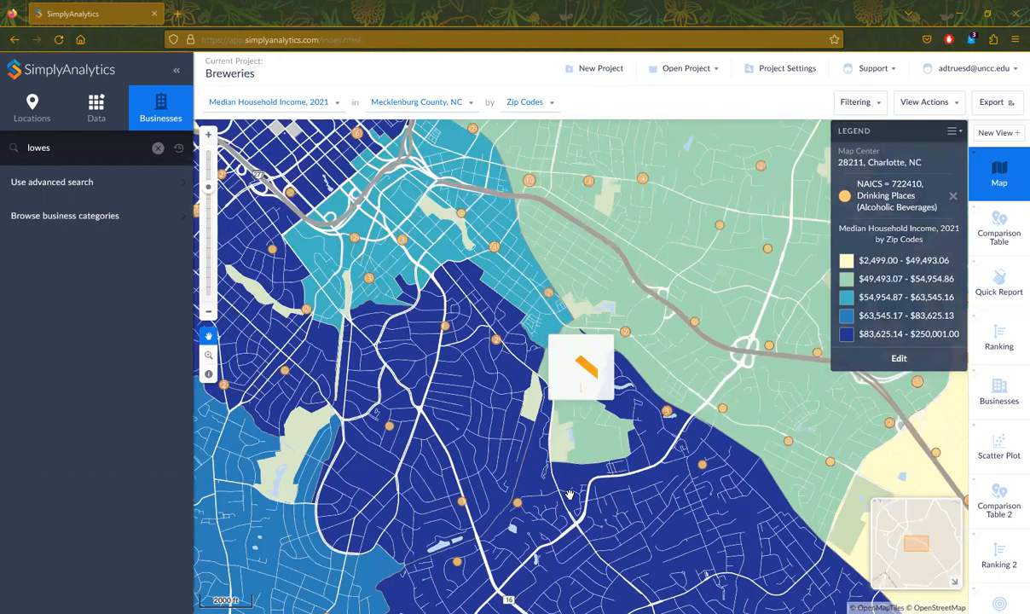
scroll(518, 511, "up", 1)
left_click(503, 507)
left_click(558, 412)
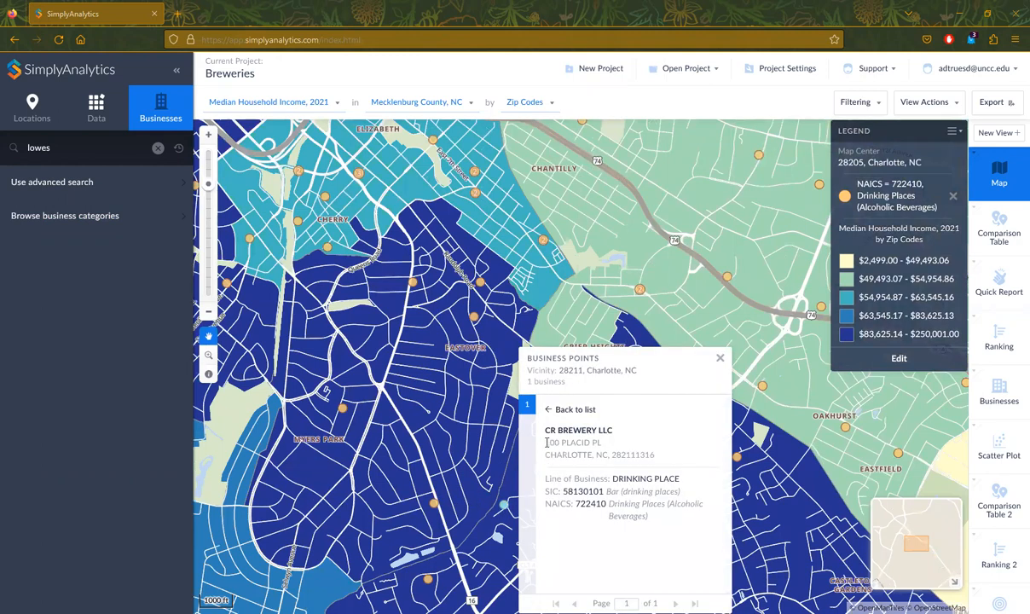
left_click_drag(547, 442, 660, 461)
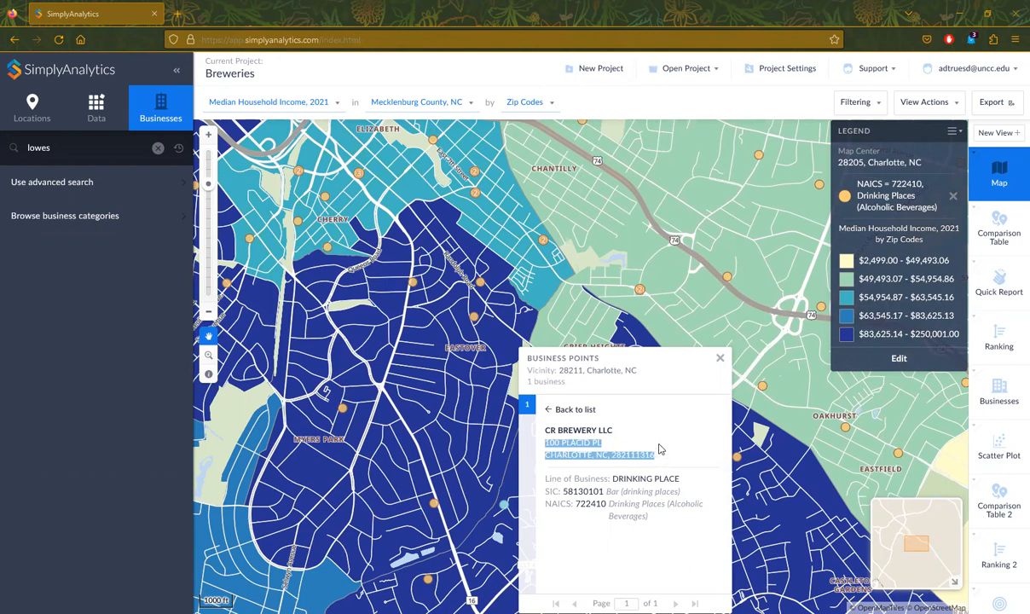
left_click(719, 362)
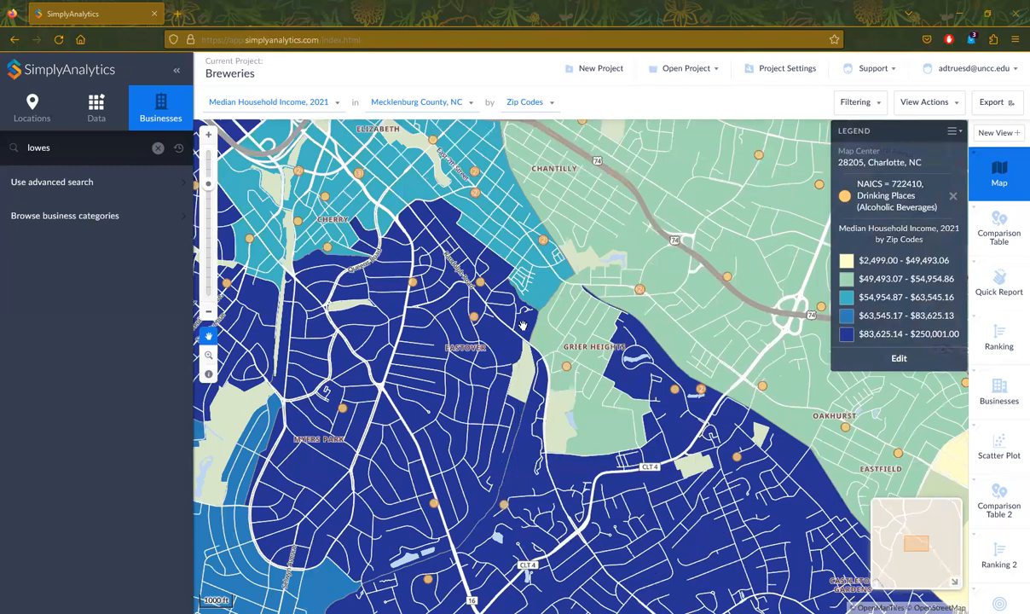
Check the drinking place point near Charlotte zip code 28207 and return to an overview of Mecklenburg County
left_click(480, 283)
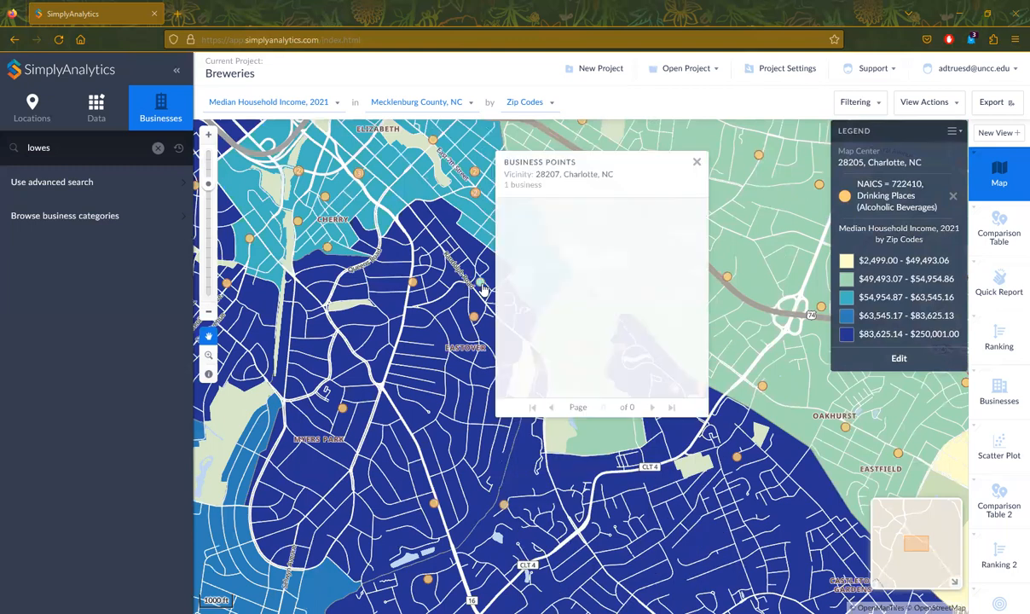
left_click(698, 164)
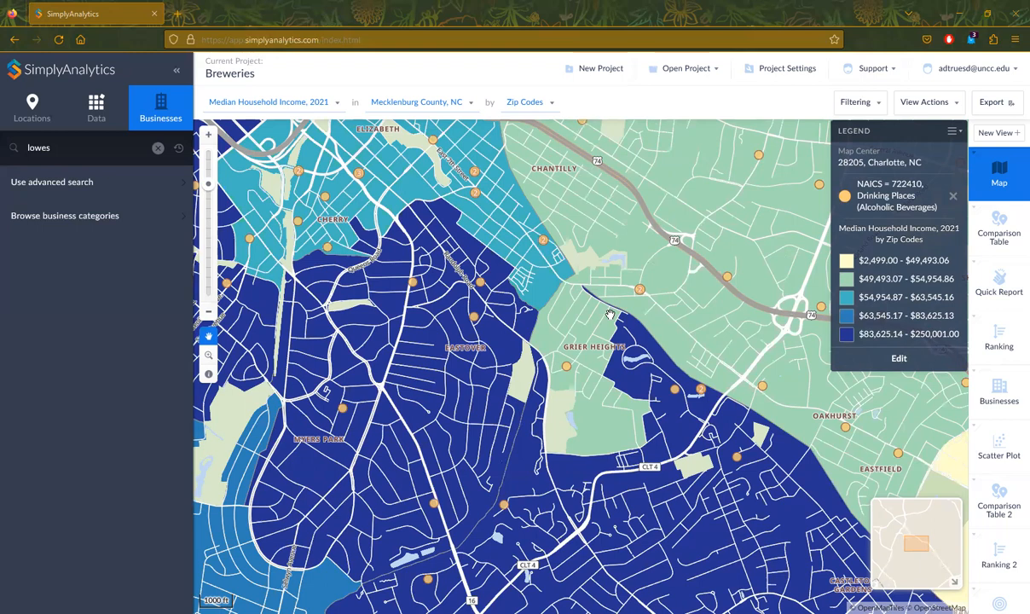
scroll(610, 314, "down", 2)
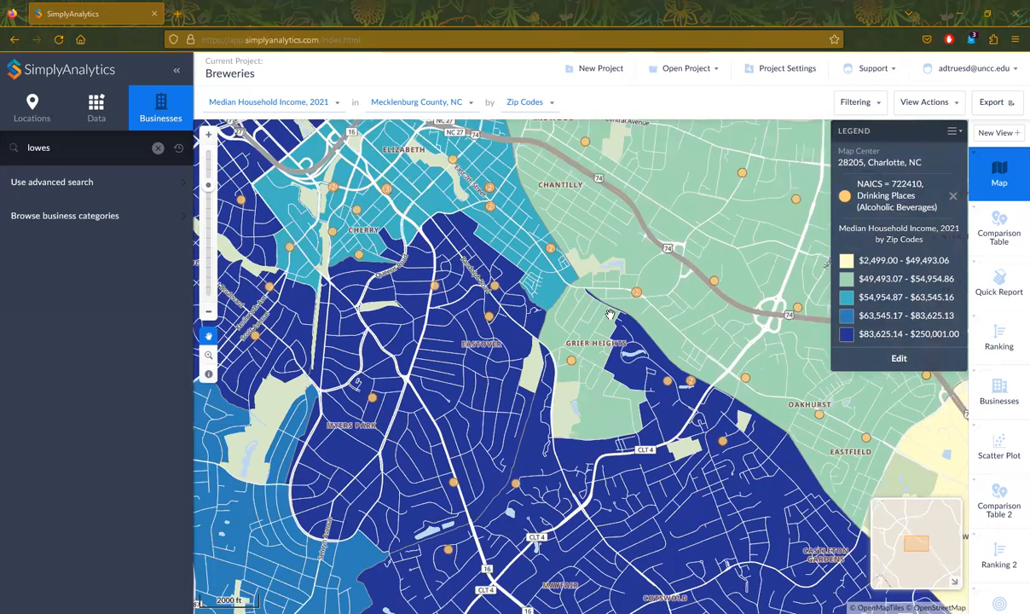
scroll(609, 315, "down", 1)
scroll(610, 315, "down", 1)
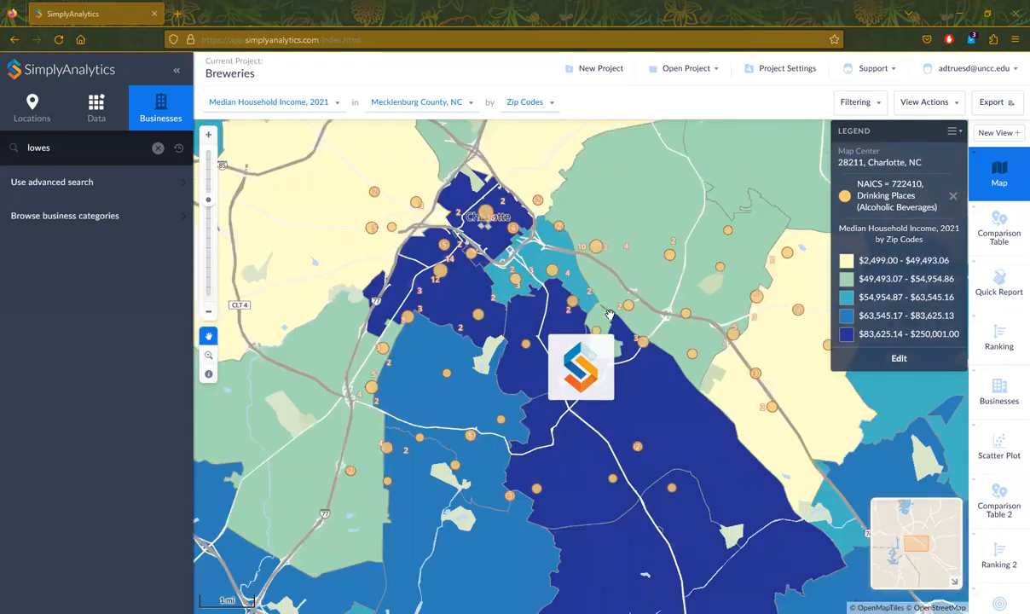
scroll(610, 315, "down", 1)
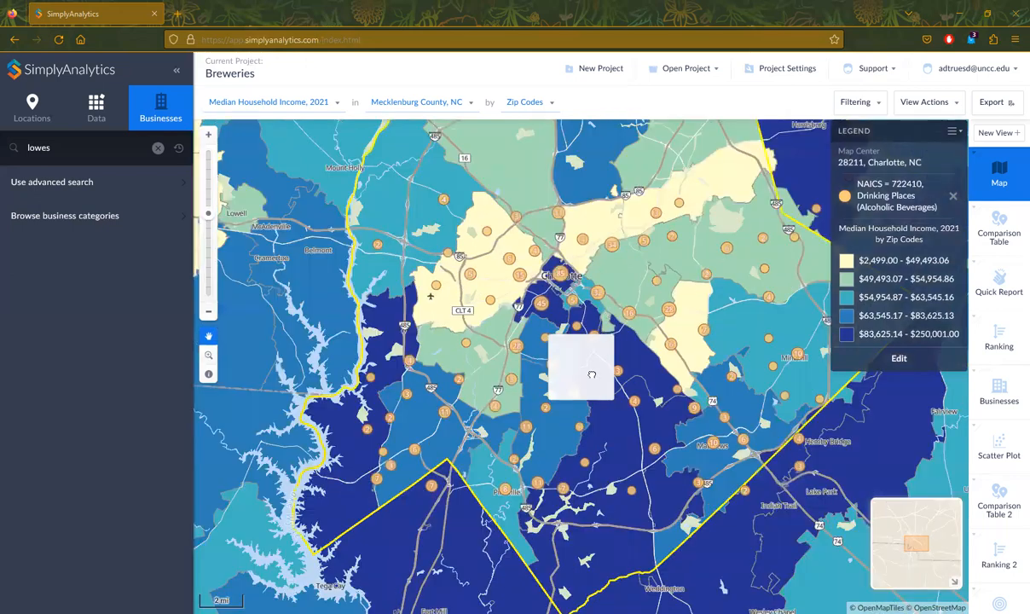
scroll(585, 394, "down", 1)
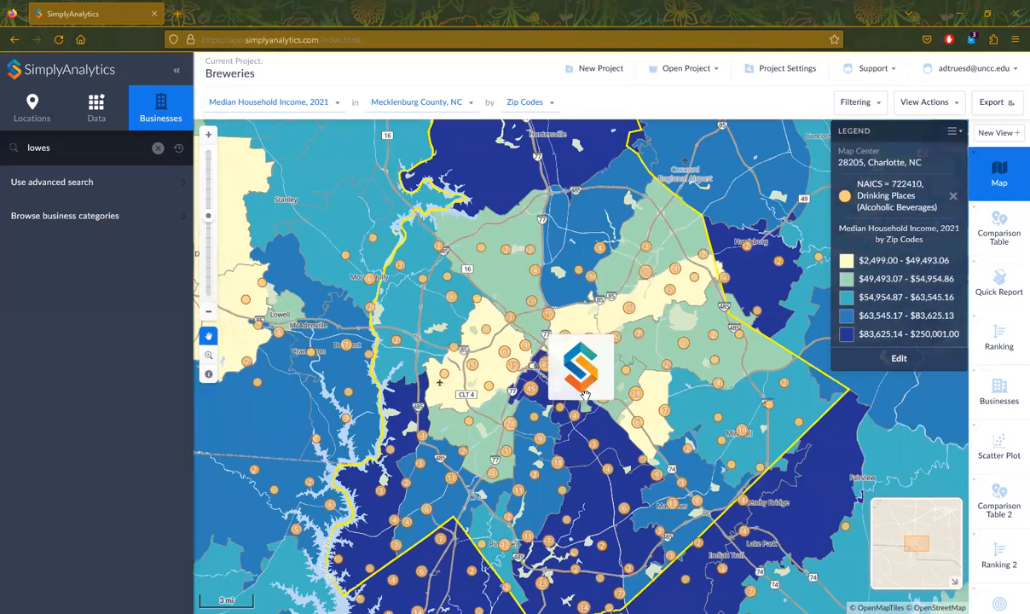
scroll(556, 335, "down", 1)
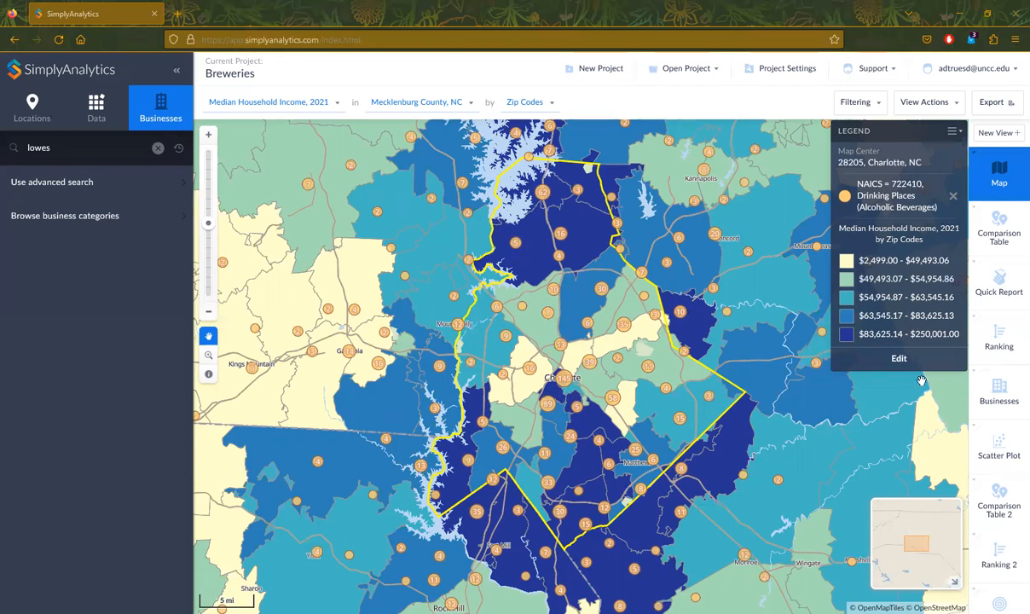
Review the business table of drinking places in Charlotte, NC, and return to the map
left_click(999, 402)
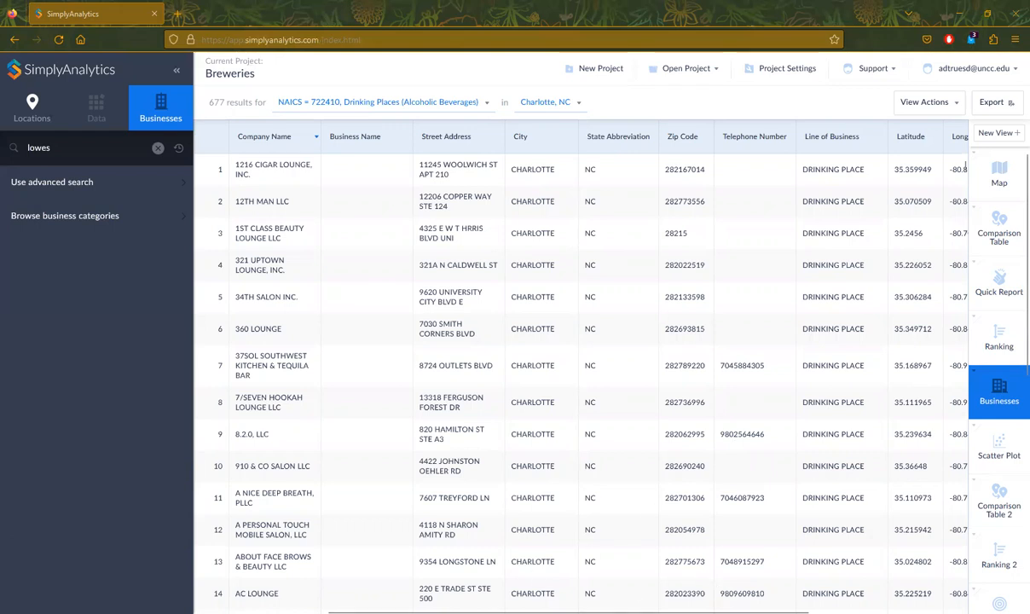
mouse_move(568, 611)
left_mouse_down()
mouse_move(713, 611)
mouse_move(568, 611)
left_mouse_up()
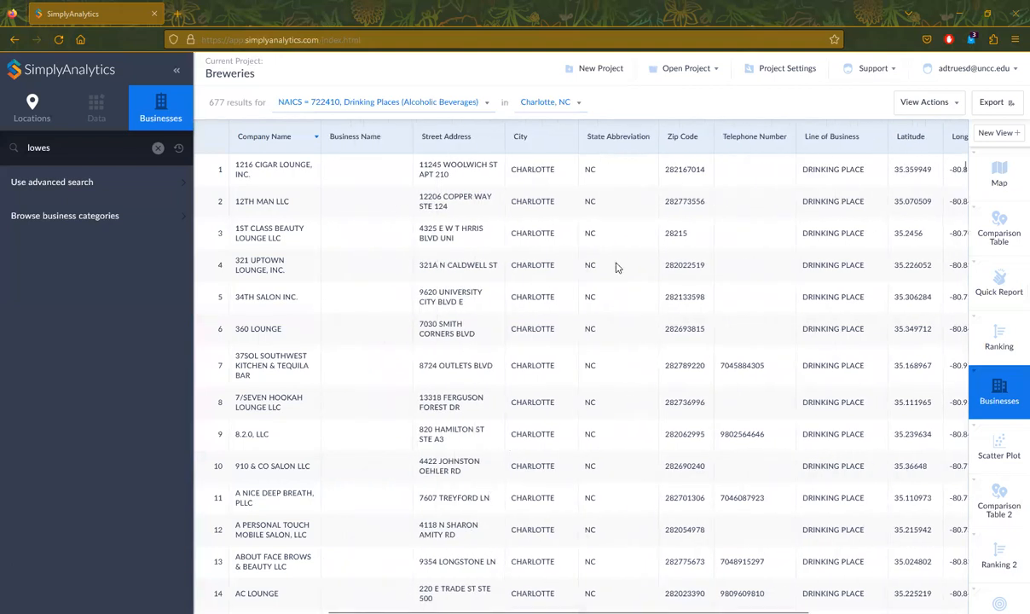
left_click(999, 173)
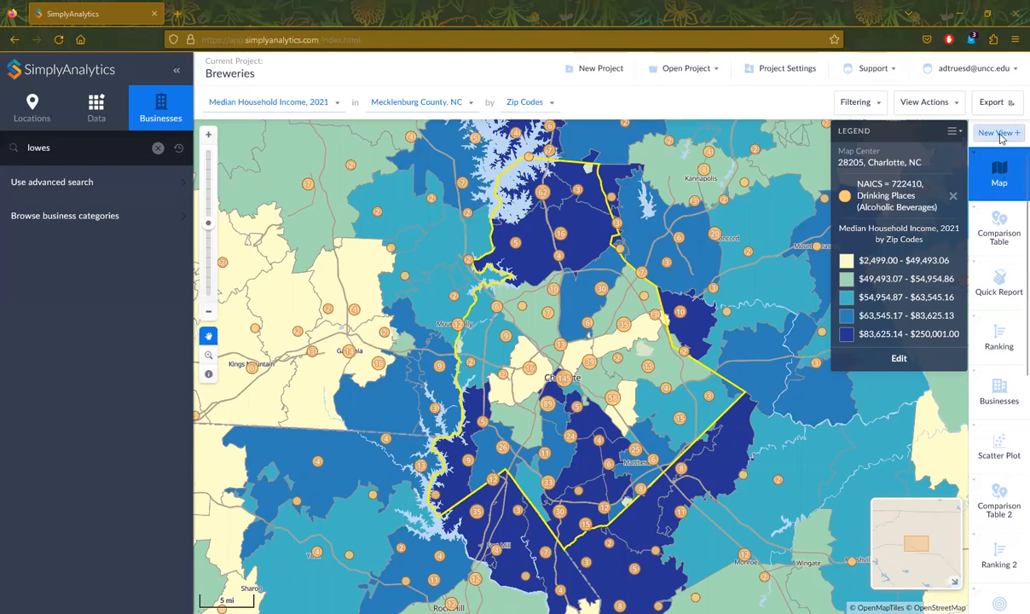
Look over the available new view types and add North Carolina as a location in Comparison Table 2
left_click(999, 134)
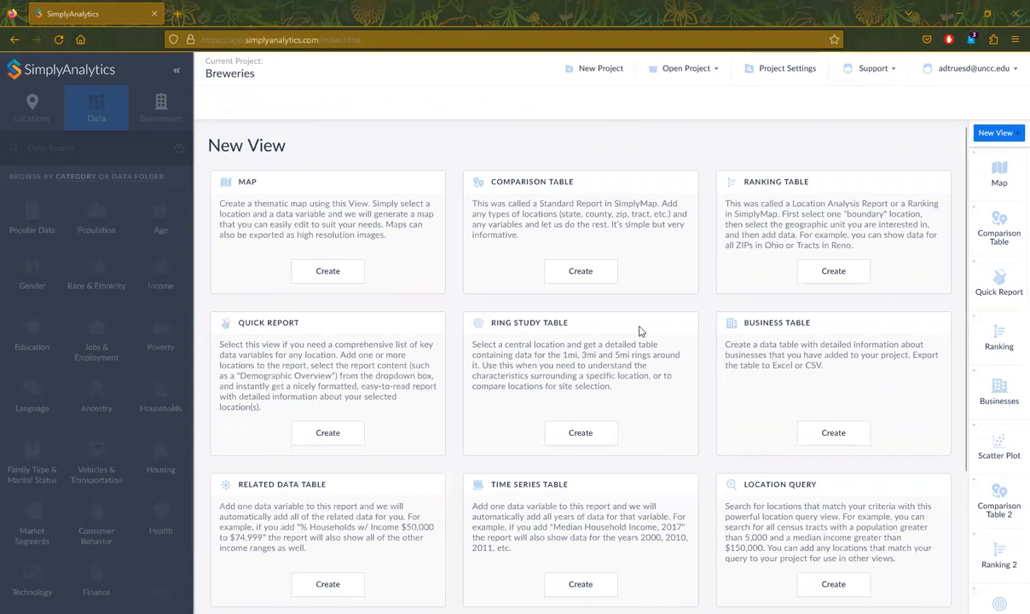
left_click(999, 506)
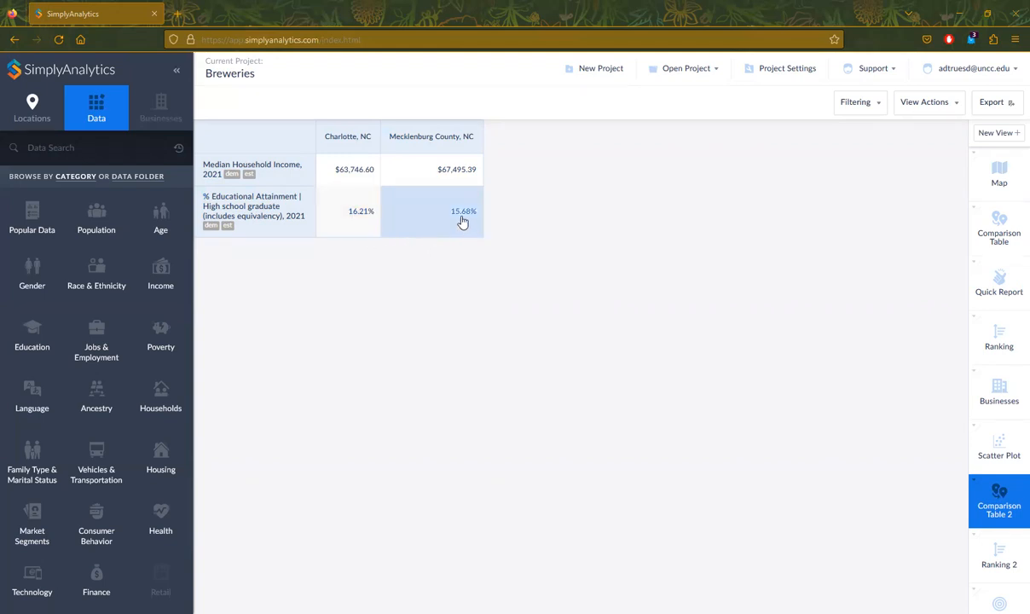
left_click(45, 120)
left_click(60, 154)
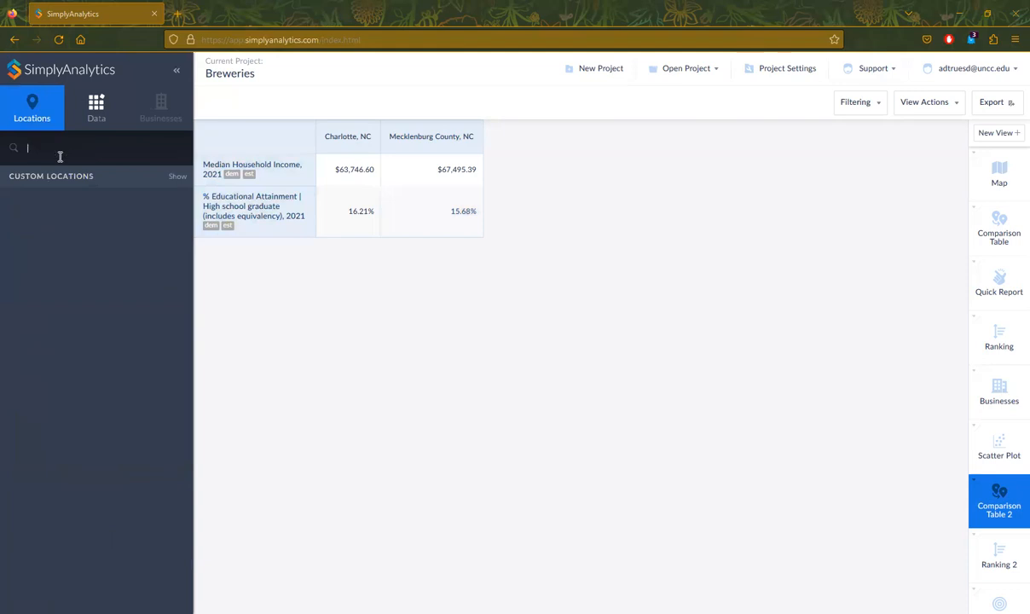
type("north car")
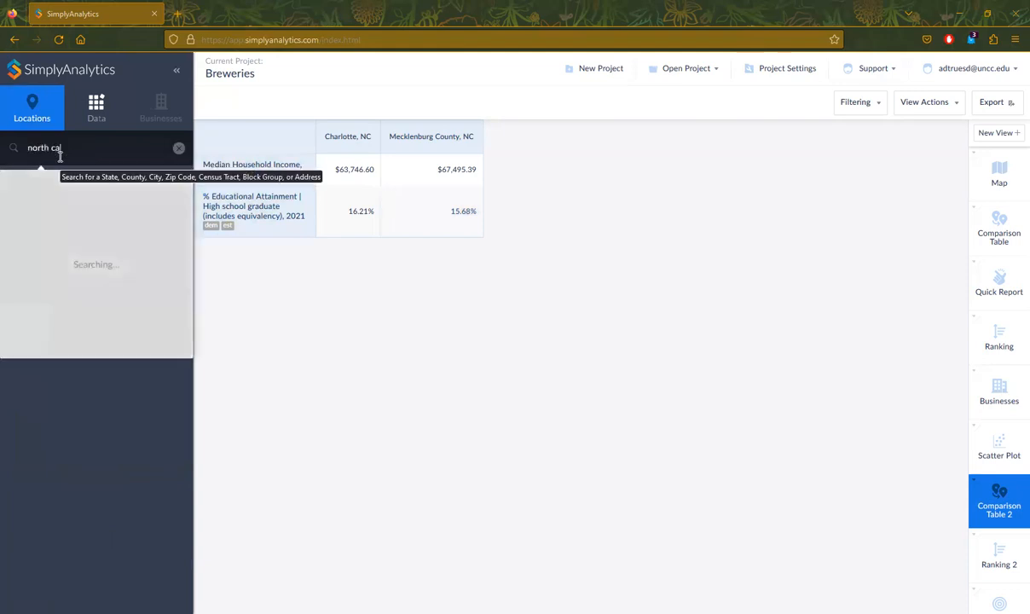
type("olina")
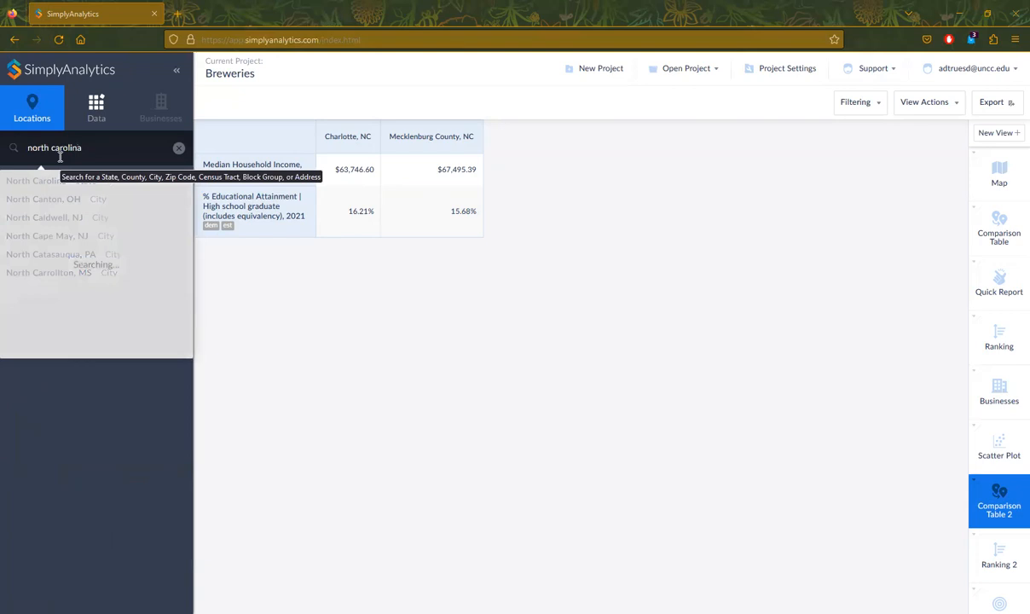
left_click(60, 186)
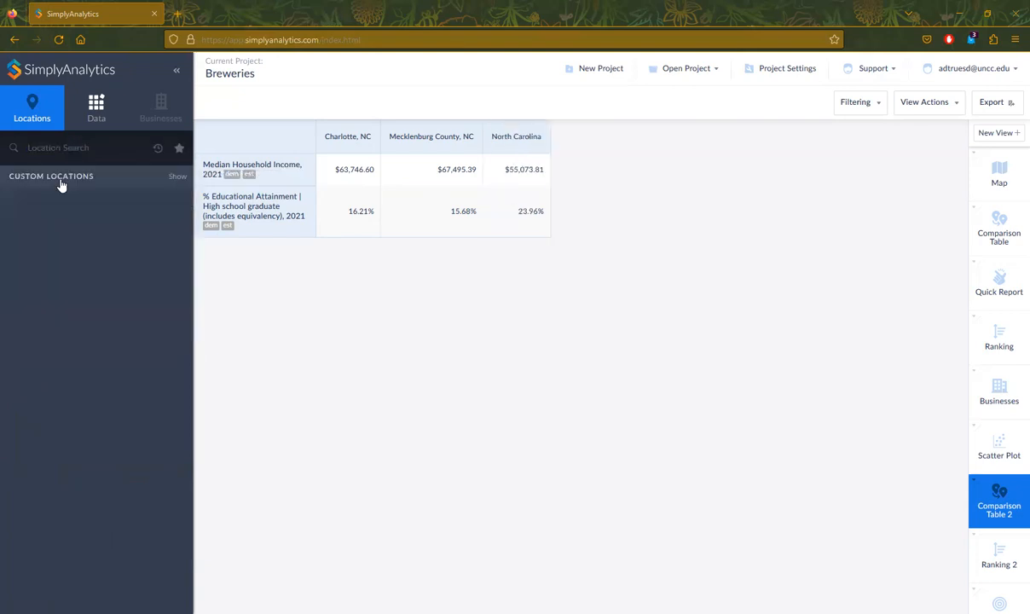
Add USA as a location in Comparison Table 2
left_click(59, 149)
type("usa")
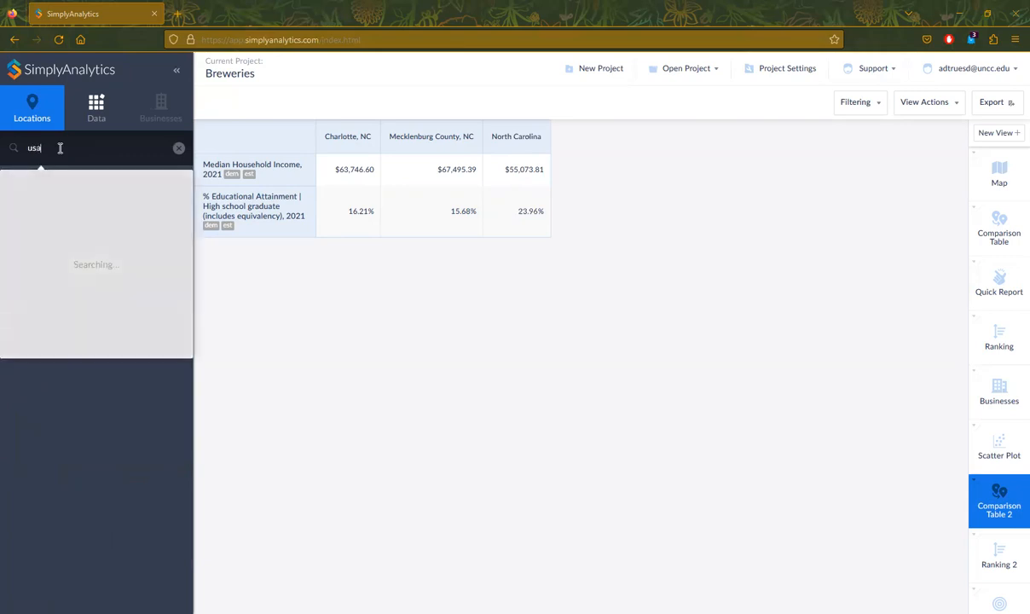
left_click(60, 186)
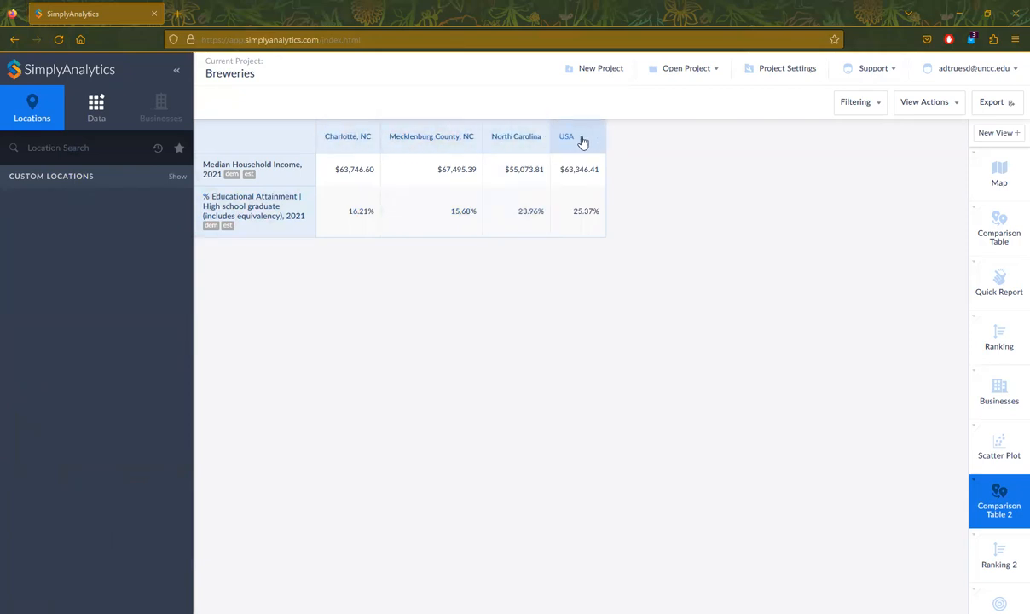
Reorder the location columns of Comparison Table 2 as USA, North Carolina, Mecklenburg County, and Charlotte
left_click_drag(589, 143, 351, 138)
left_click_drag(594, 143, 430, 138)
left_click_drag(542, 147, 480, 139)
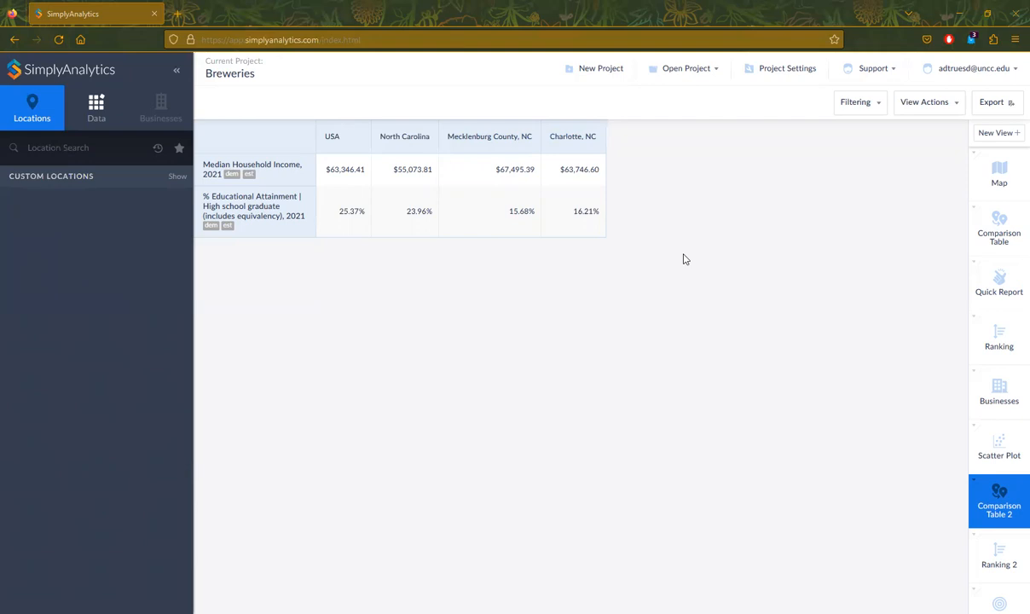
In the first Comparison Table, view the metadata of Alcoholic beverages | At home | Beer and ale, 2022, and highlight its identifying fields
left_click(979, 242)
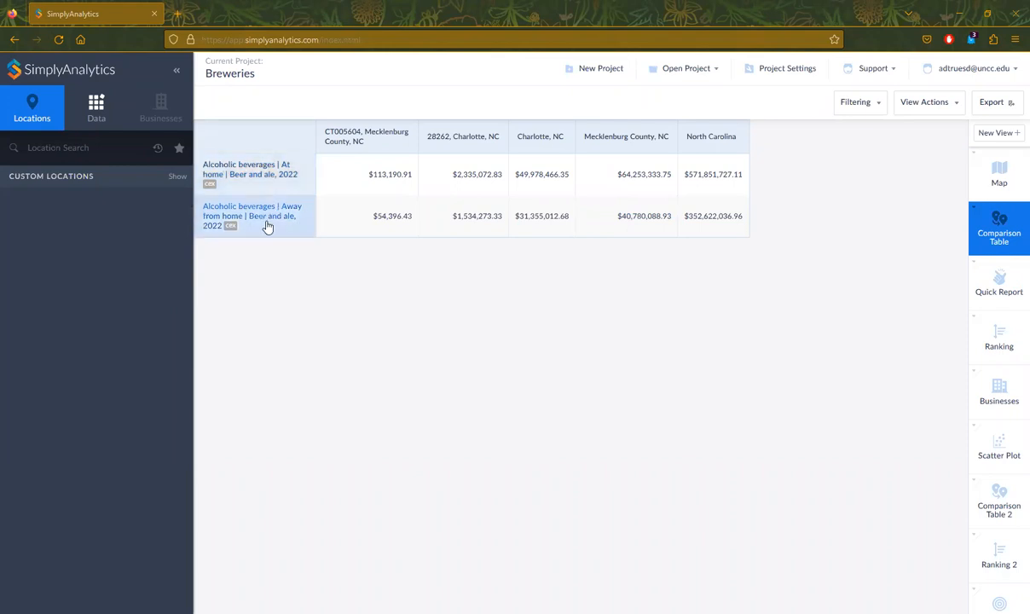
left_click(268, 175)
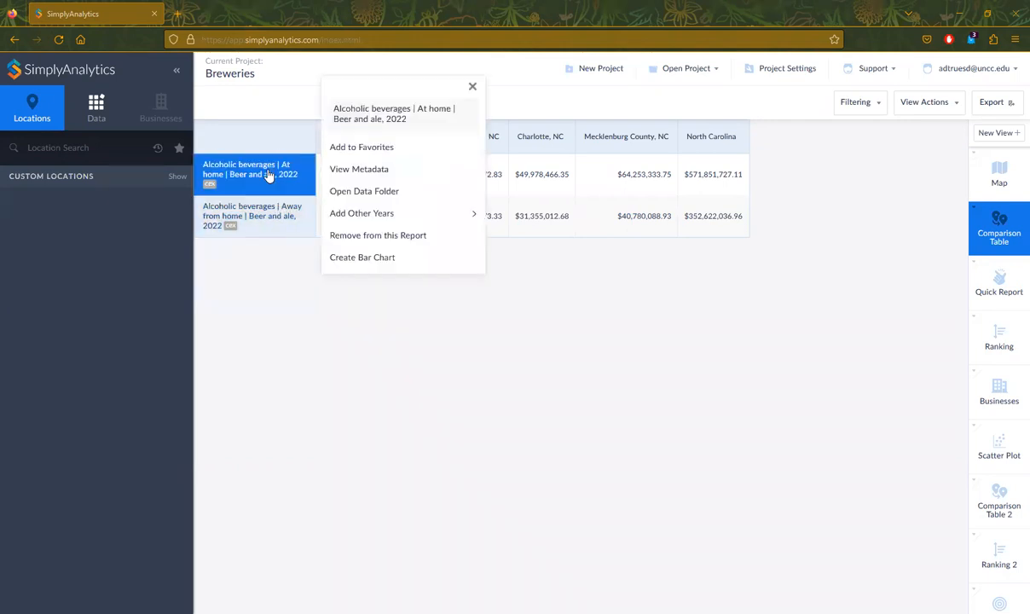
left_click(351, 170)
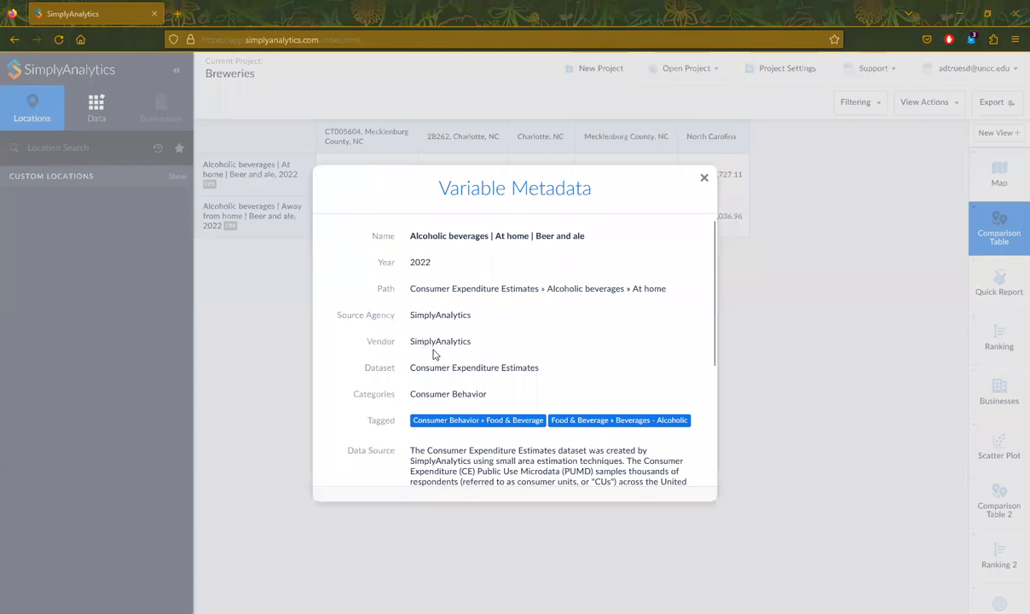
left_click_drag(409, 235, 492, 405)
scroll(492, 405, "down", 3)
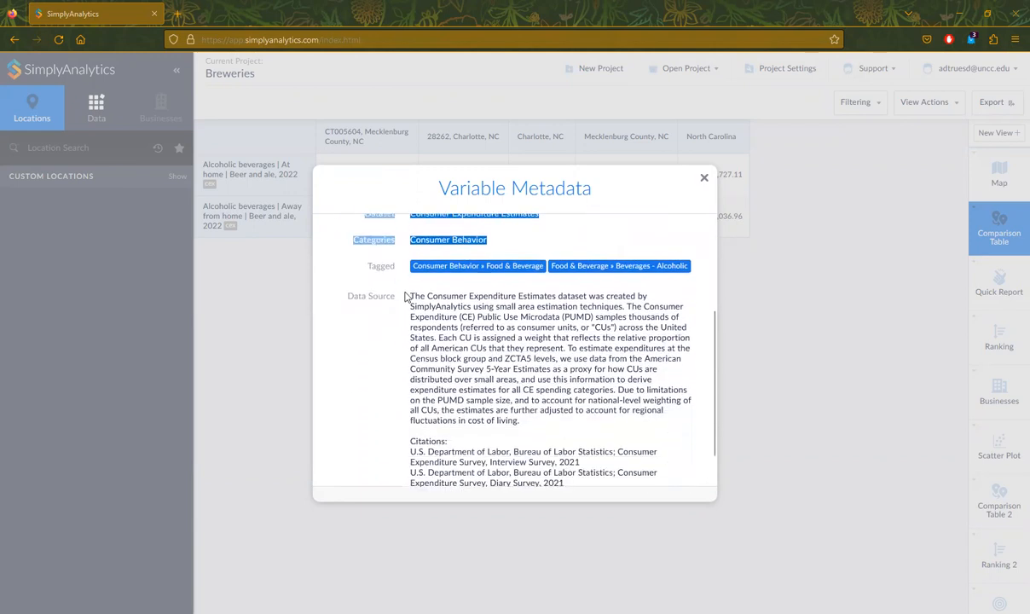
Highlight the opening data source sentence and the citations in the variable metadata, and close the metadata
left_click_drag(406, 296, 587, 307)
left_click_drag(505, 311, 623, 309)
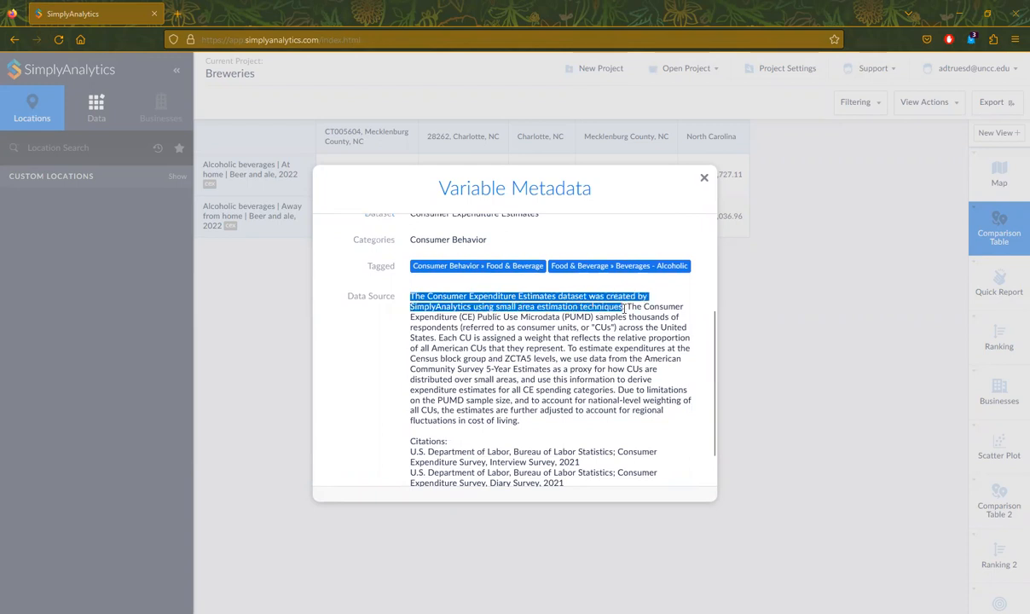
scroll(518, 392, "down", 1)
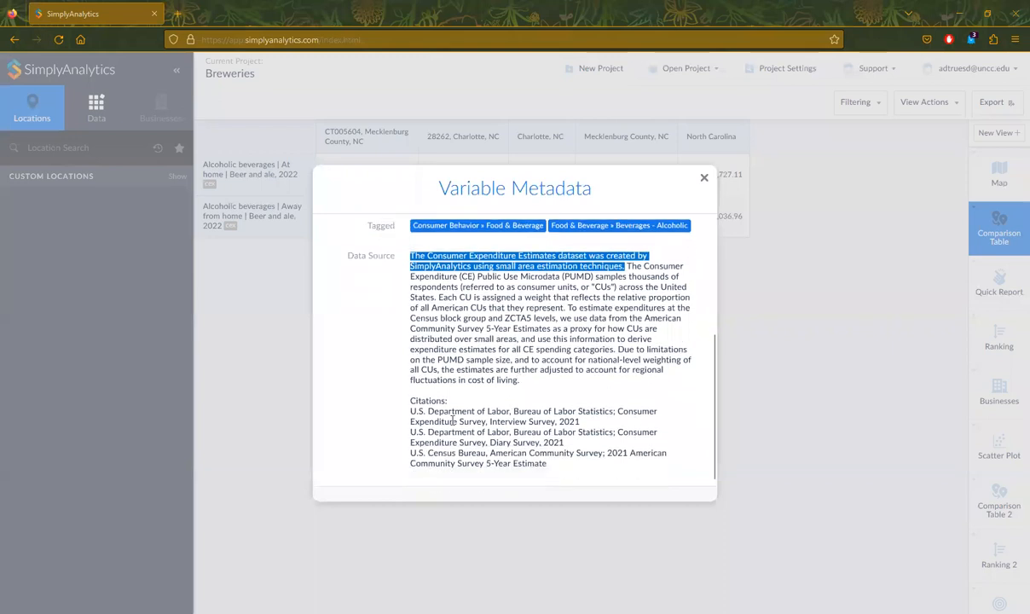
left_click_drag(409, 413, 590, 481)
scroll(585, 454, "up", 5)
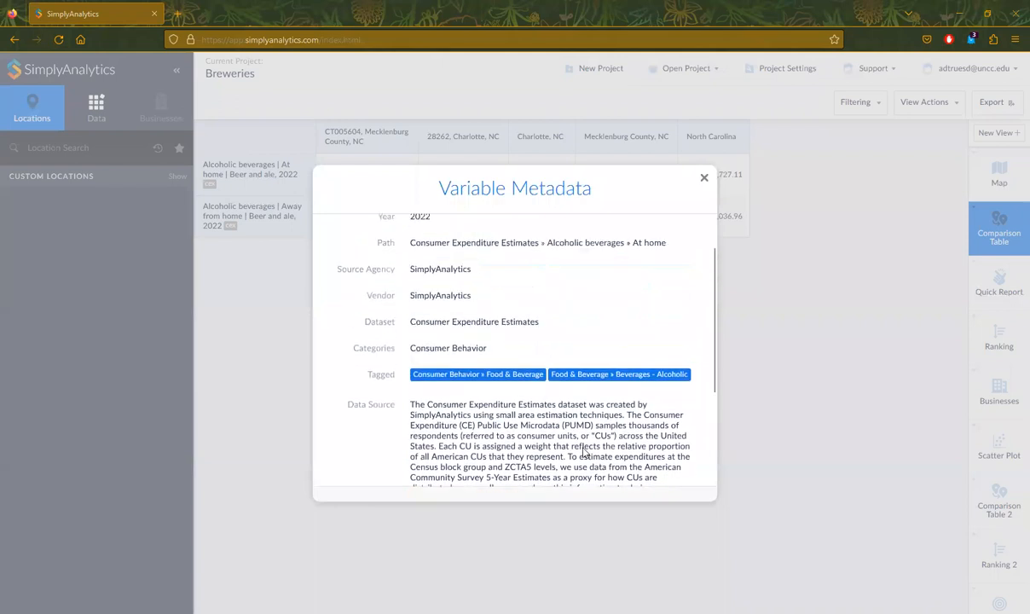
left_click(704, 181)
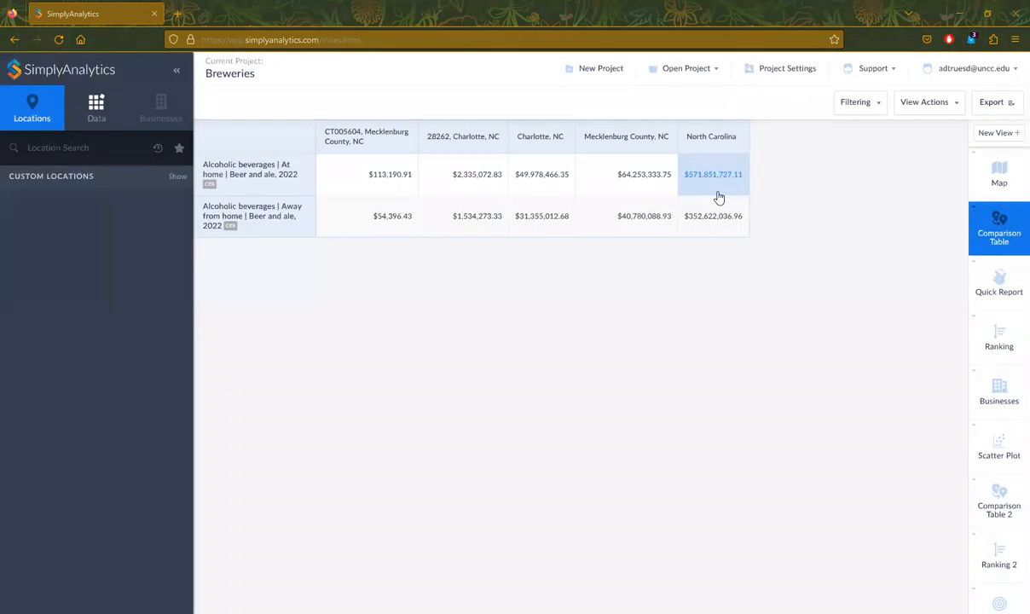
Open the Mecklenburg County zip code Ranking and sort Median Household Income, 2021 from lowest to highest
left_click(999, 133)
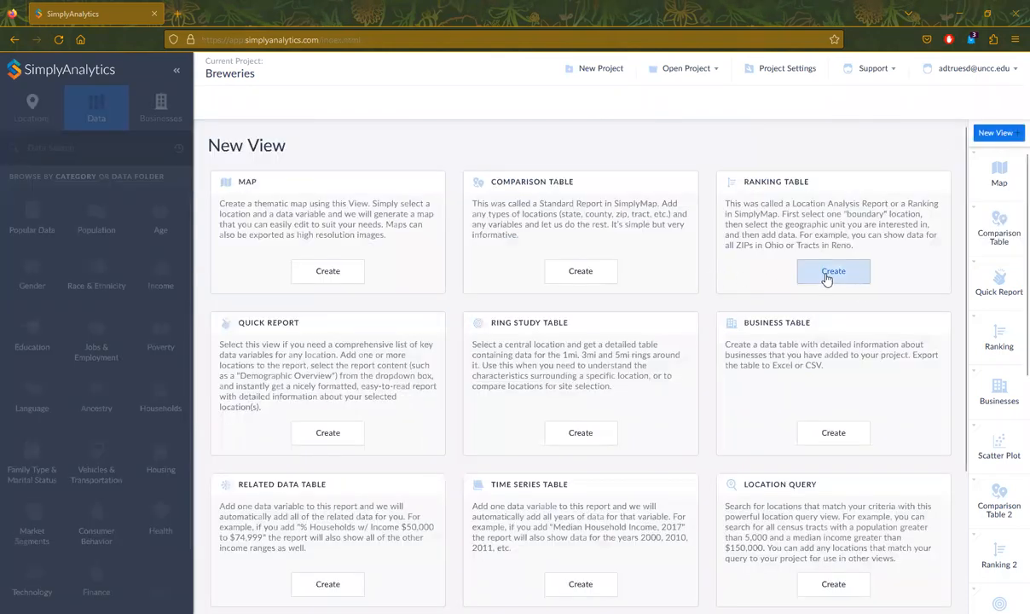
left_click(993, 337)
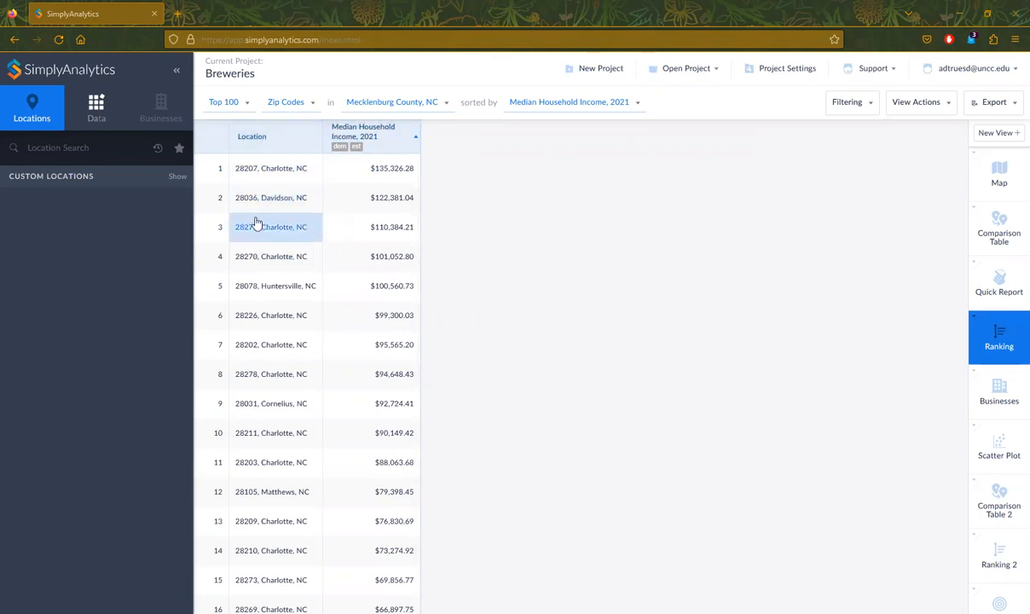
left_click(413, 143)
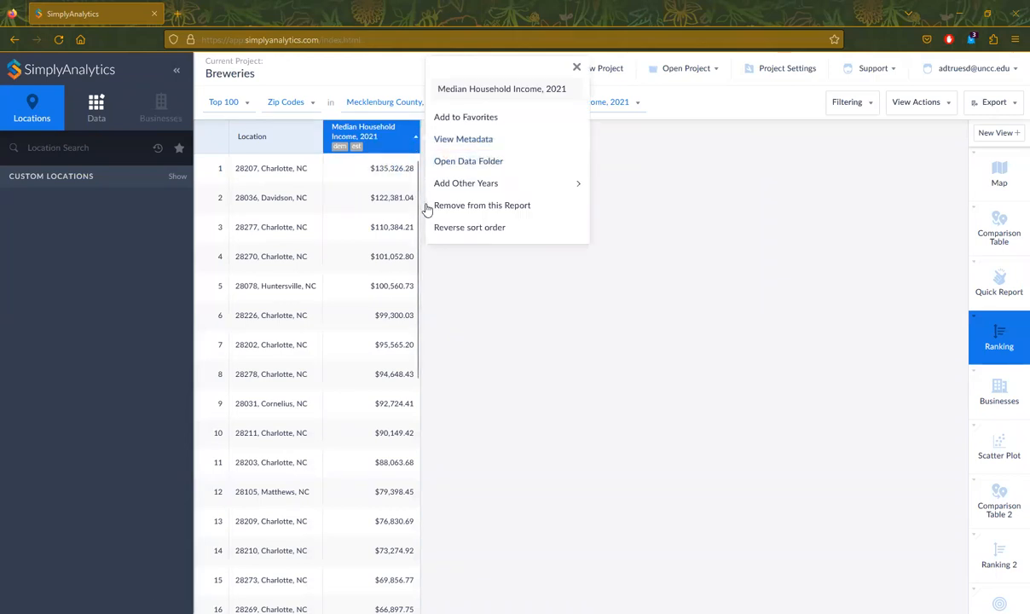
left_click(455, 232)
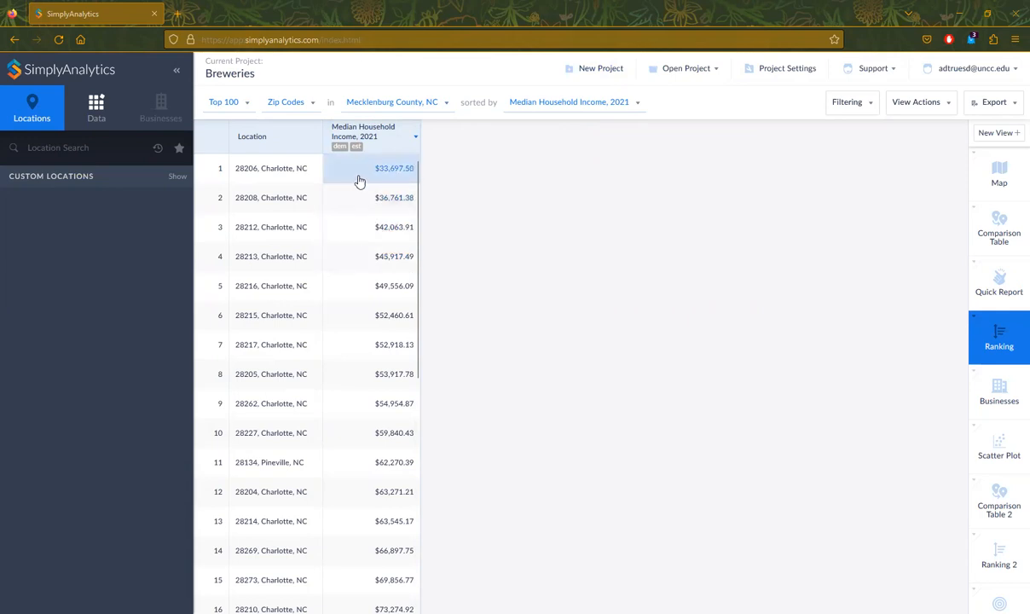
Reverse the income ranking back to highest first and look through the ranked zip codes
left_click(415, 137)
left_click(455, 227)
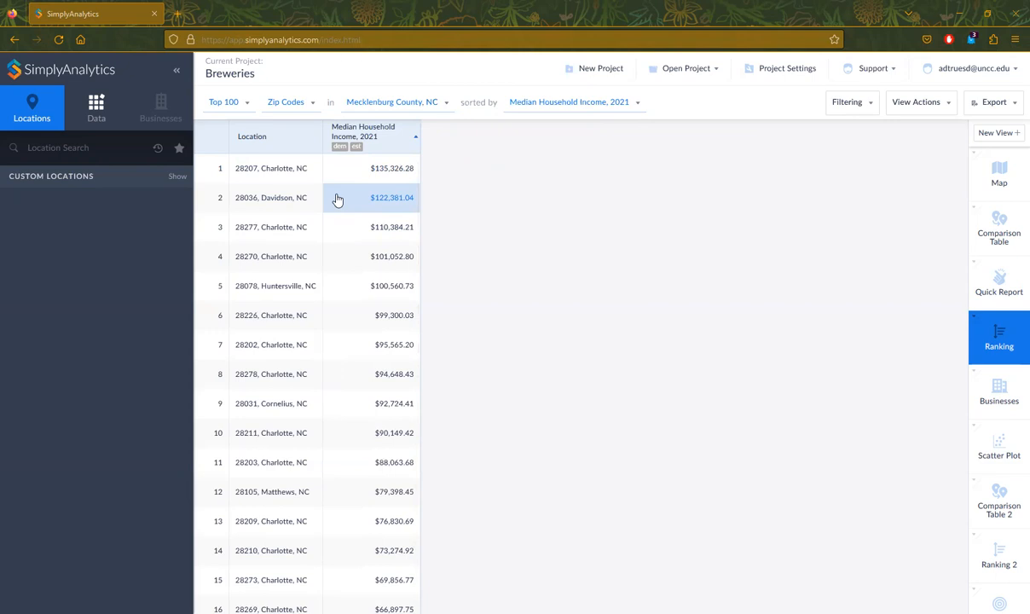
scroll(338, 199, "down", 4)
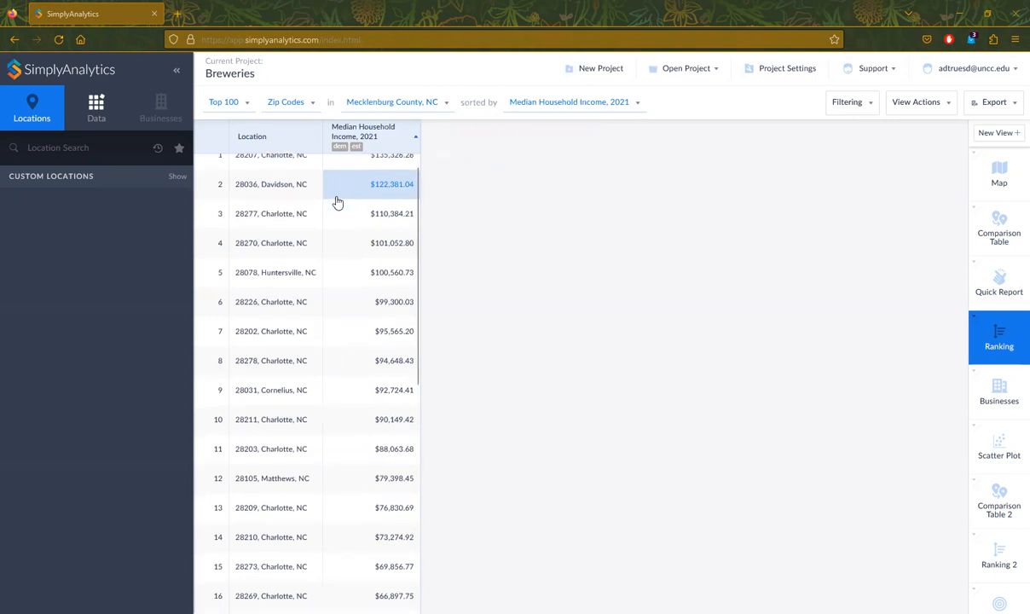
scroll(338, 200, "up", 4)
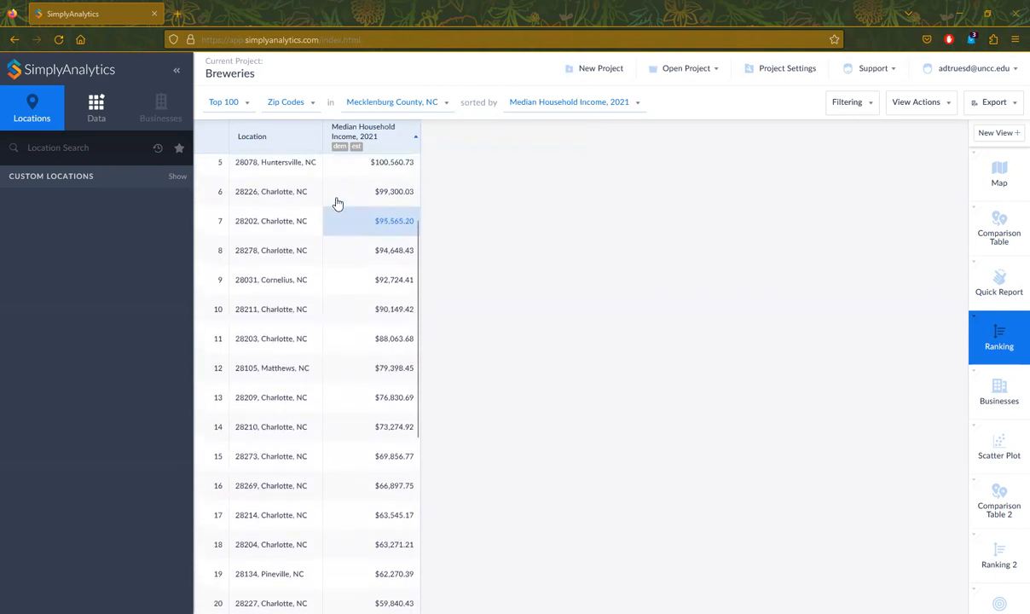
Open the Quick Report and move the Mecklenburg County column ahead of Charlotte
left_click(998, 133)
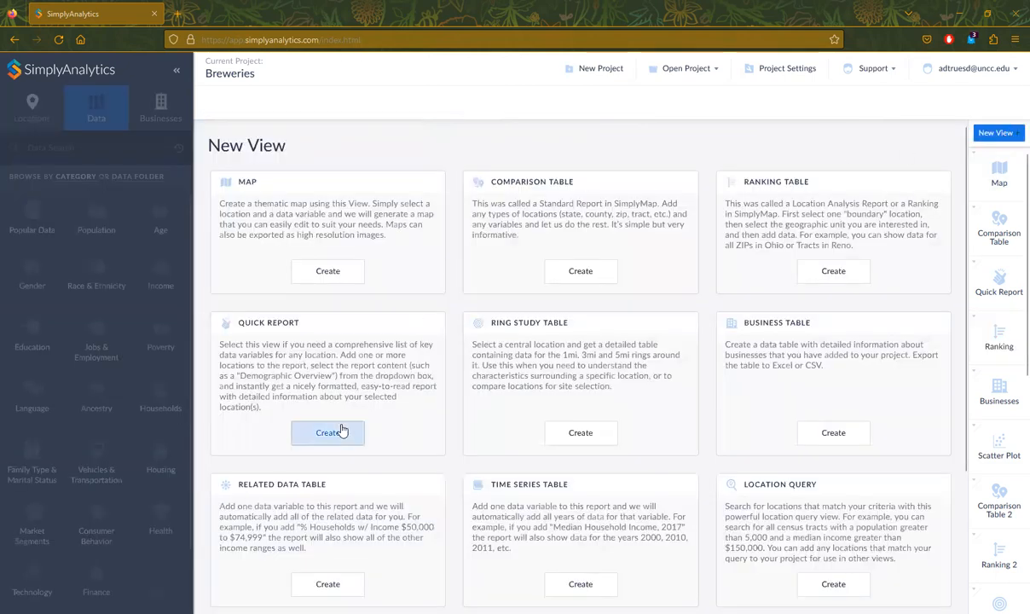
left_click(1001, 291)
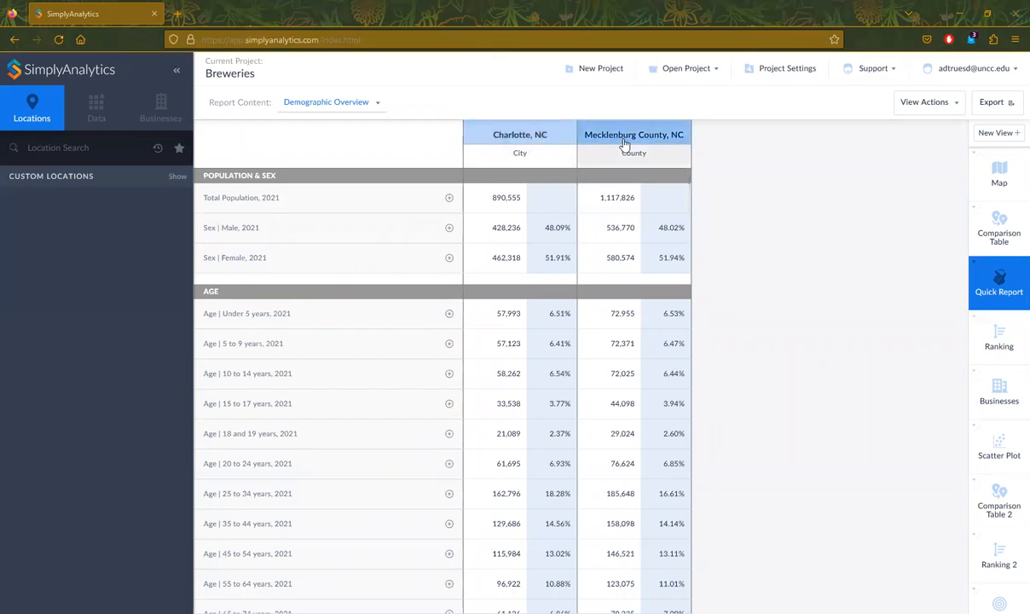
left_click_drag(624, 145, 510, 134)
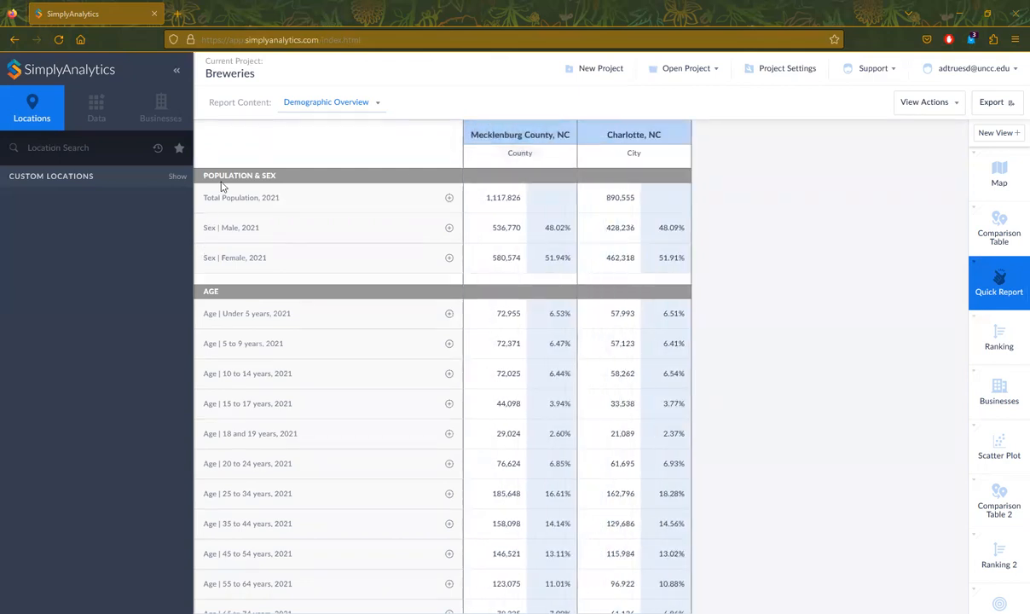
Review the Demographic Overview categories for Mecklenburg County and Charlotte through to Housing, and return to Population & Sex
scroll(215, 308, "down", 5)
scroll(247, 308, "down", 10)
scroll(247, 308, "down", 10)
scroll(247, 312, "down", 10)
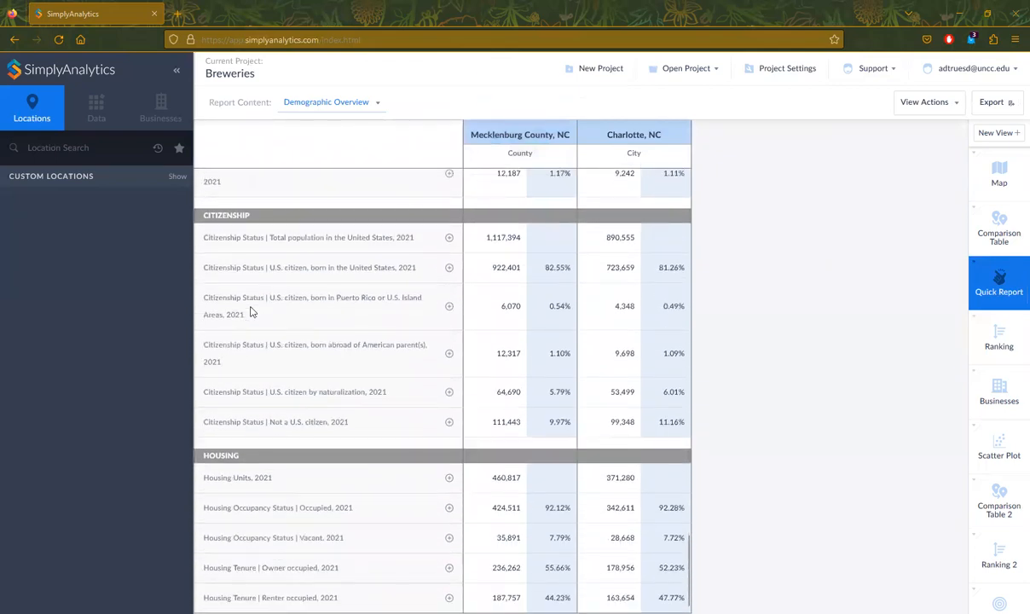
scroll(252, 314, "up", 10)
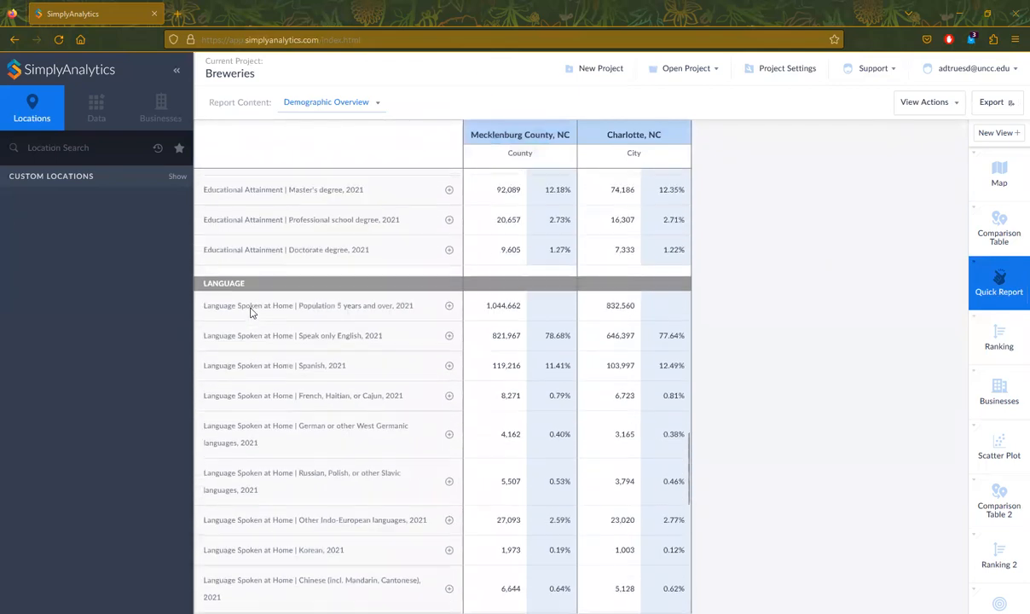
scroll(251, 314, "up", 15)
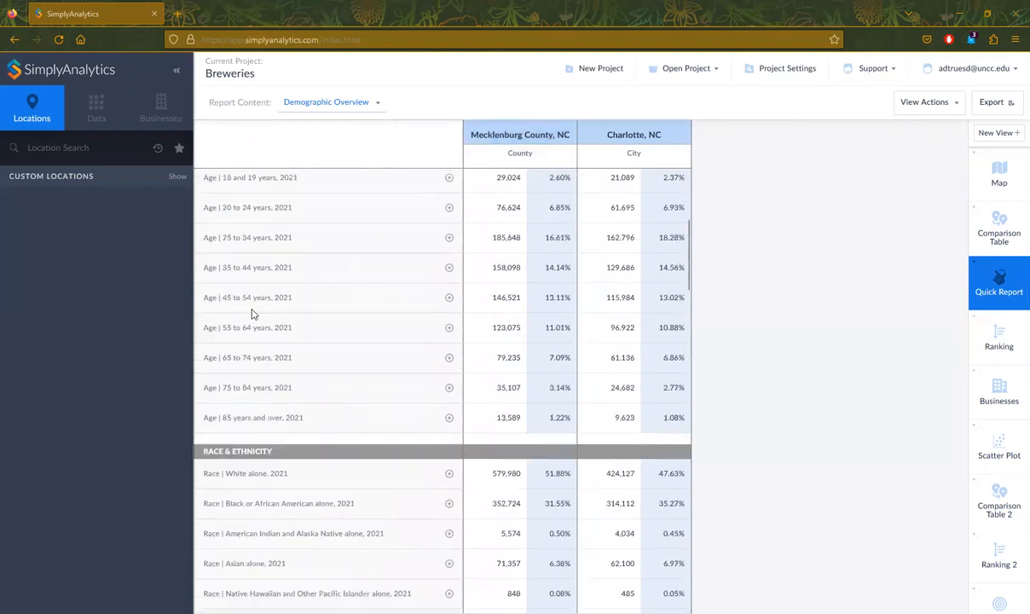
scroll(252, 313, "up", 1)
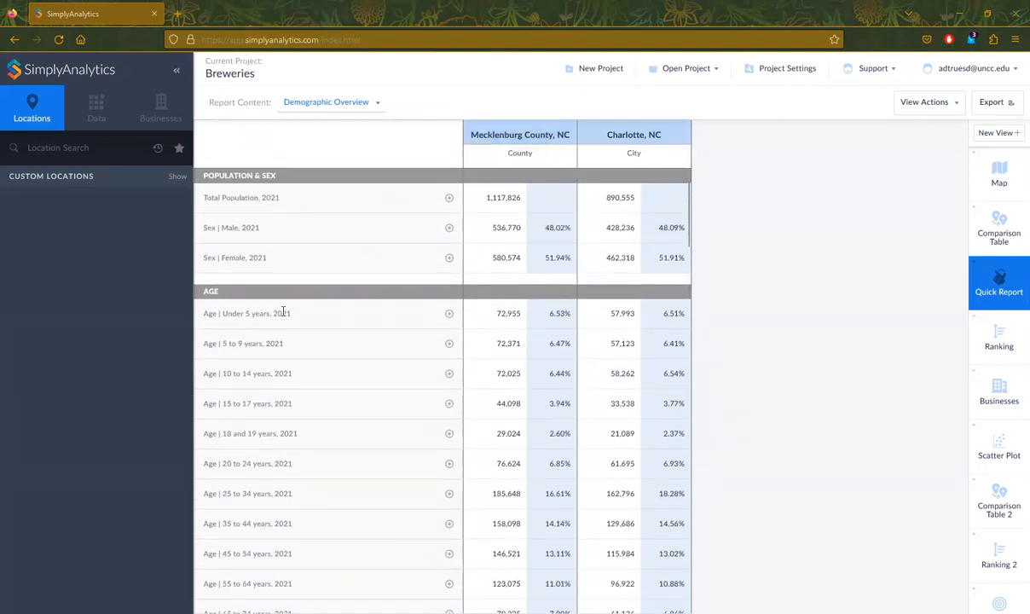
Add the state of North Carolina to the Quick Report and move its column ahead of Mecklenburg County
left_click(82, 149)
type("north caro")
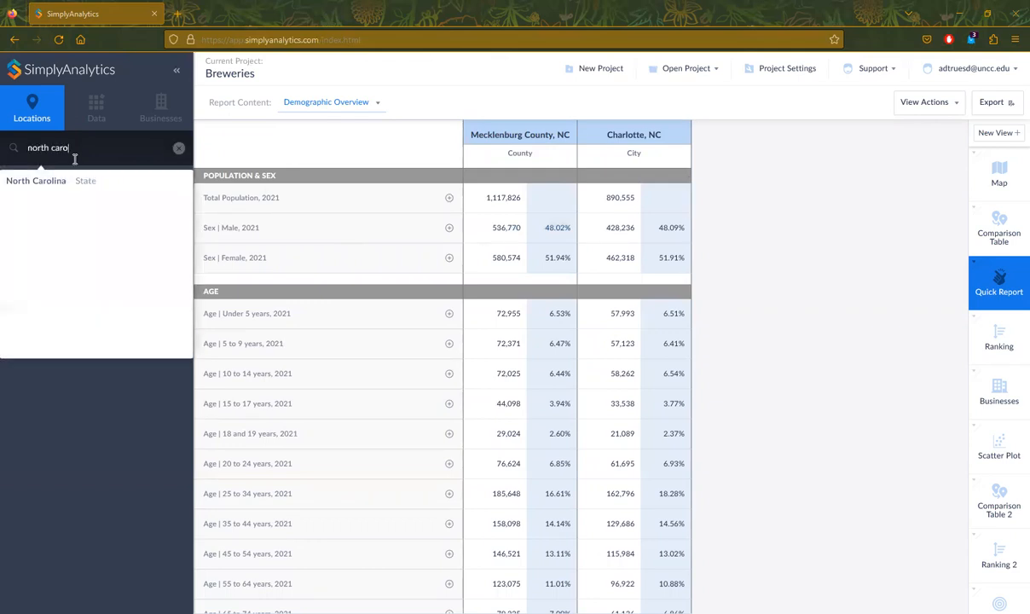
left_click(72, 182)
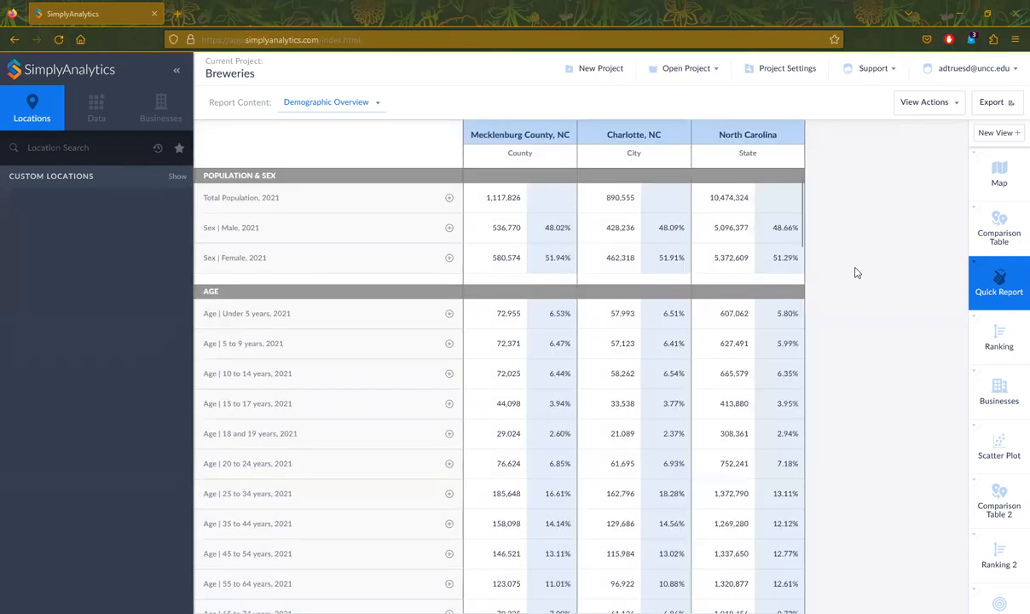
left_click_drag(742, 133, 516, 129)
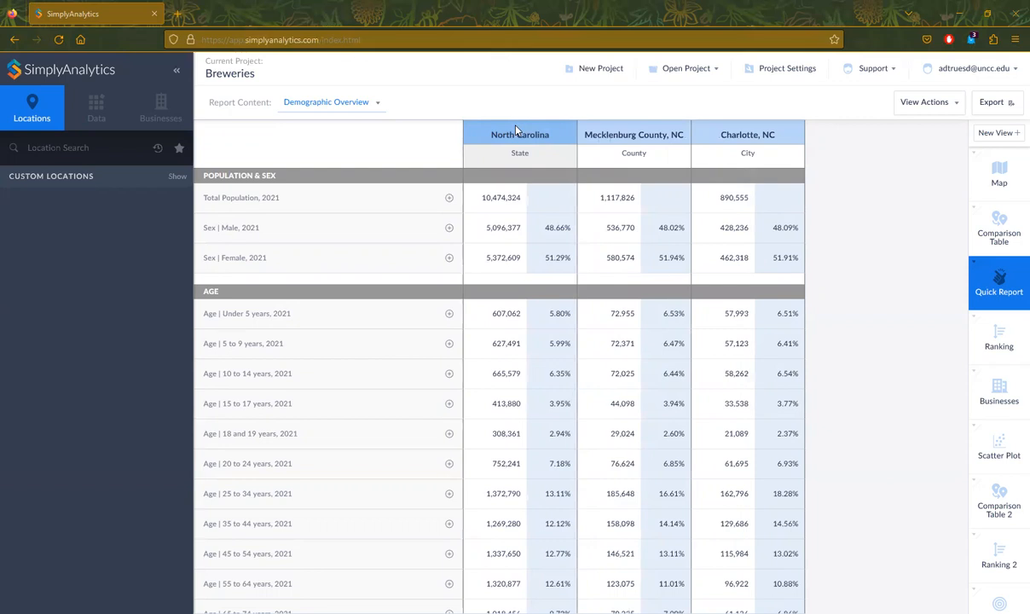
Open the existing Ring Study and, after reviewing its radius figures, switch its central location to BG0056042, Mecklenburg County, NC
left_click(982, 133)
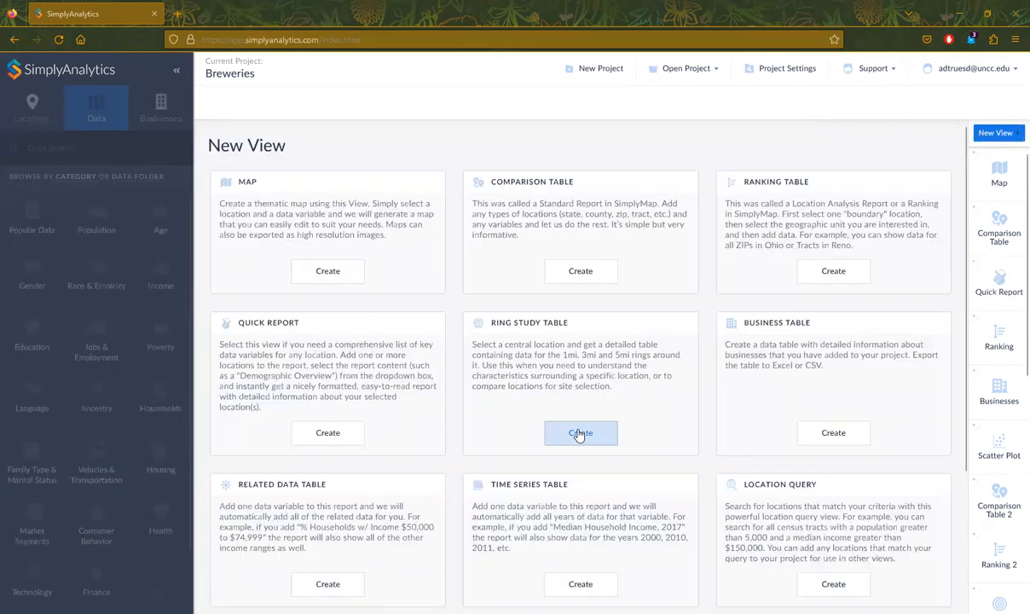
scroll(996, 483, "down", 2)
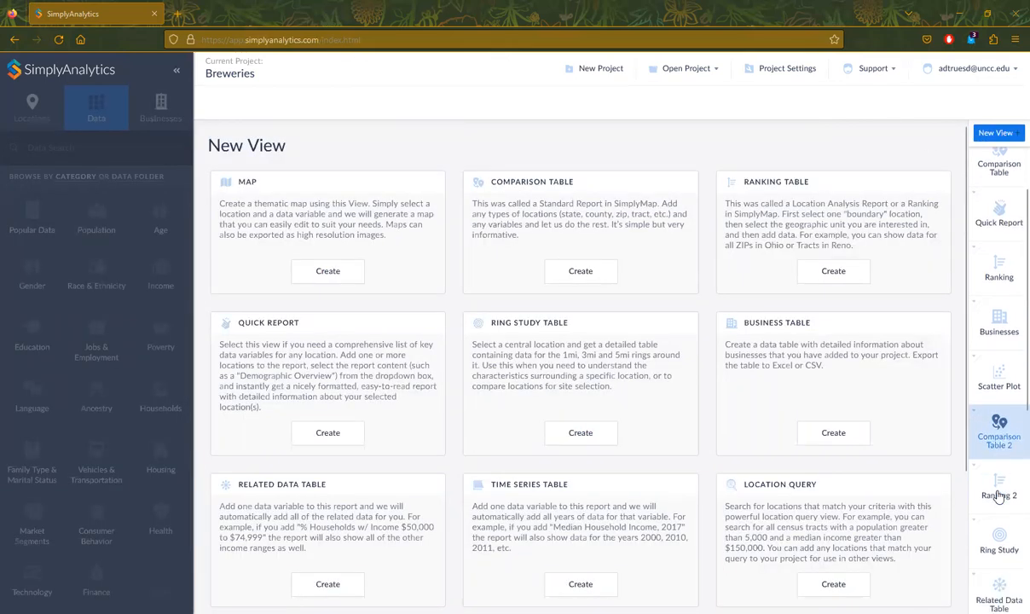
left_click(997, 467)
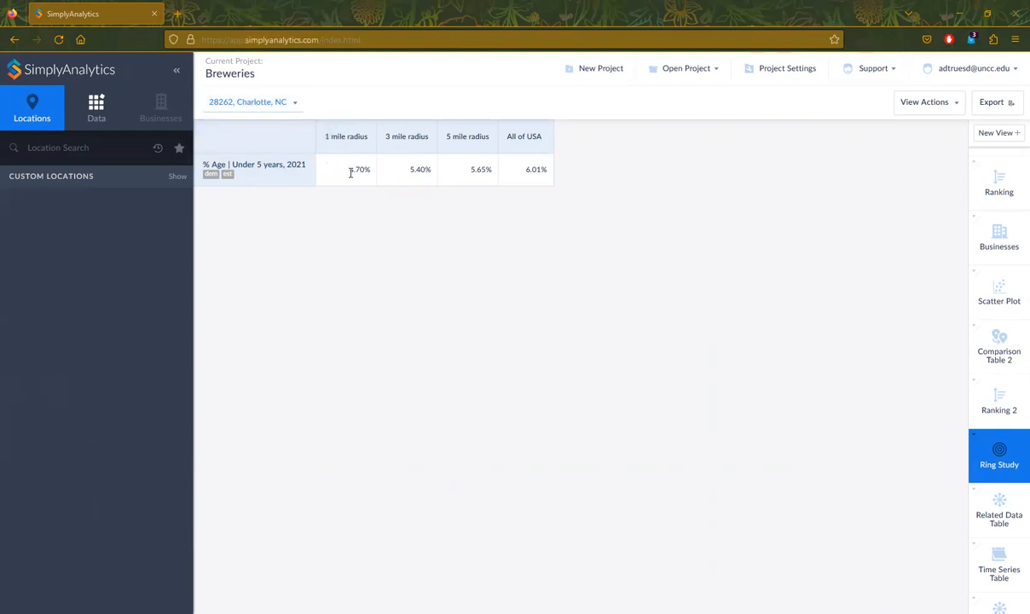
left_click_drag(350, 170, 371, 170)
left_click_drag(411, 170, 488, 169)
left_click(464, 244)
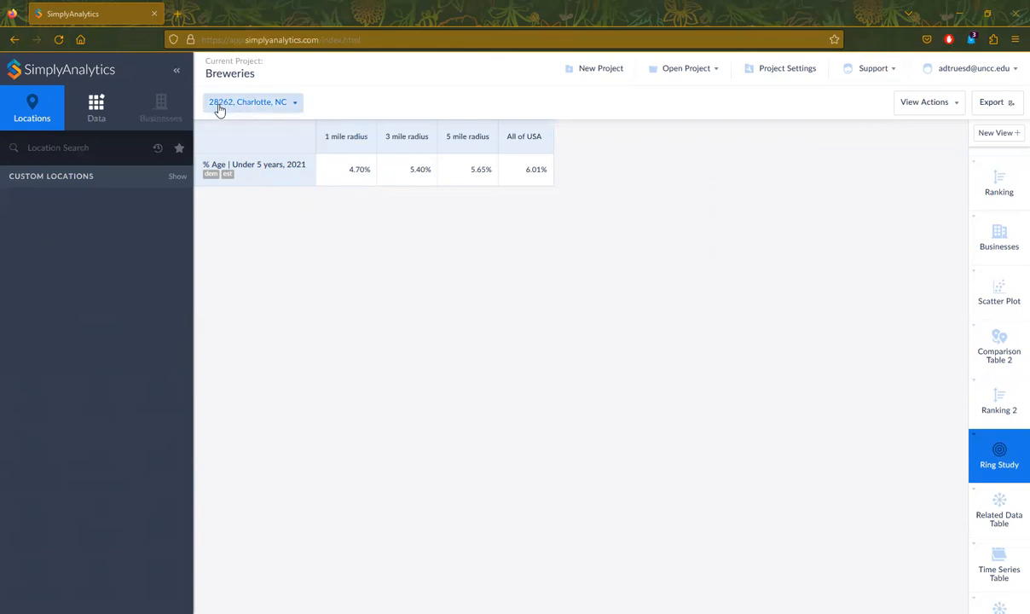
left_click(257, 109)
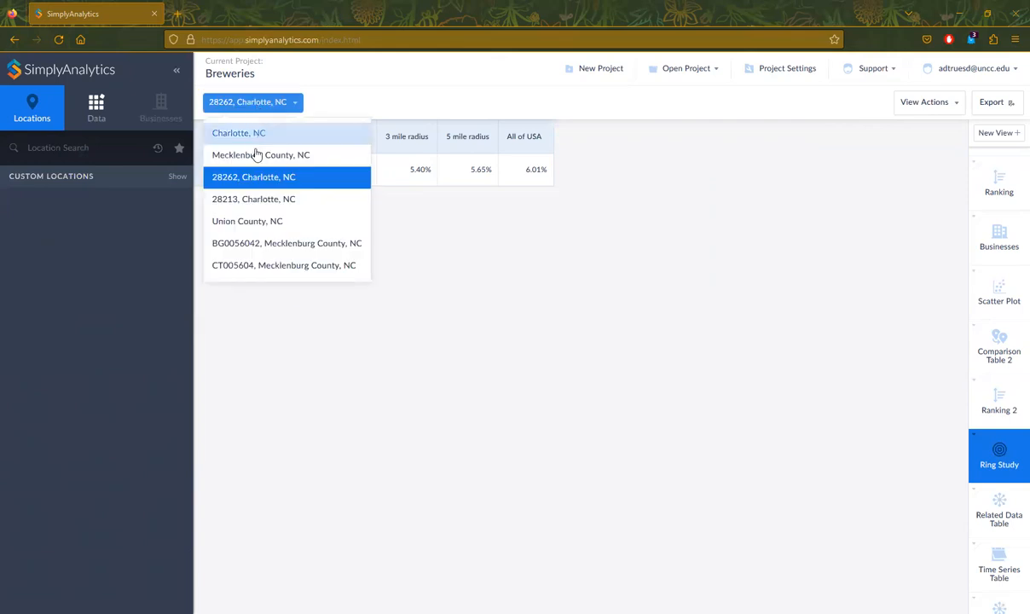
left_click(225, 249)
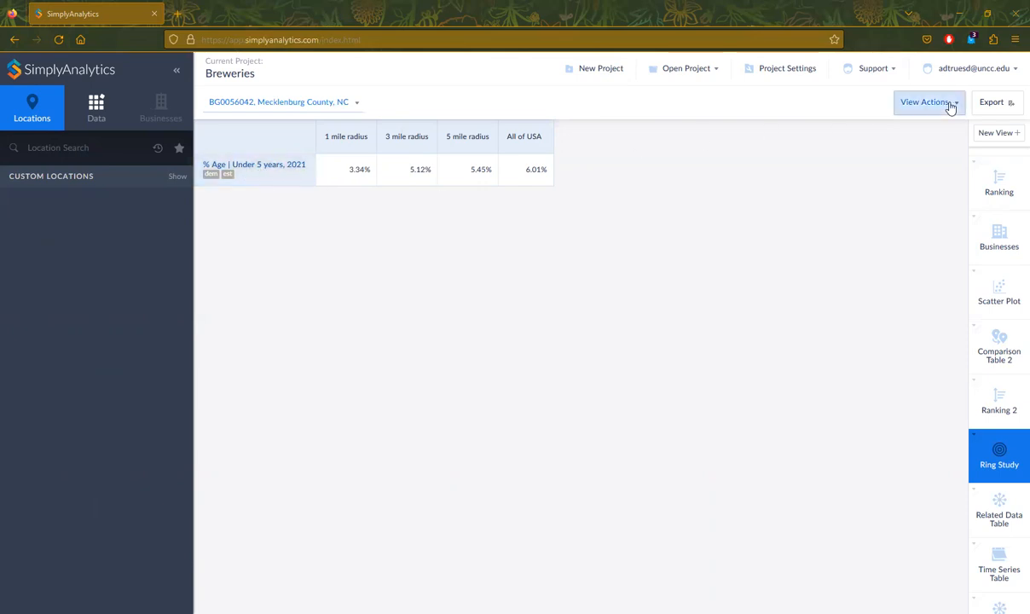
Create a Related Data Table of Alcoholic beverages | Away from home | Beer and ale, 2022 for Charlotte, Mecklenburg County and 28262
left_click(995, 133)
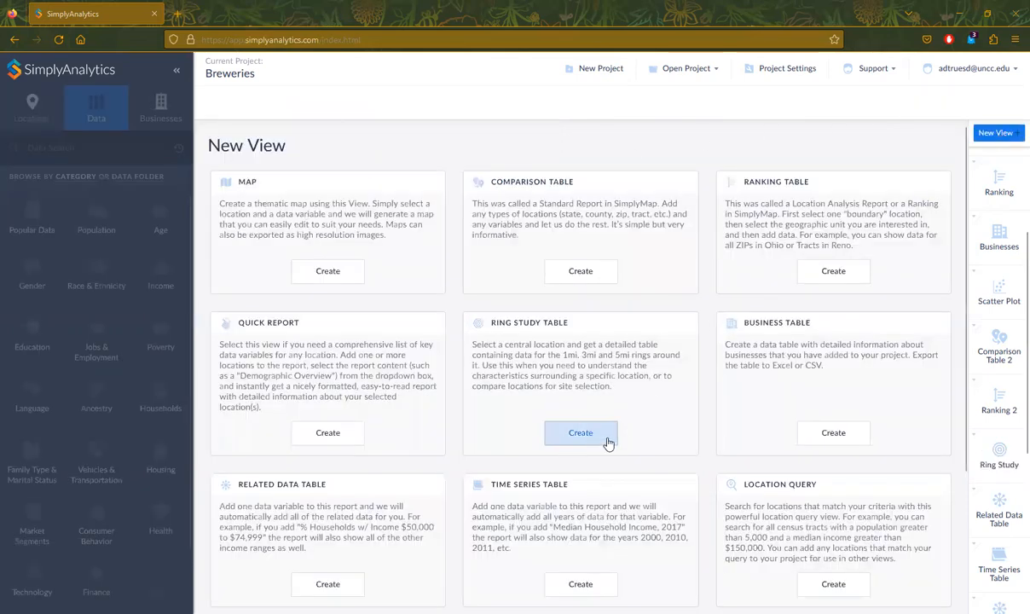
scroll(399, 493, "down", 2)
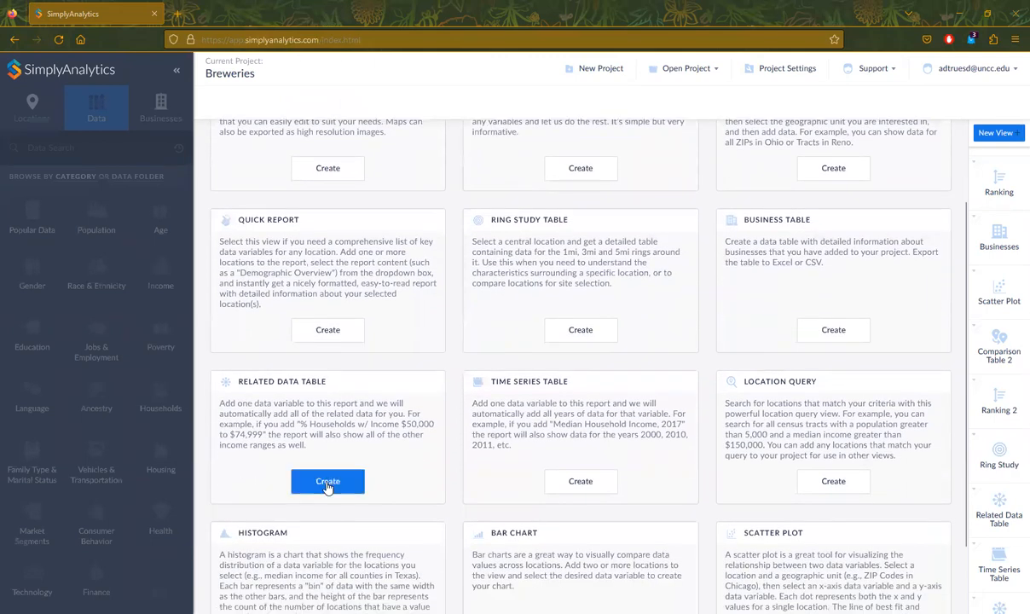
left_click(327, 482)
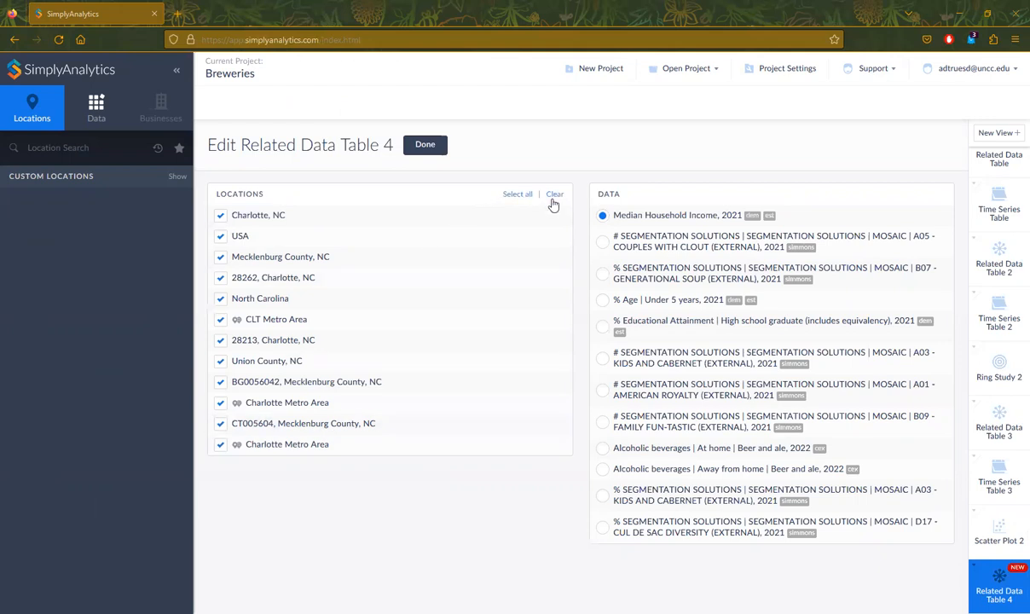
left_click(525, 194)
left_click(221, 257)
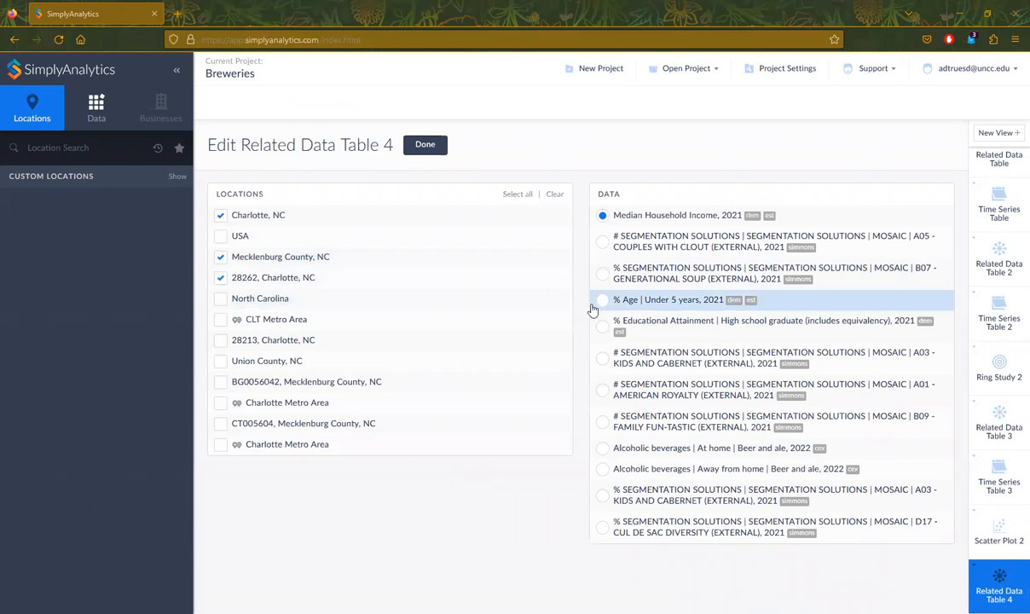
left_click(602, 469)
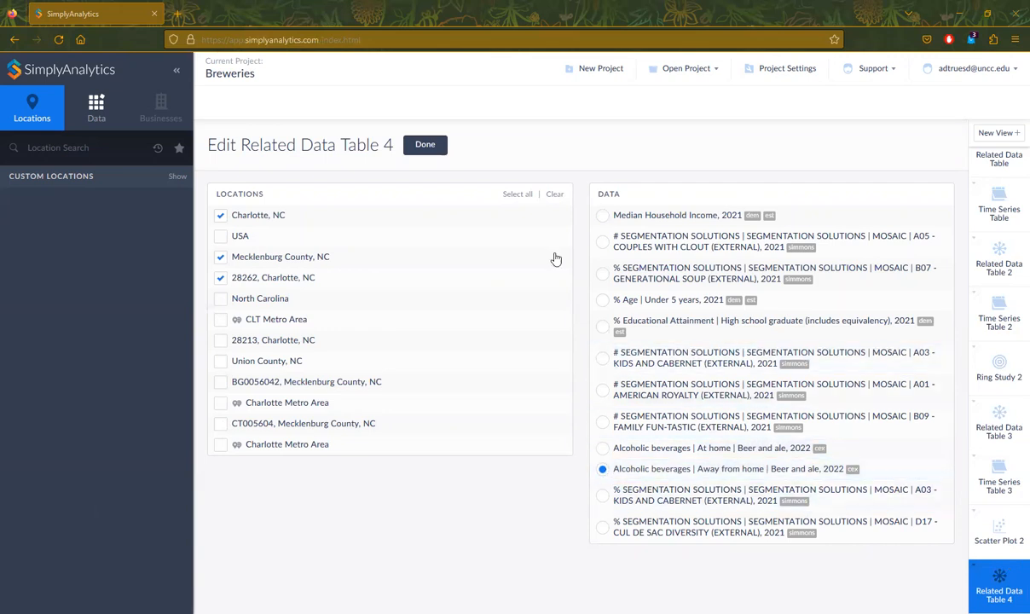
left_click(426, 149)
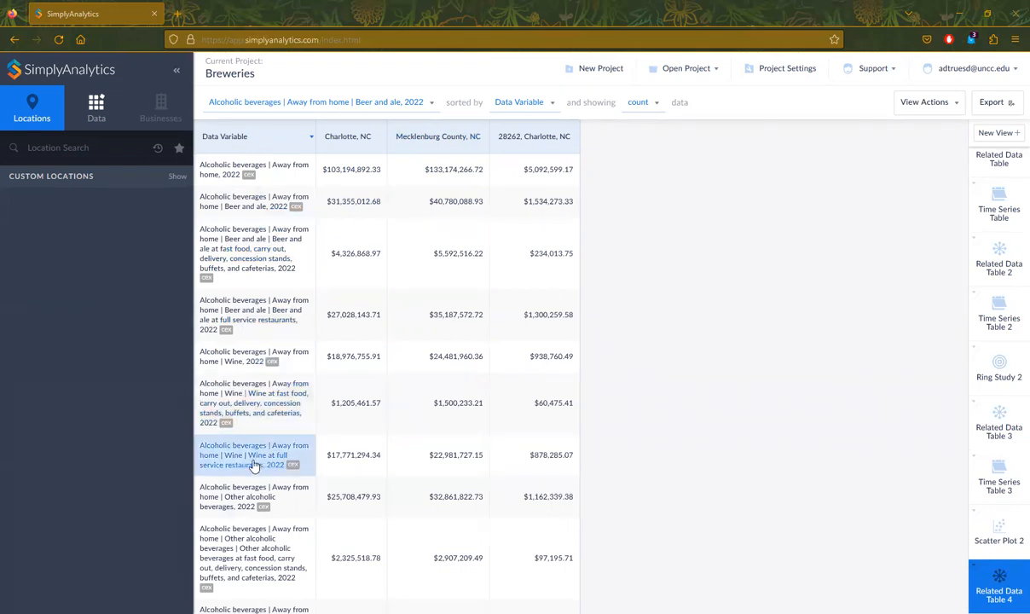
Look through the related alcoholic beverage variables and read the metadata of the 2022 beer and ale at fast food variable
scroll(253, 465, "down", 2)
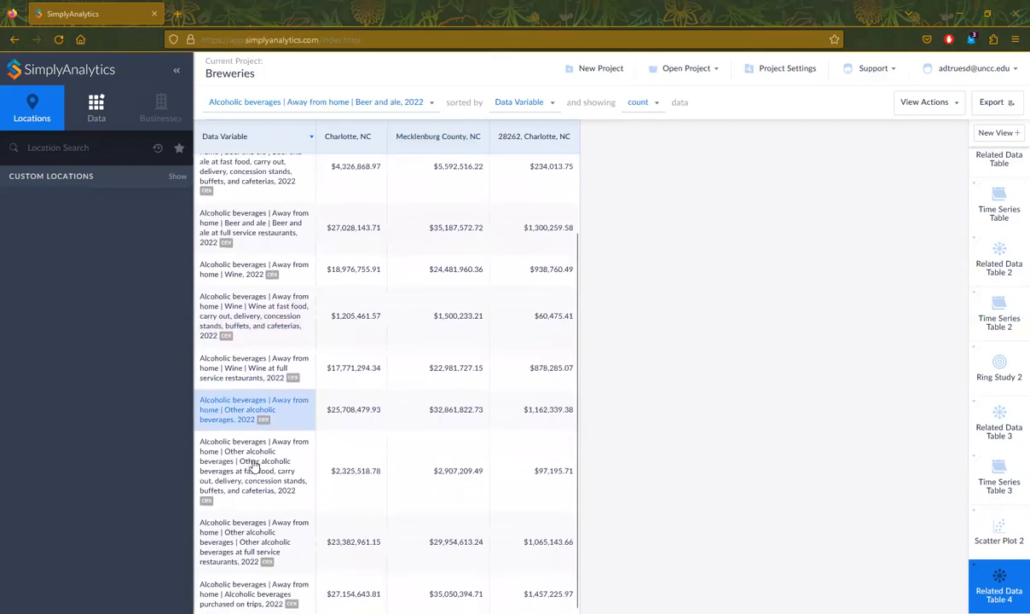
scroll(253, 466, "up", 2)
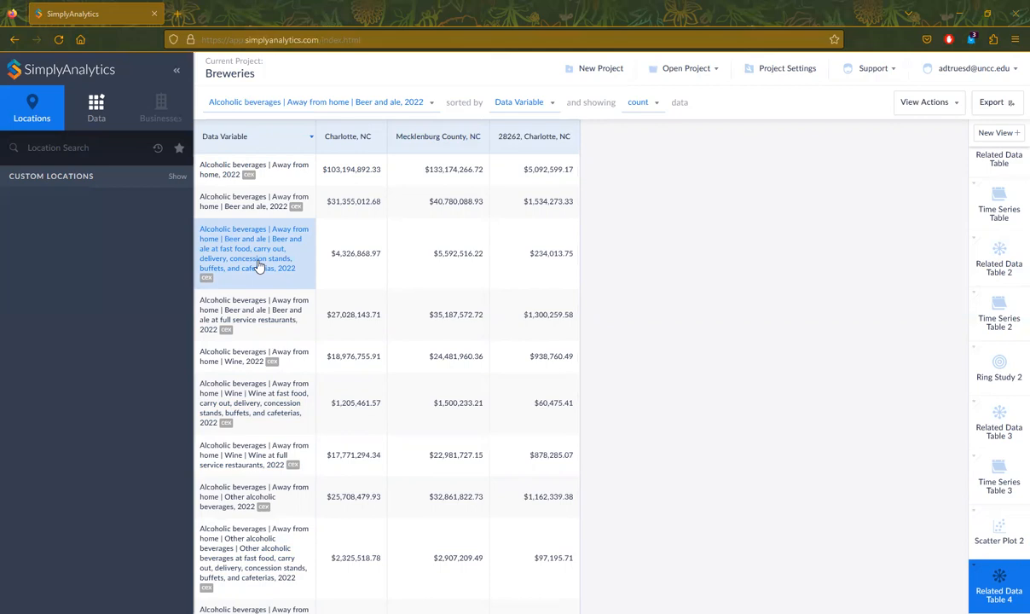
left_click(259, 267)
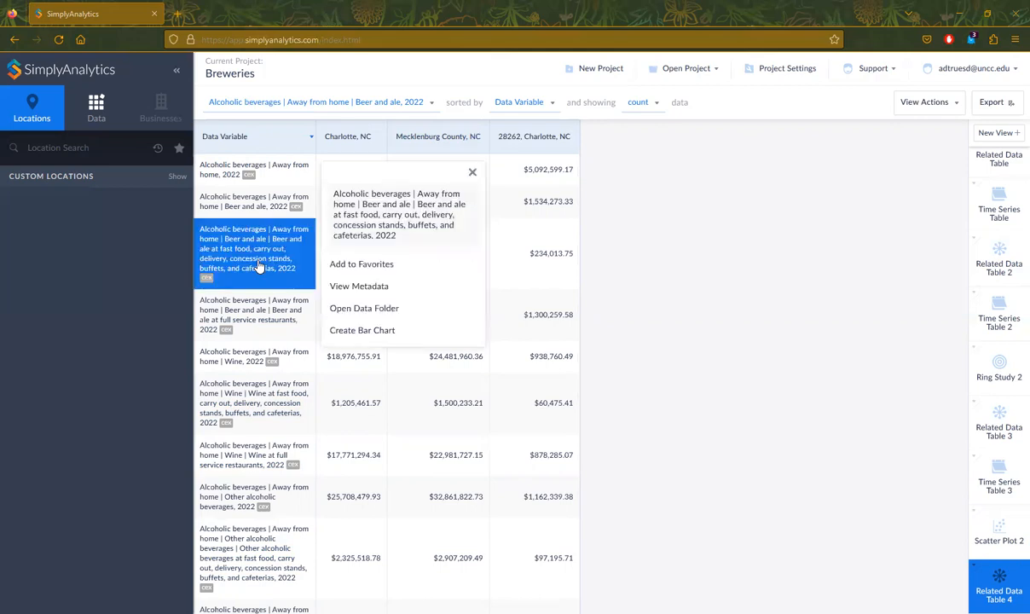
left_click(345, 285)
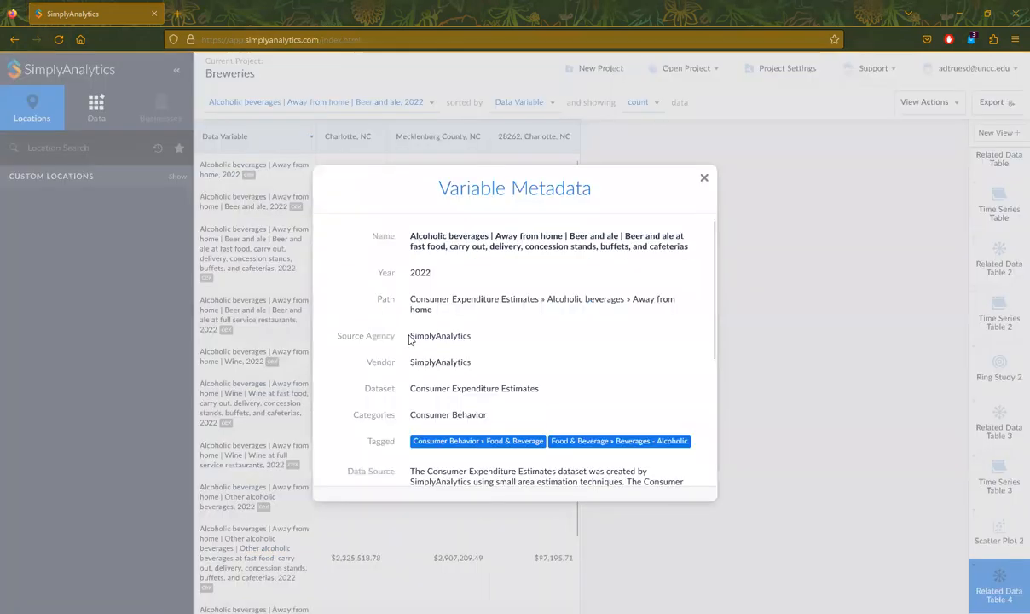
scroll(455, 406, "down", 5)
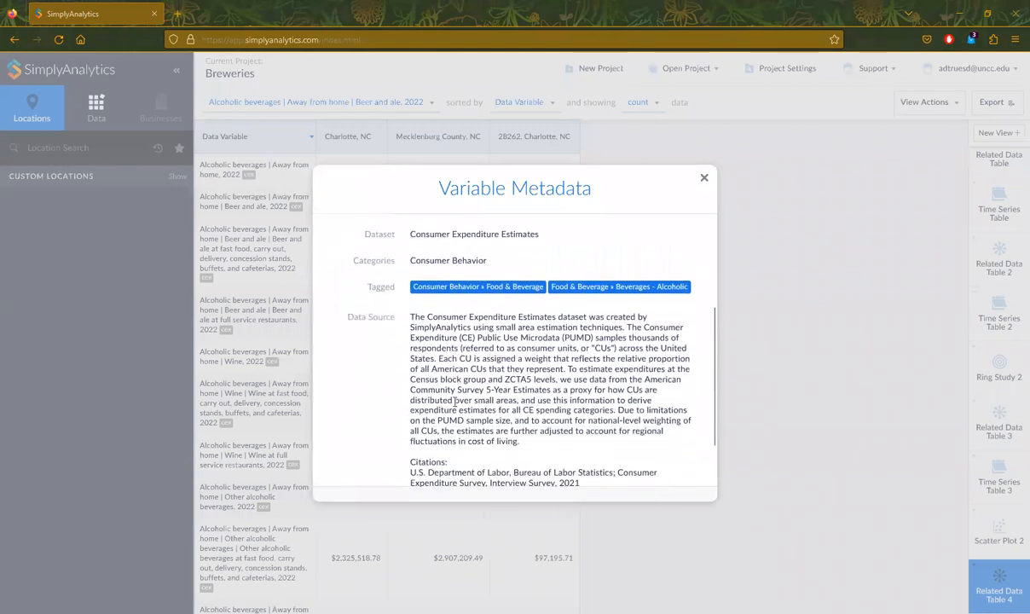
scroll(454, 406, "down", 1)
scroll(455, 406, "up", 6)
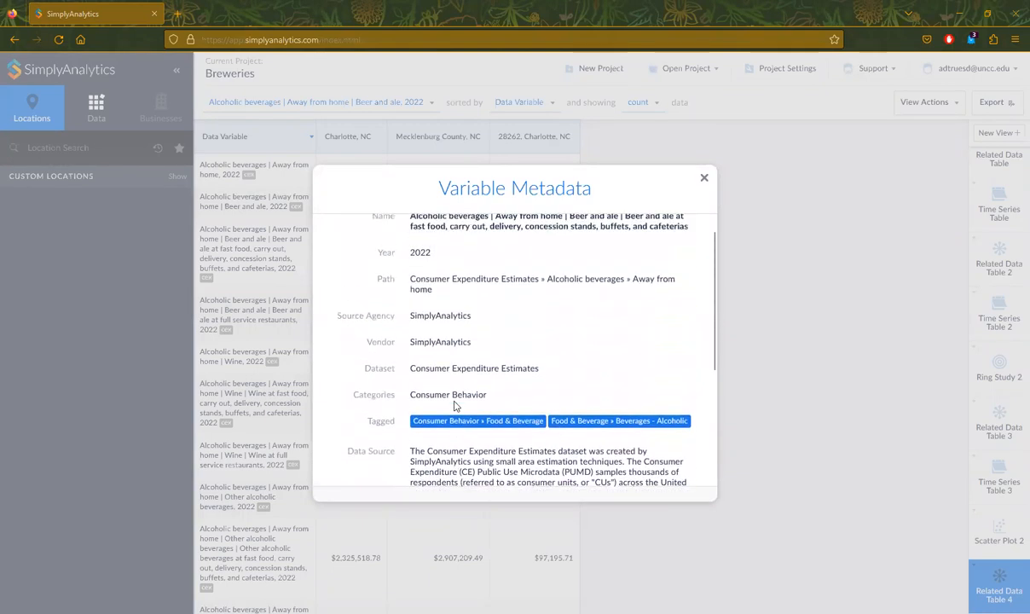
left_click_drag(411, 236, 517, 416)
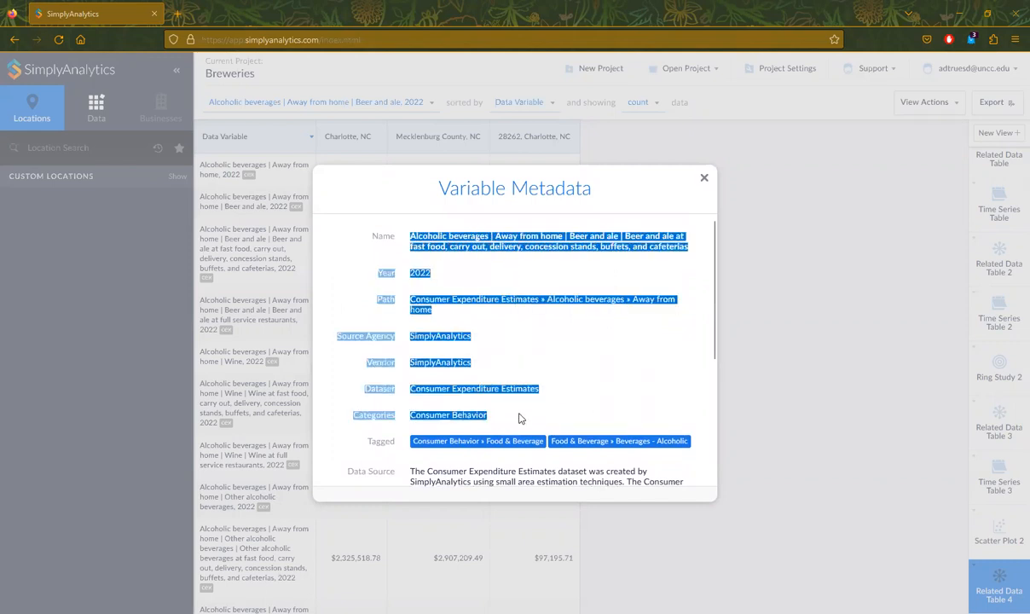
left_click(704, 178)
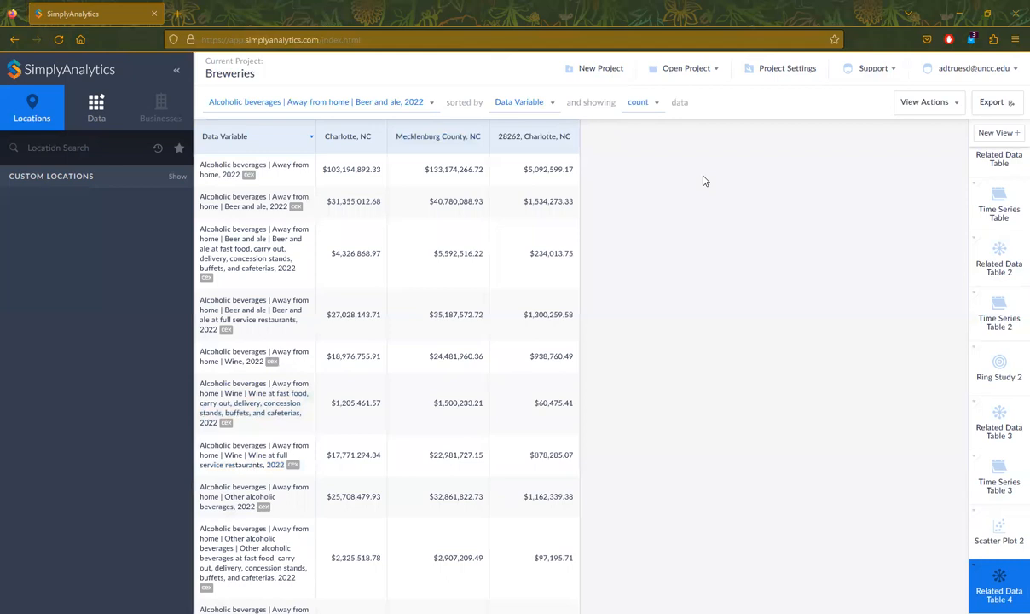
Create a Time Series Table of Median Household Income, 2021 with Charlotte, NC as the only location
left_click(989, 135)
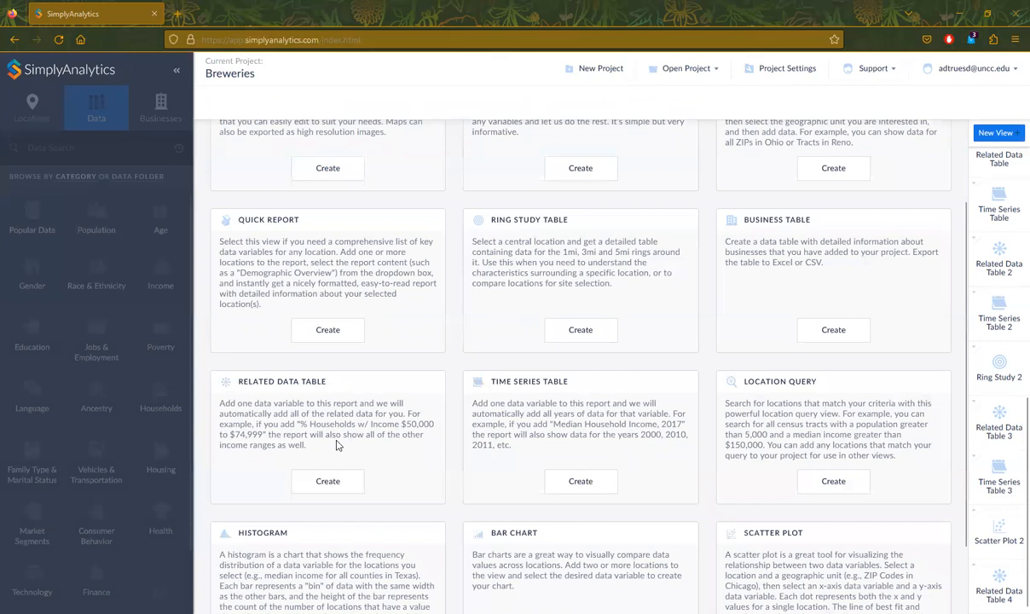
left_click(570, 483)
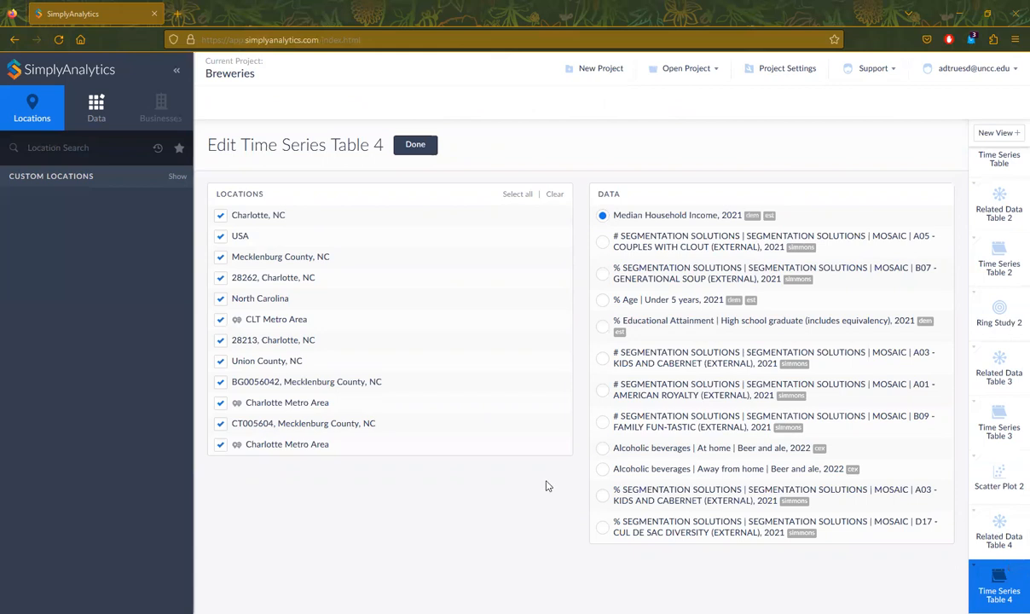
left_click(554, 195)
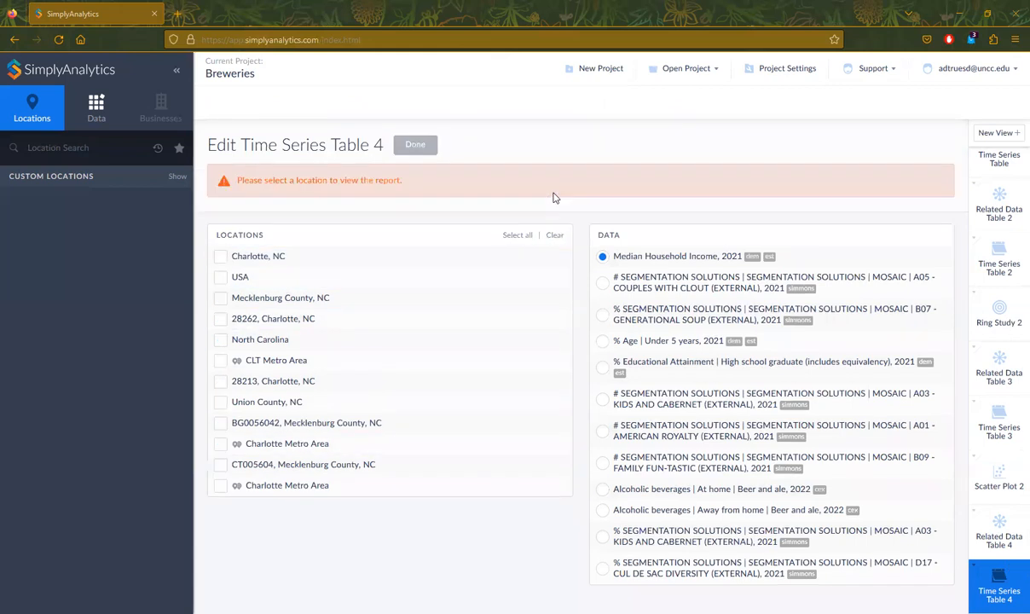
left_click(221, 259)
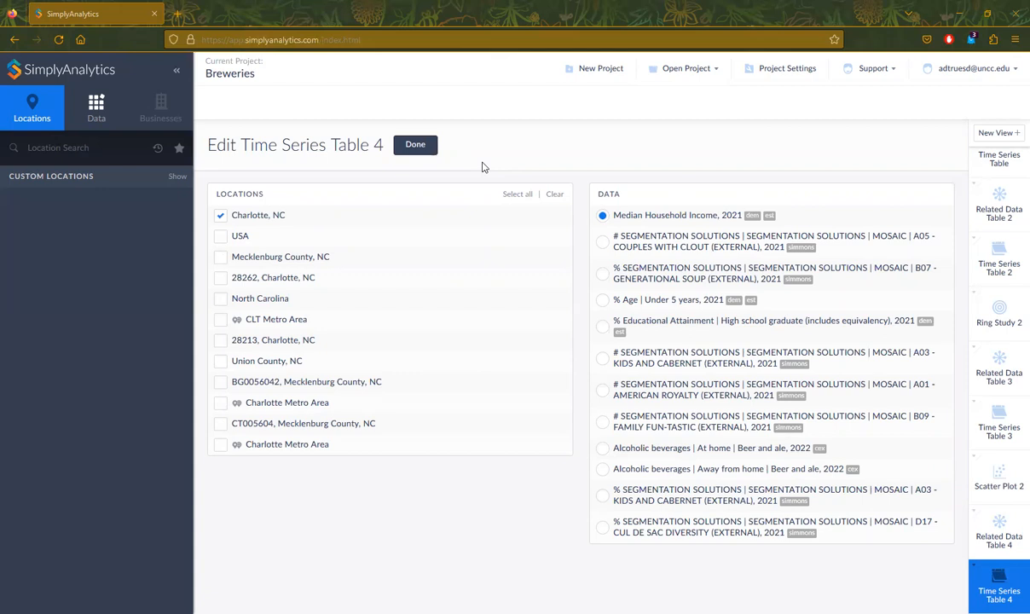
left_click(416, 152)
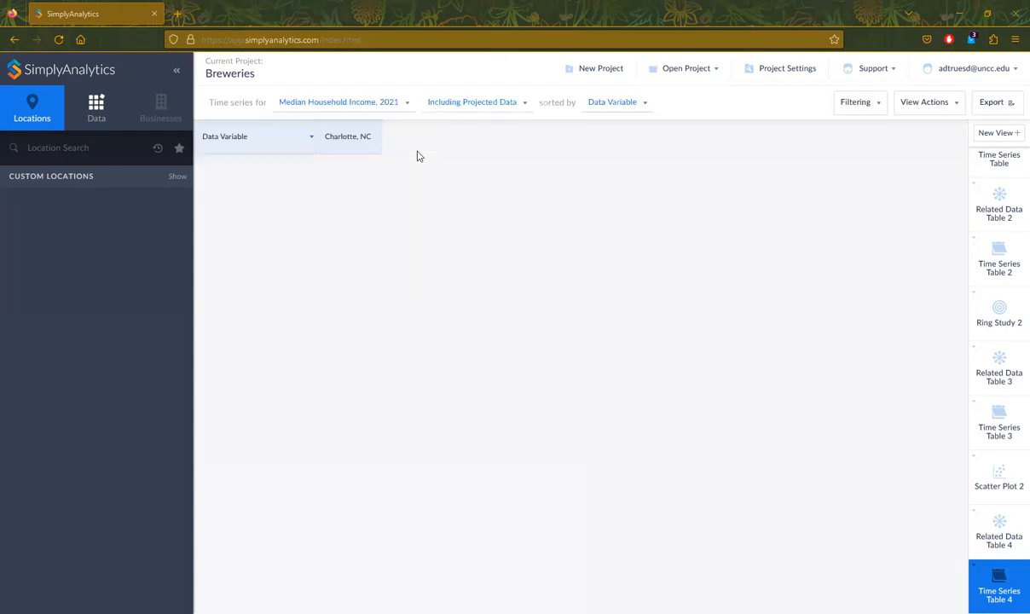
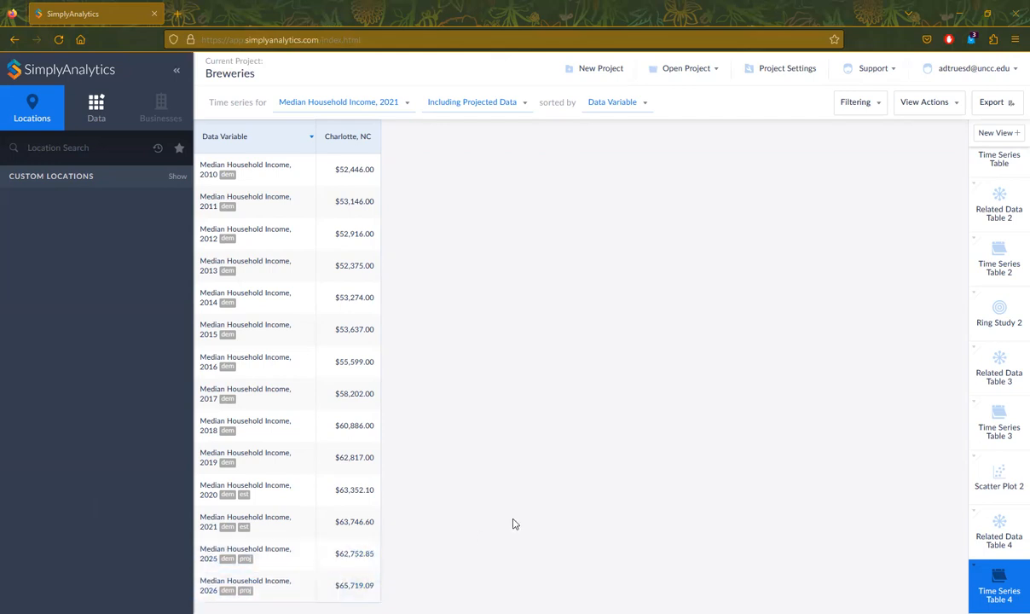
Look over the remaining new view types, including Location Query, Histogram, Bar Chart and Scatter Plot
left_click(994, 132)
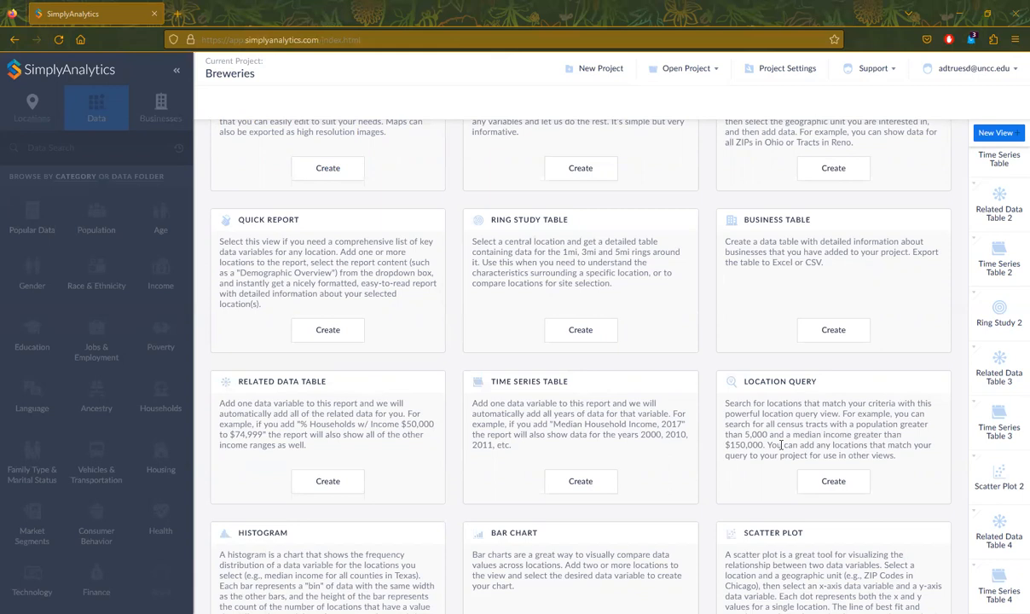
scroll(780, 445, "down", 2)
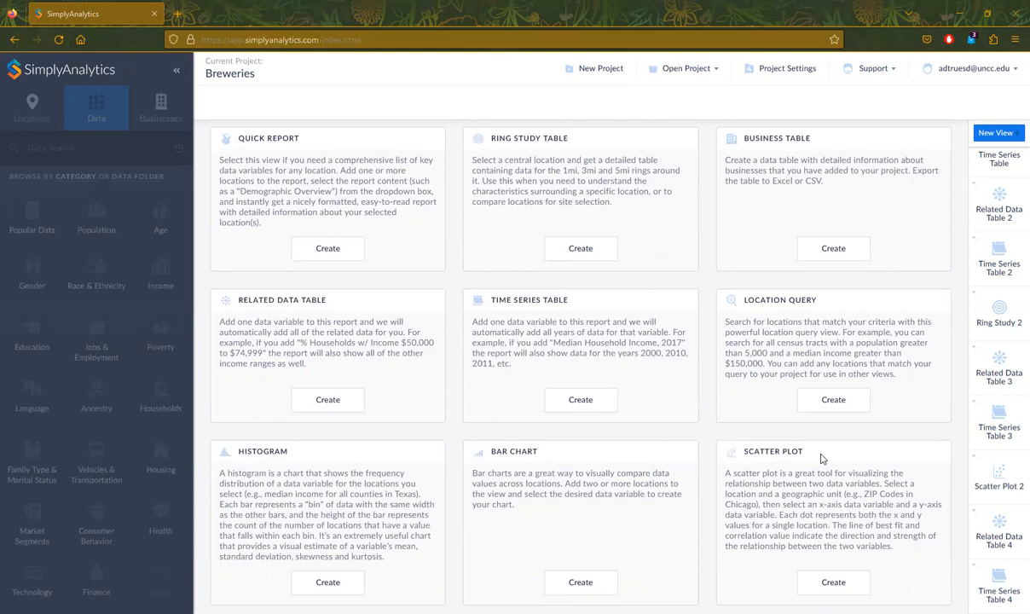
scroll(983, 354, "up", 3)
Open the Map view and remove the Drinking Places (Alcoholic Beverages) business layer, NAICS 722410, from its legend
scroll(983, 354, "up", 5)
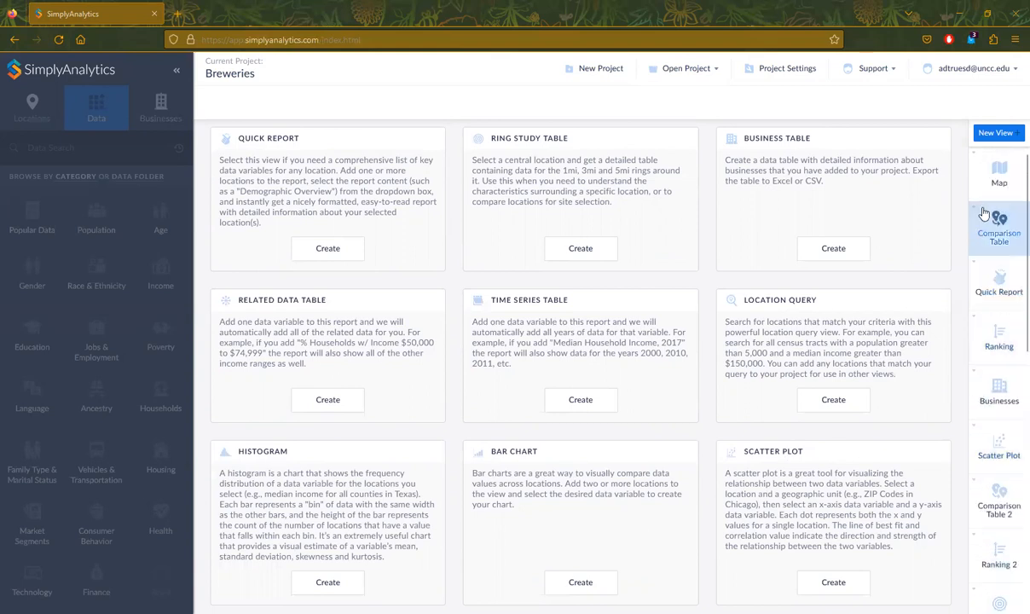
left_click(995, 175)
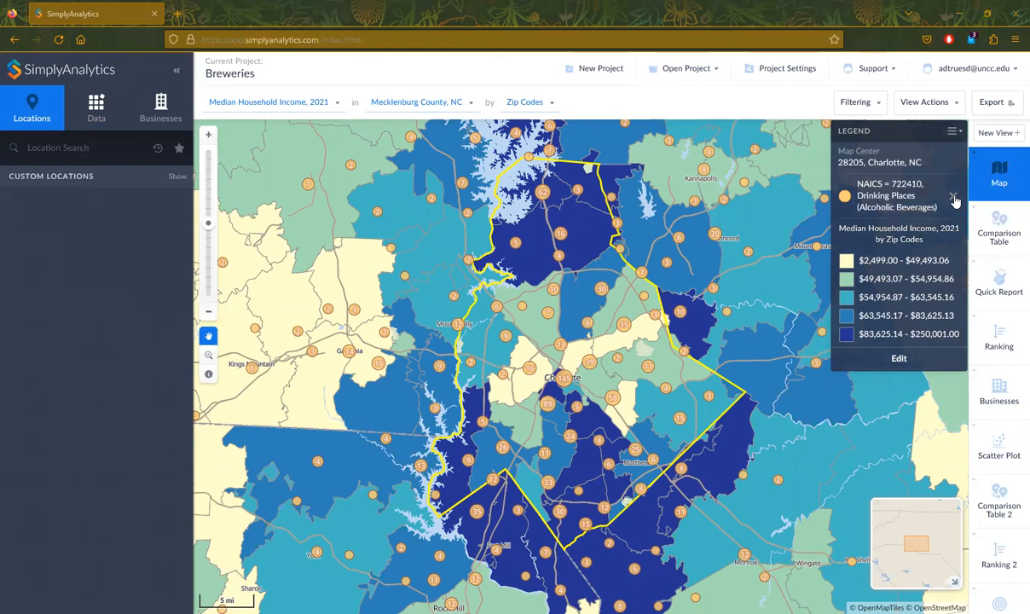
left_click(956, 197)
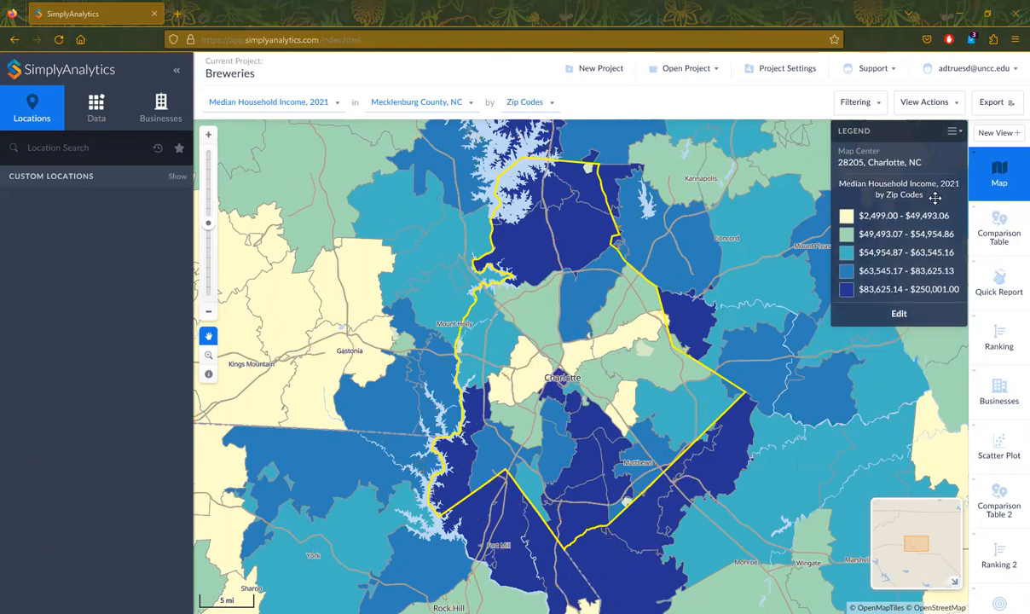
Crop the map export to Letter size in Portrait orientation, framed around Mecklenburg County, and continue to the layout stage
left_click(991, 105)
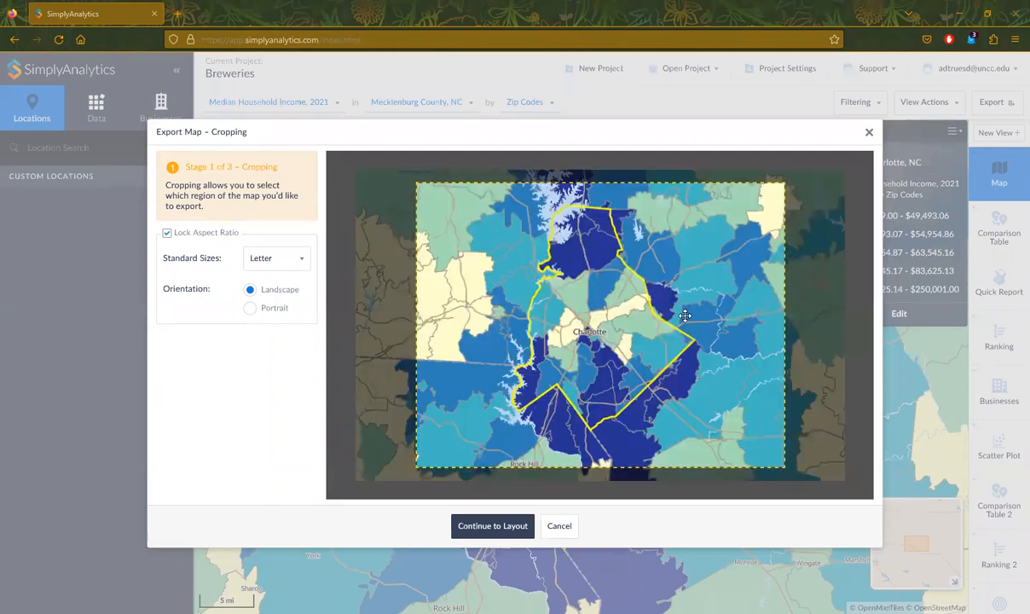
left_click_drag(672, 285, 698, 337)
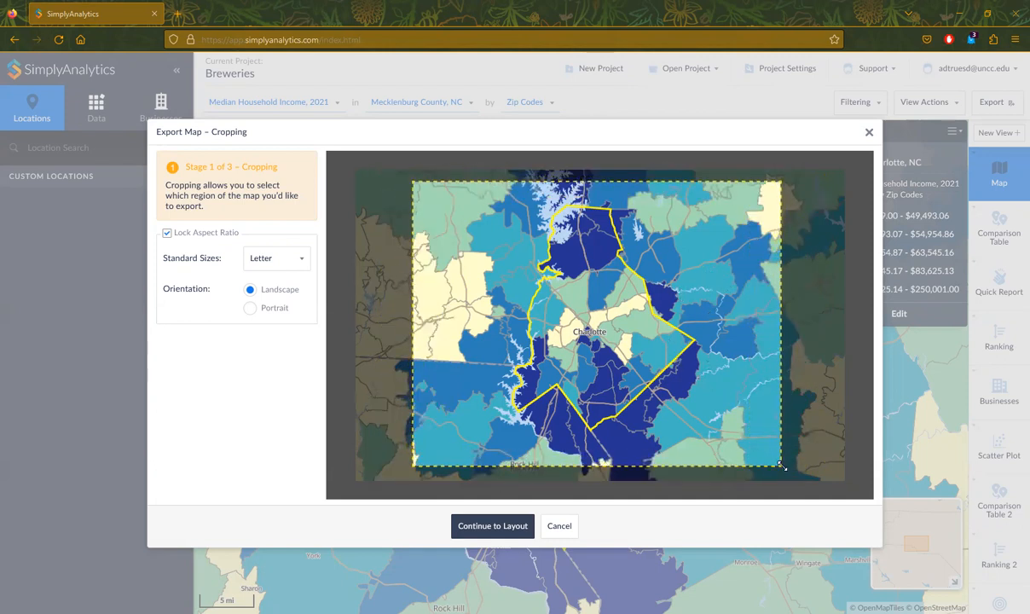
left_click_drag(782, 465, 736, 450)
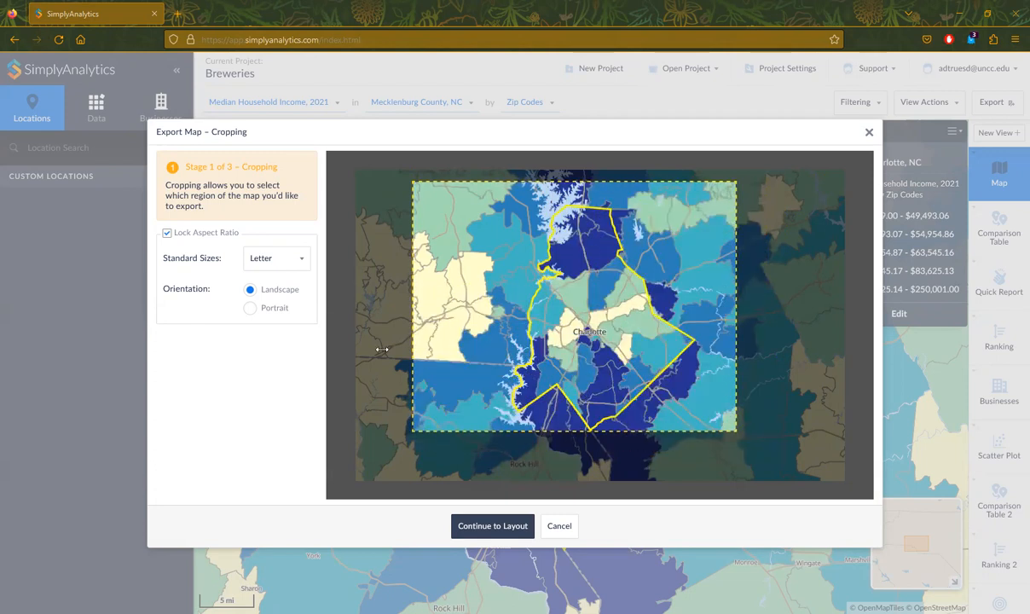
left_click(249, 308)
left_click_drag(450, 342, 499, 369)
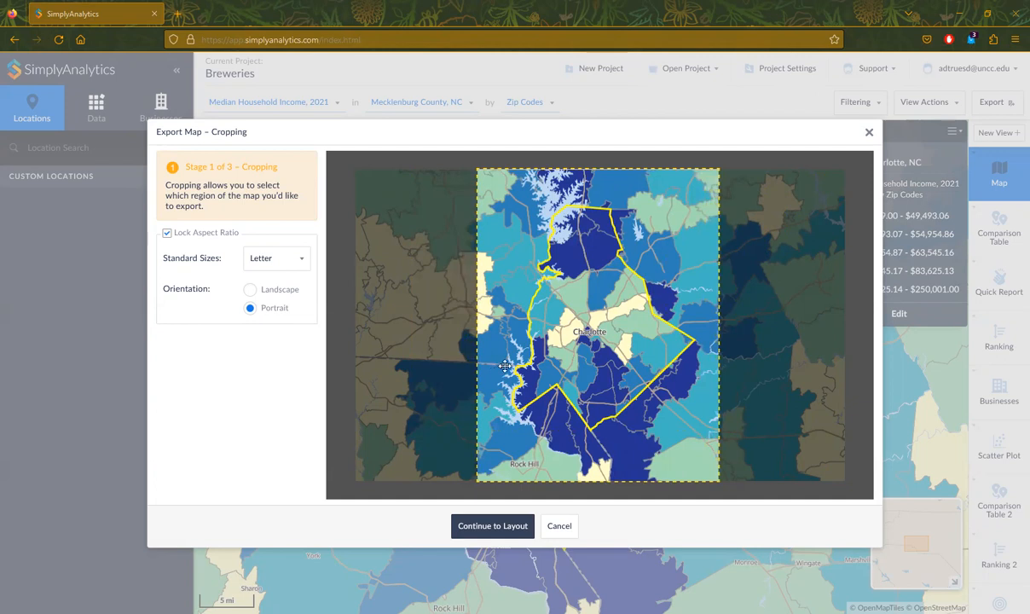
left_click(483, 526)
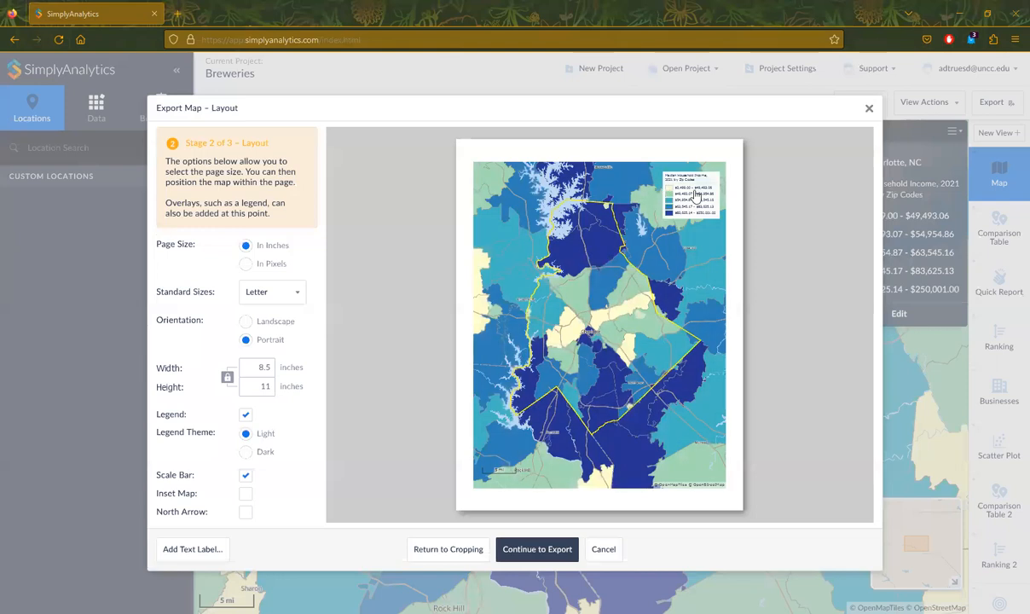
Place the legend in the page's lower-right corner with the Dark theme and enlarge it until its text is readable
left_click_drag(696, 194, 722, 488)
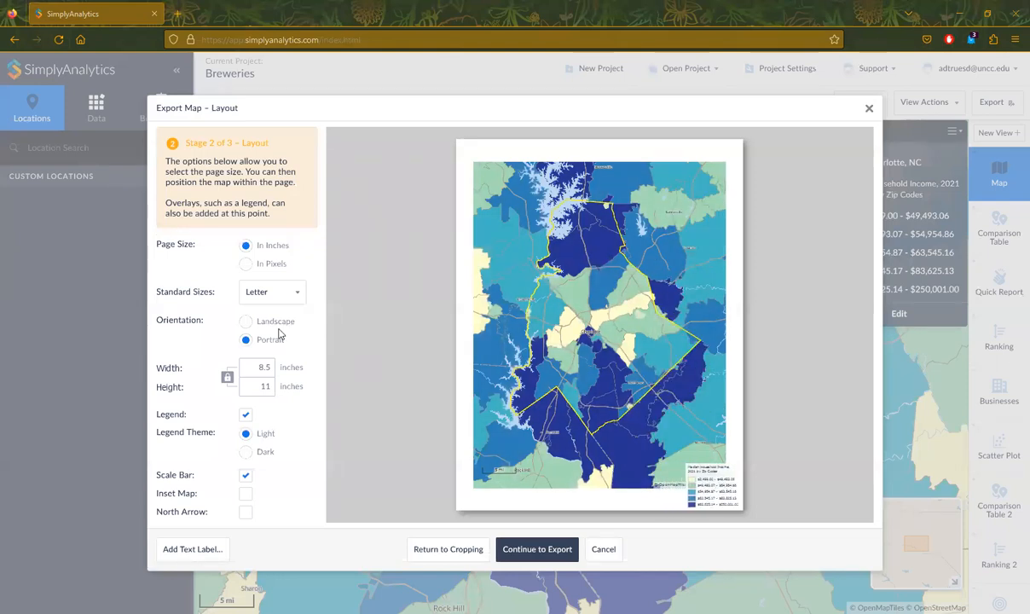
left_click(246, 452)
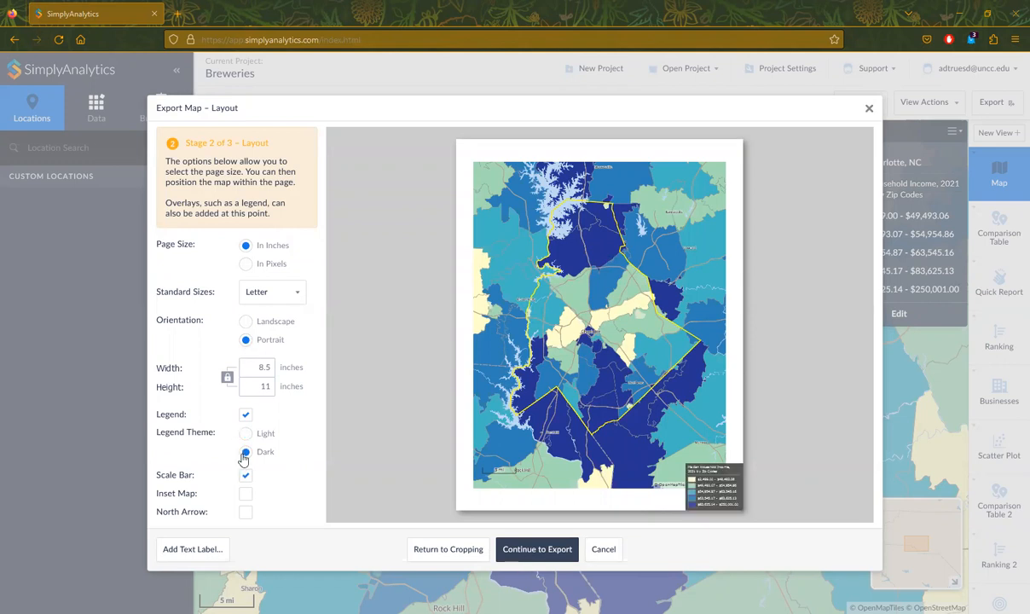
left_click_drag(686, 465, 631, 435)
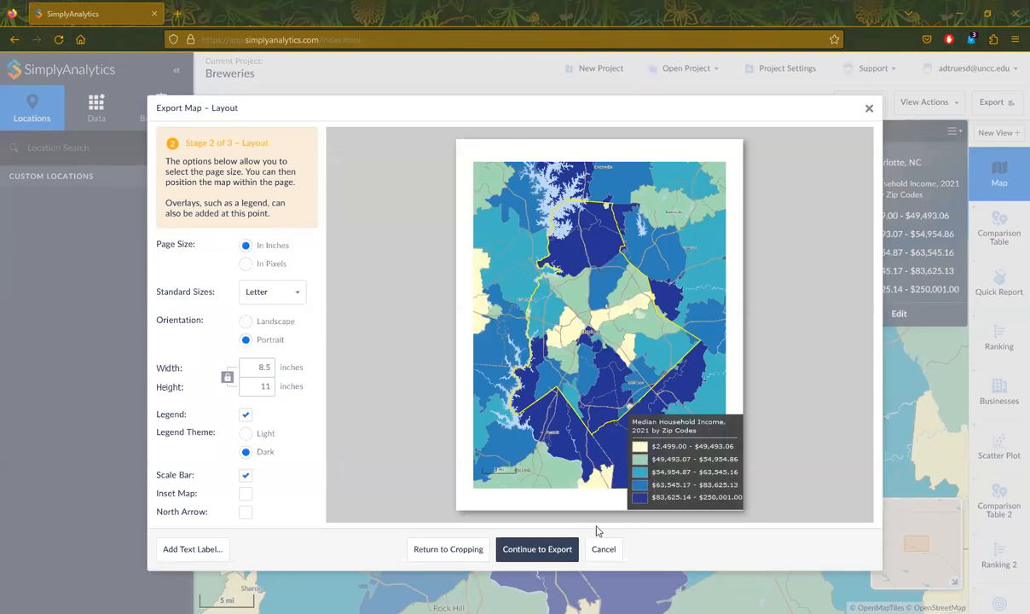
Examine the page width and height settings and the standard page sizes on offer
double_click(266, 367)
double_click(266, 386)
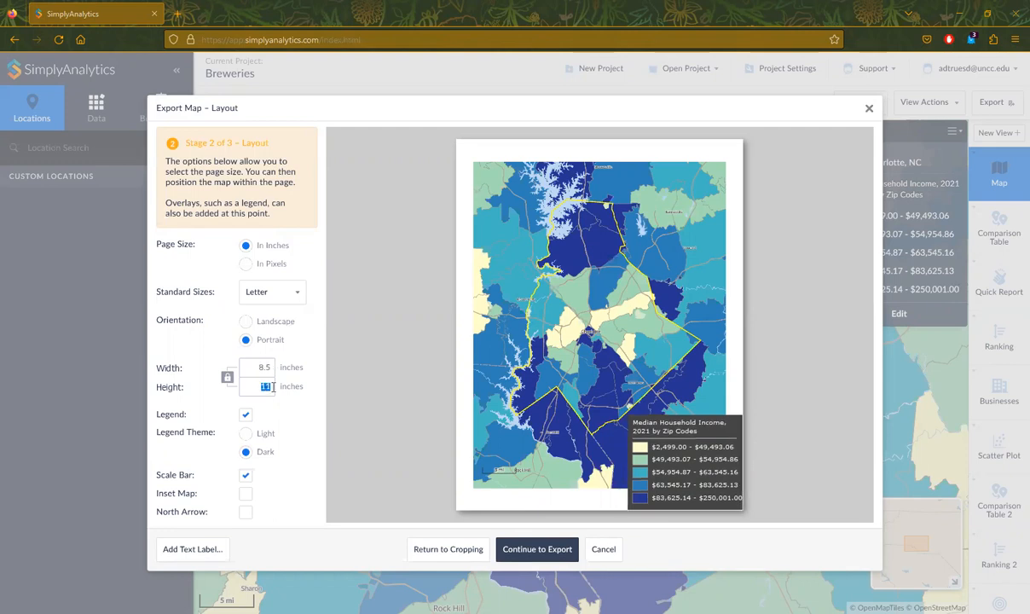
left_click(271, 291)
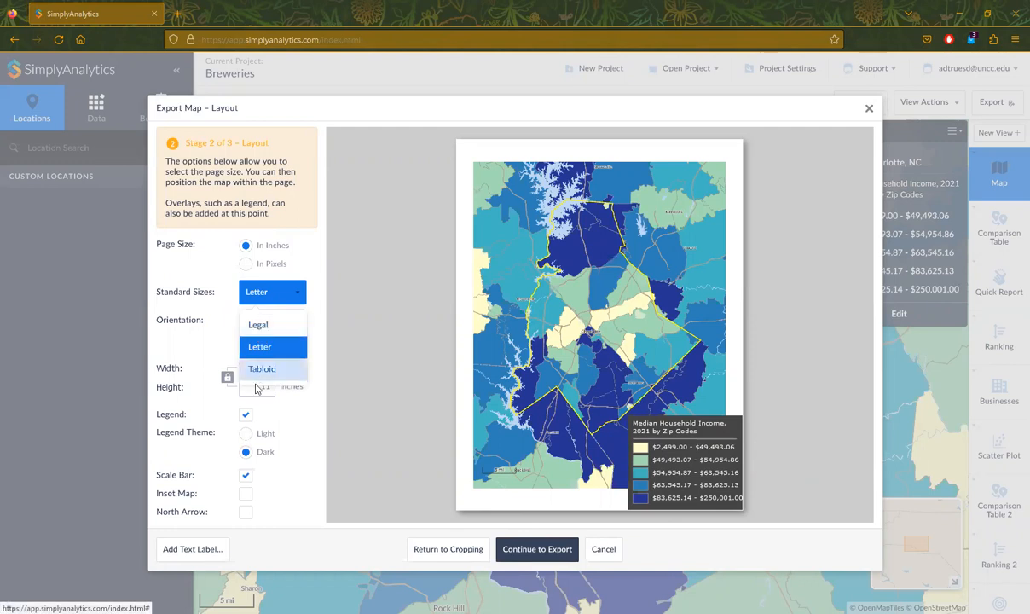
left_click(271, 452)
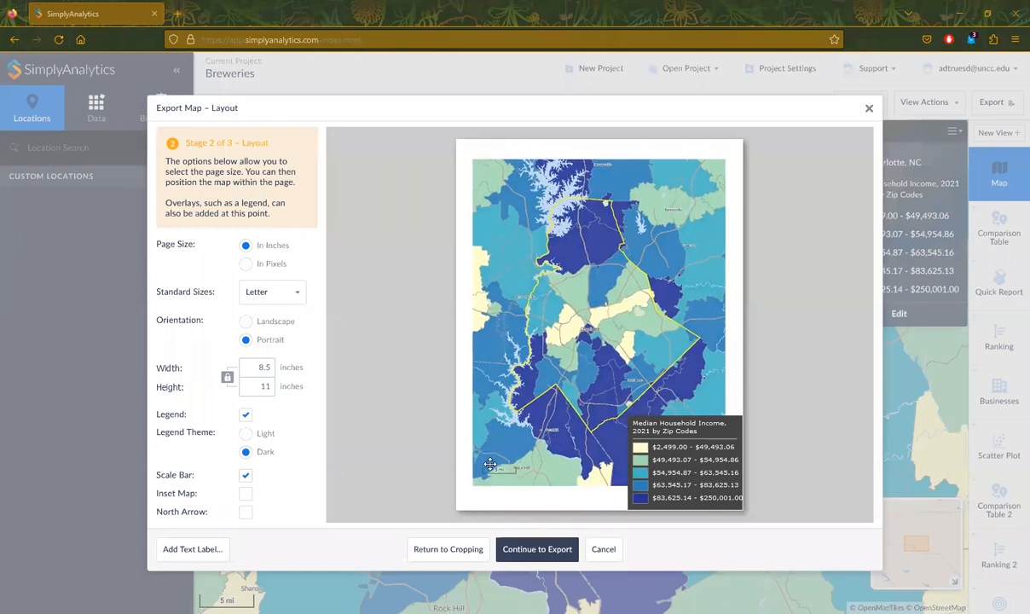
Place the scale bar below the map, and add an inset map in the page's upper-right corner and a north arrow in the upper-left
left_click_drag(493, 473, 494, 499)
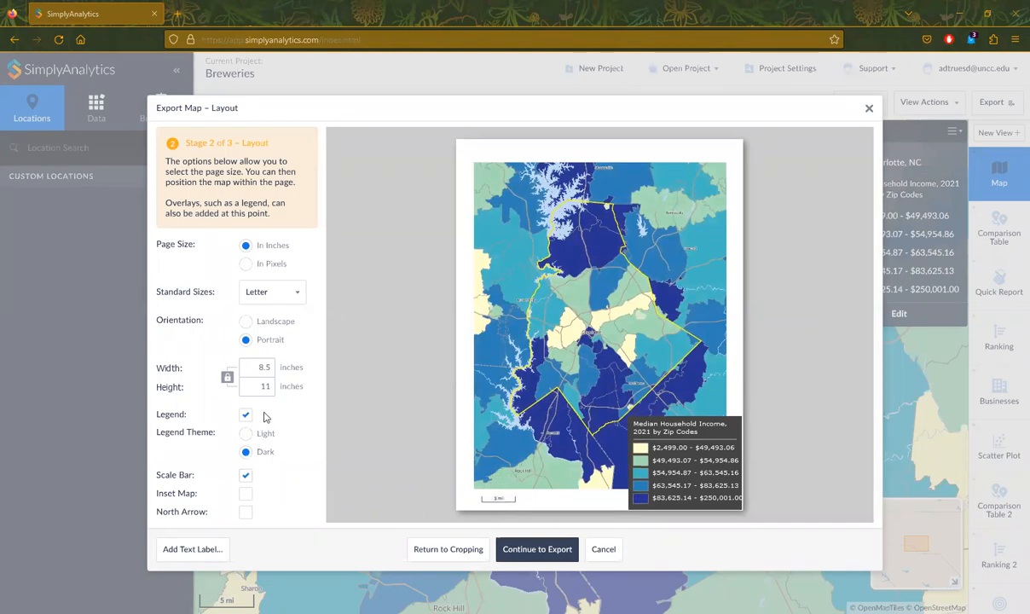
left_click(246, 494)
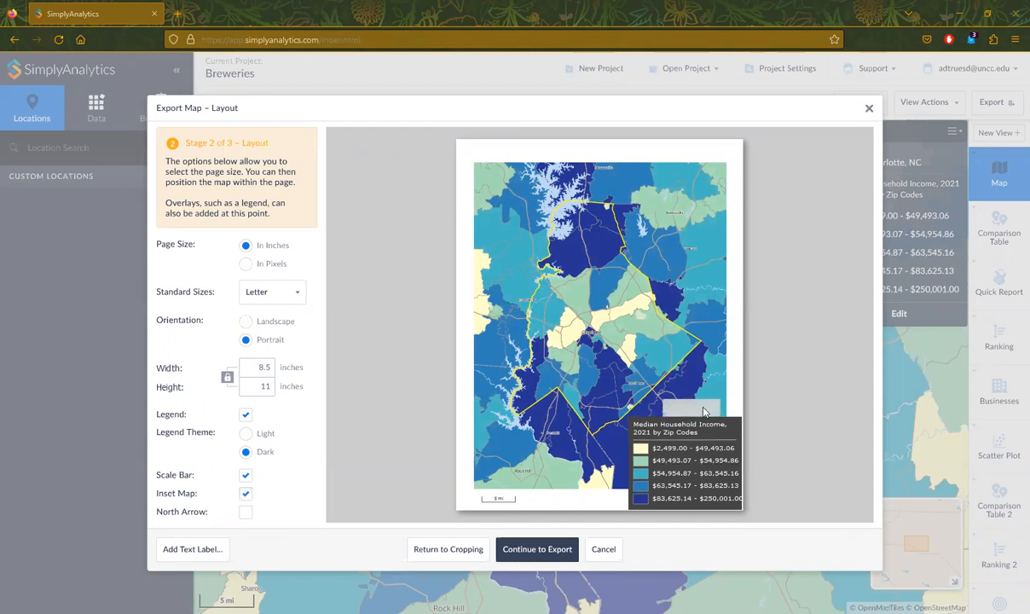
left_click_drag(704, 357, 722, 148)
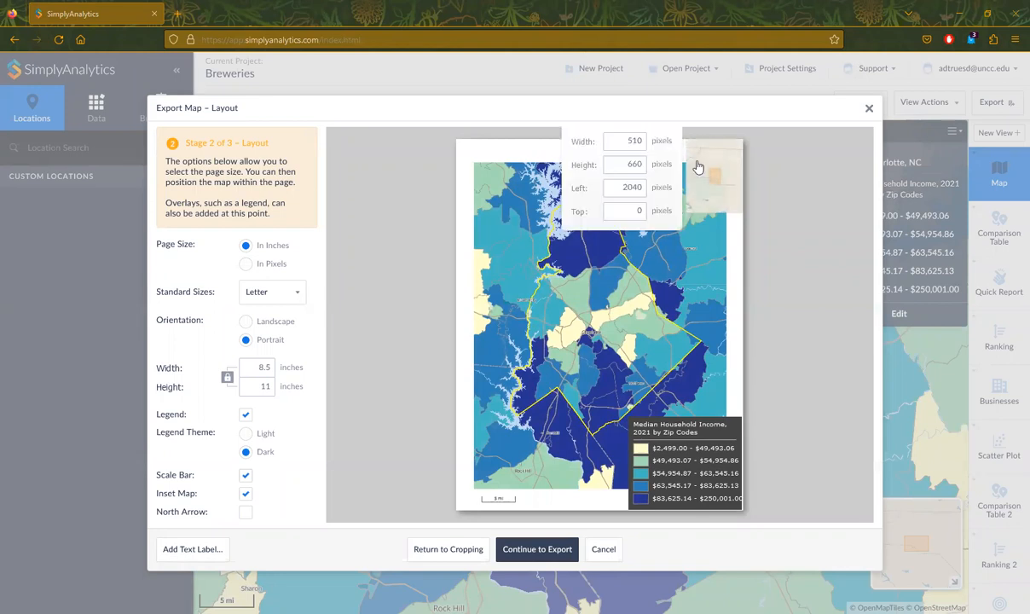
left_click(245, 512)
left_click_drag(489, 186, 463, 156)
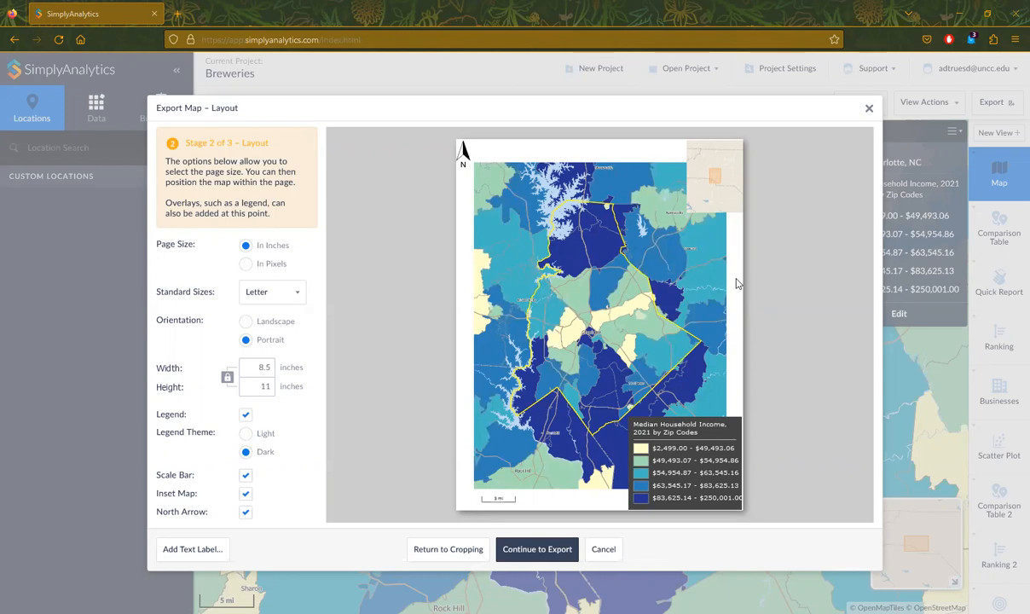
Set the map export to save to the computer in PNG format, and cancel the export
left_click(532, 550)
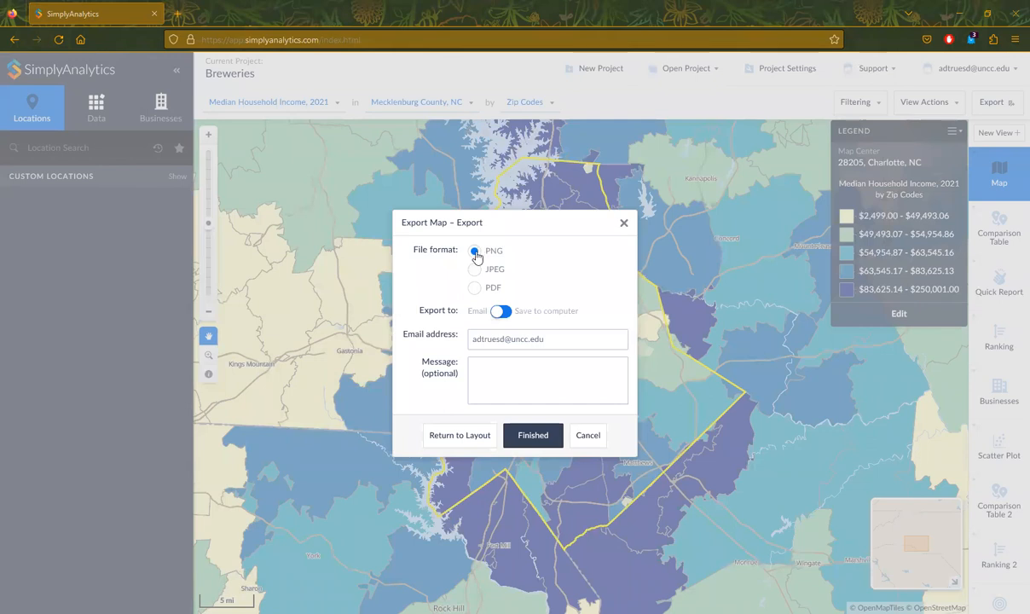
left_click(482, 312)
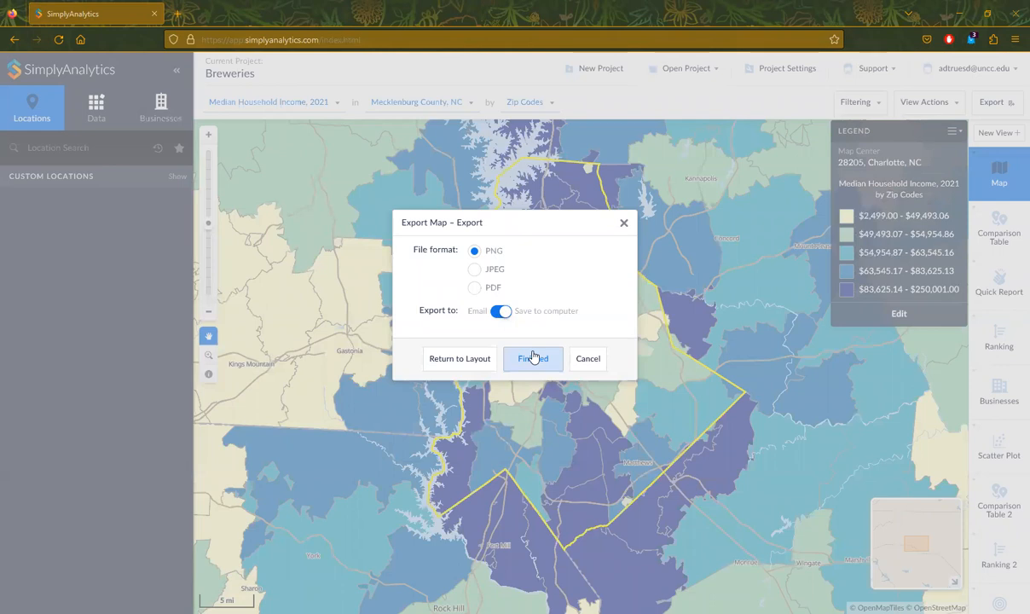
left_click(589, 359)
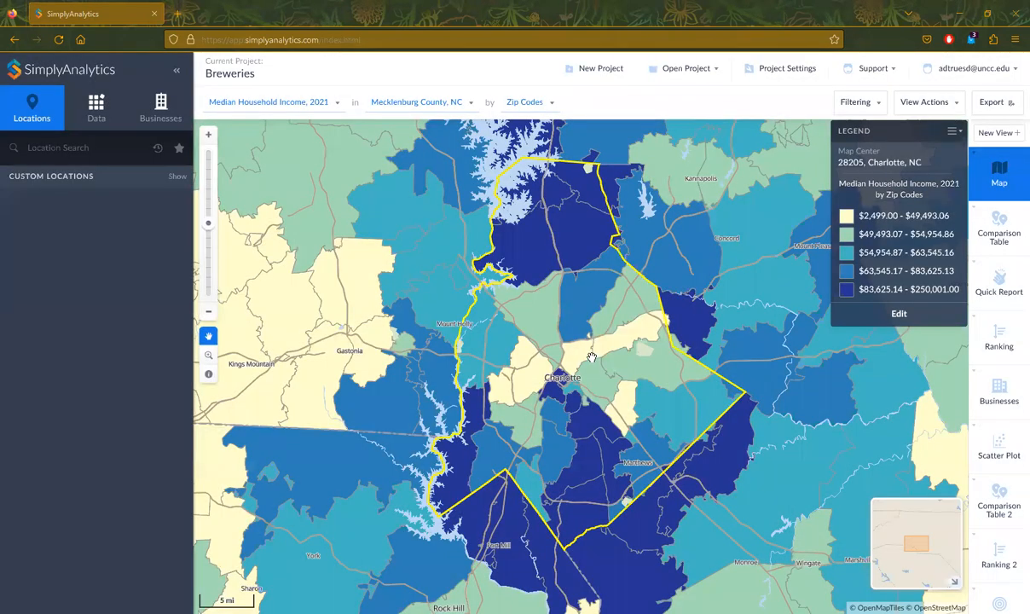